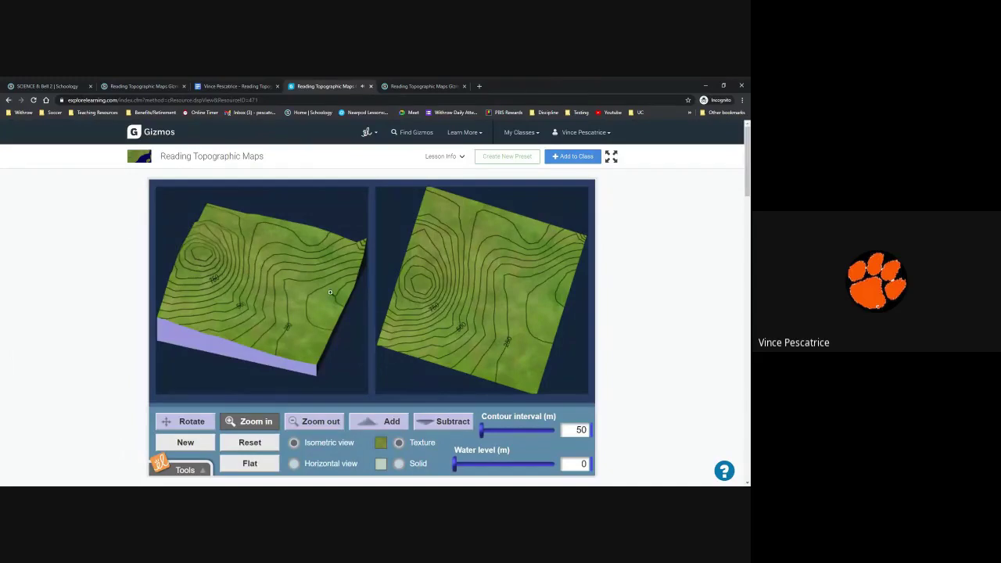
- Zoom in several times on the landscape and its topographic map
left_click(425, 285)
left_click(425, 286)
left_click(425, 285)
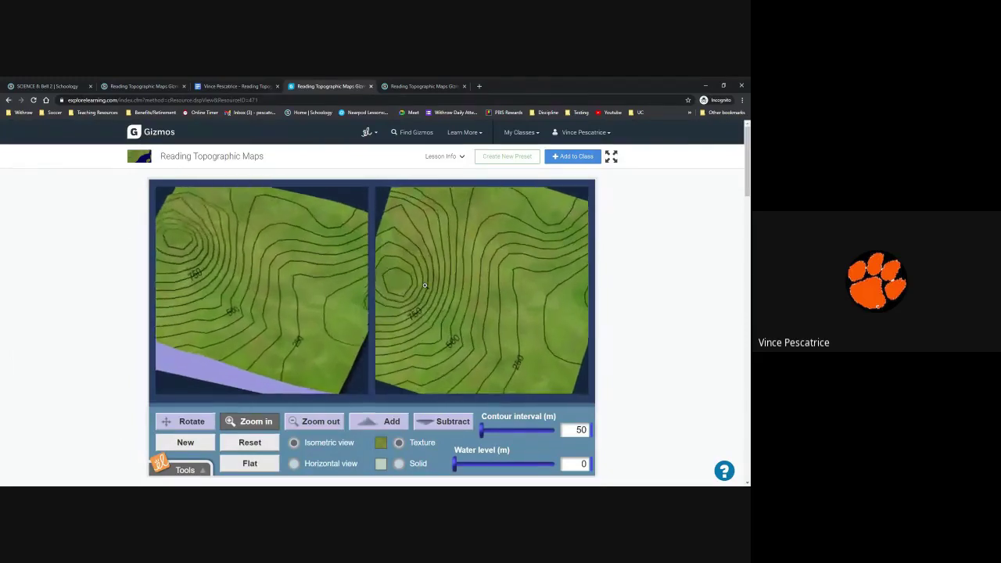
left_click(425, 286)
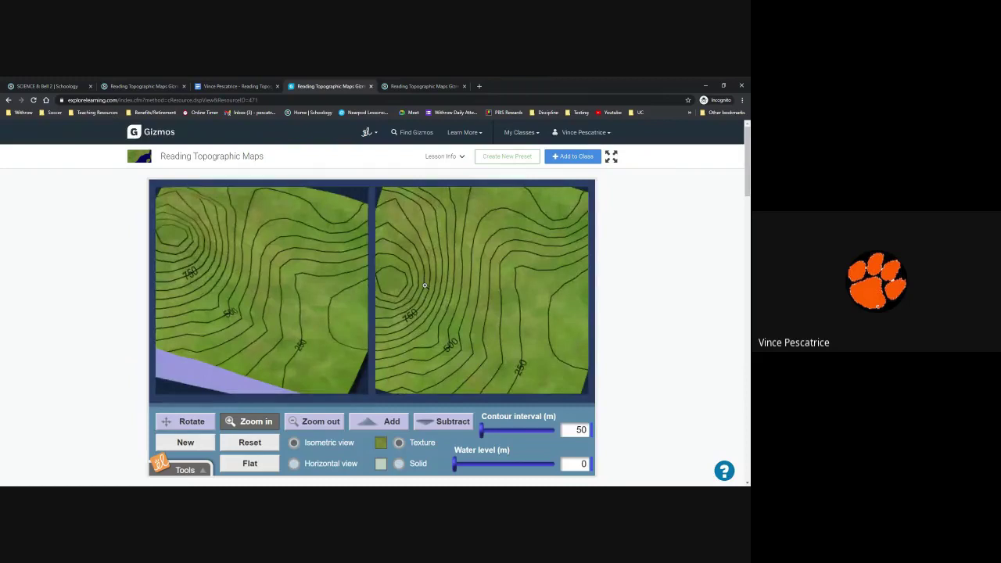
- Zoom out repeatedly until the whole landscape and map fit well inside their views
left_click(321, 423)
left_click(474, 298)
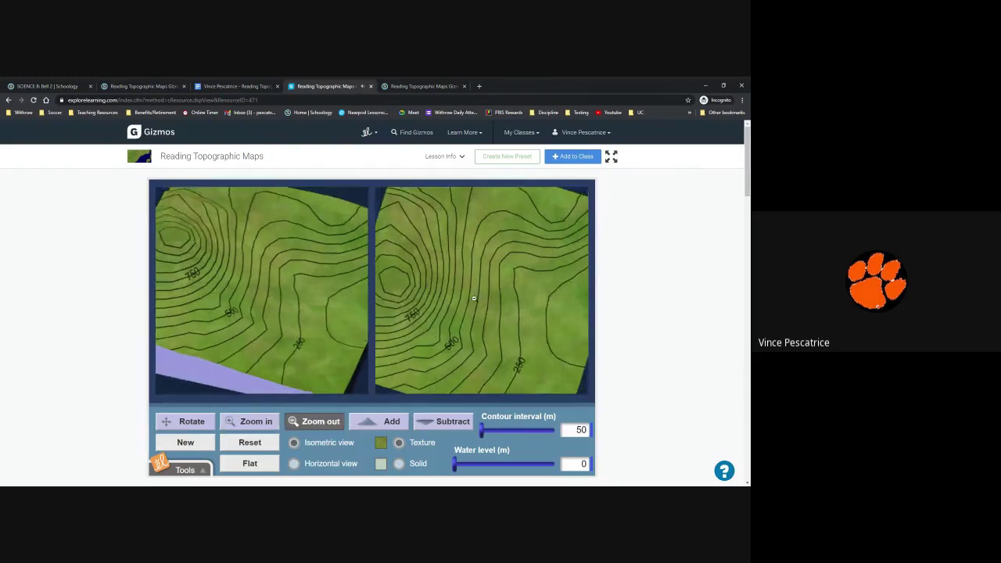
left_click(474, 298)
left_click(474, 298)
left_click(474, 298)
left_click(474, 298)
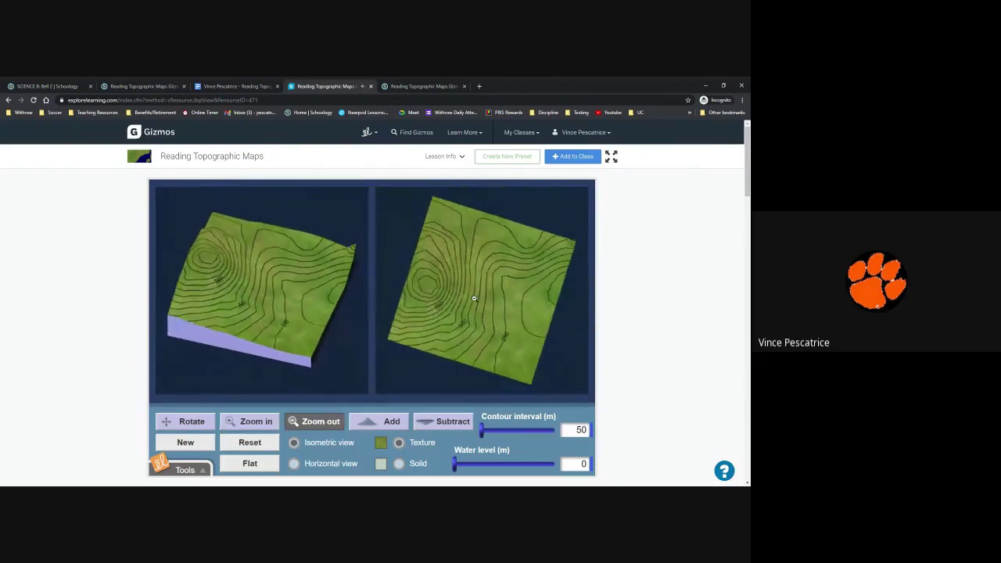
left_click(474, 298)
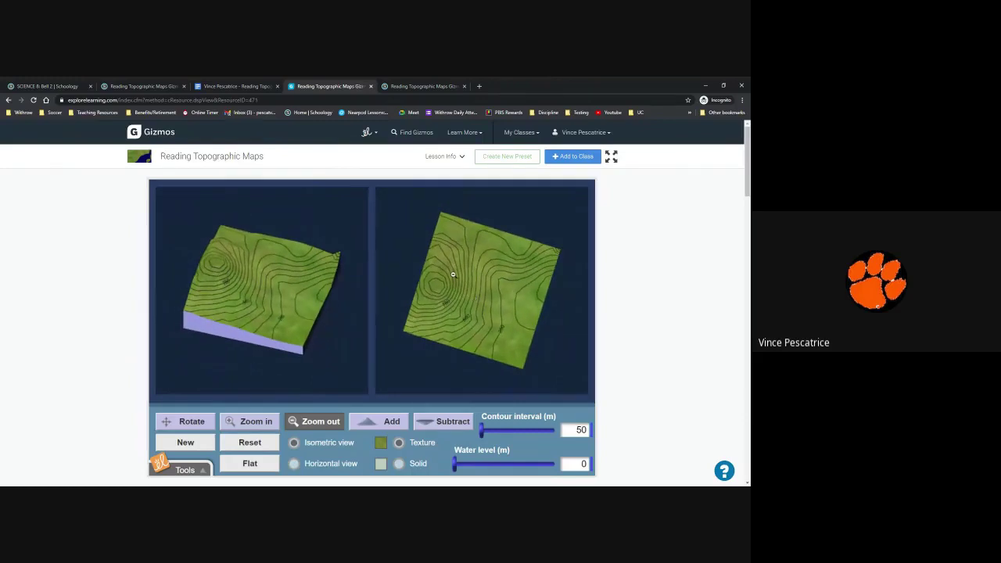
- Check the worksheet's warm-up instructions, and zoom in again on the landscape in the simulation
left_click(221, 86)
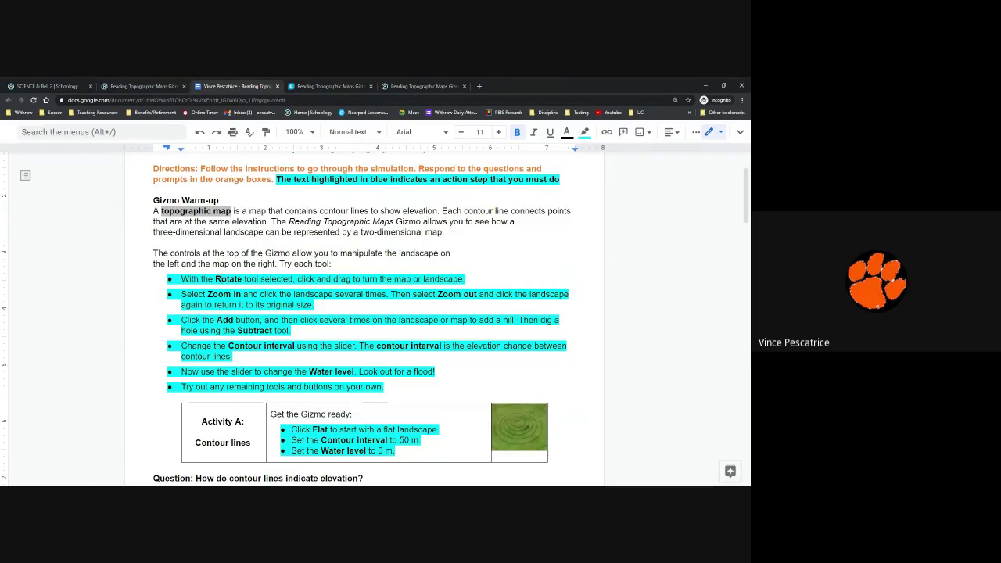
left_click(313, 88)
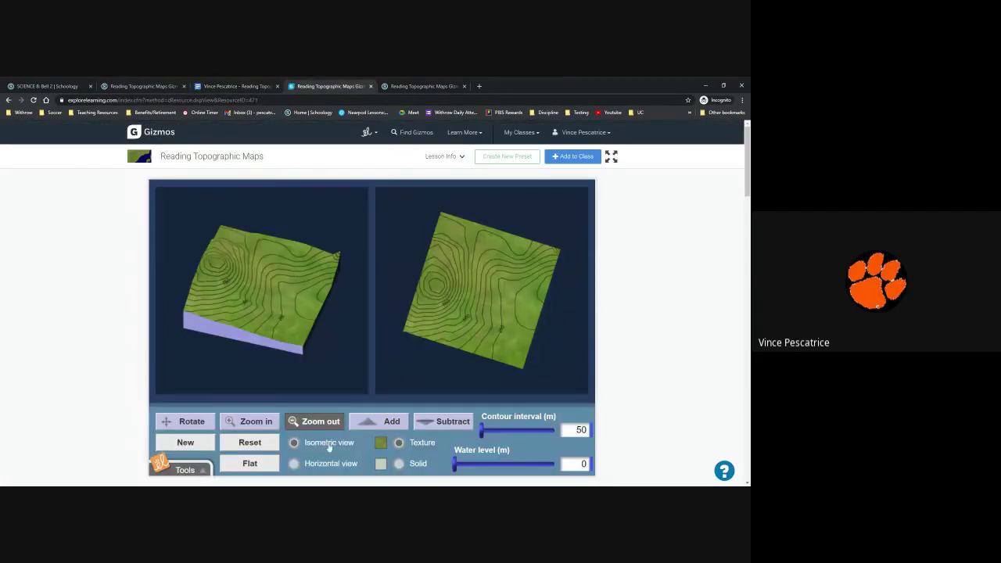
left_click(235, 429)
left_click(476, 275)
left_click(475, 276)
left_click(475, 275)
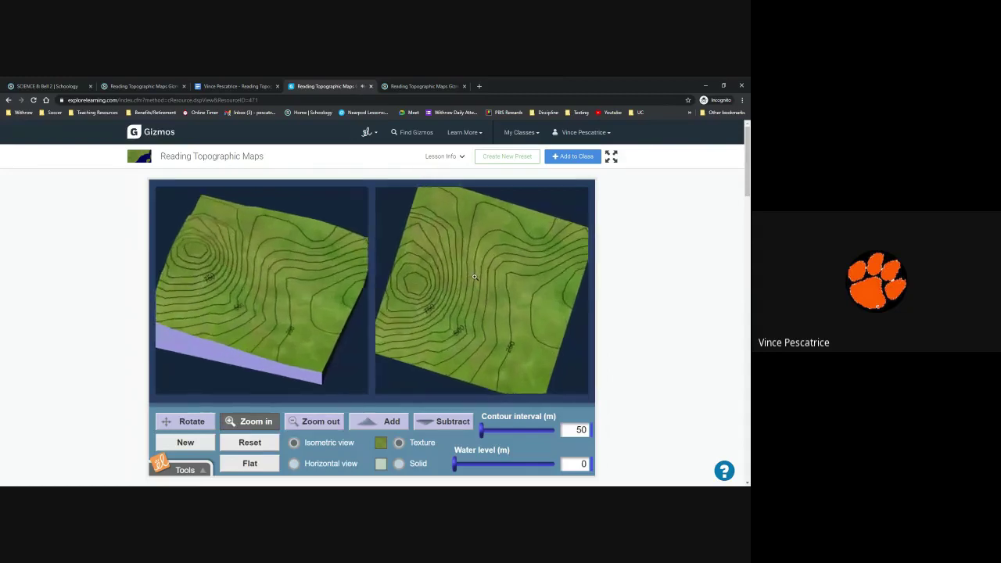
left_click(476, 276)
- Build a steep hill near the front corner of the landscape with the Add tool
left_click(371, 423)
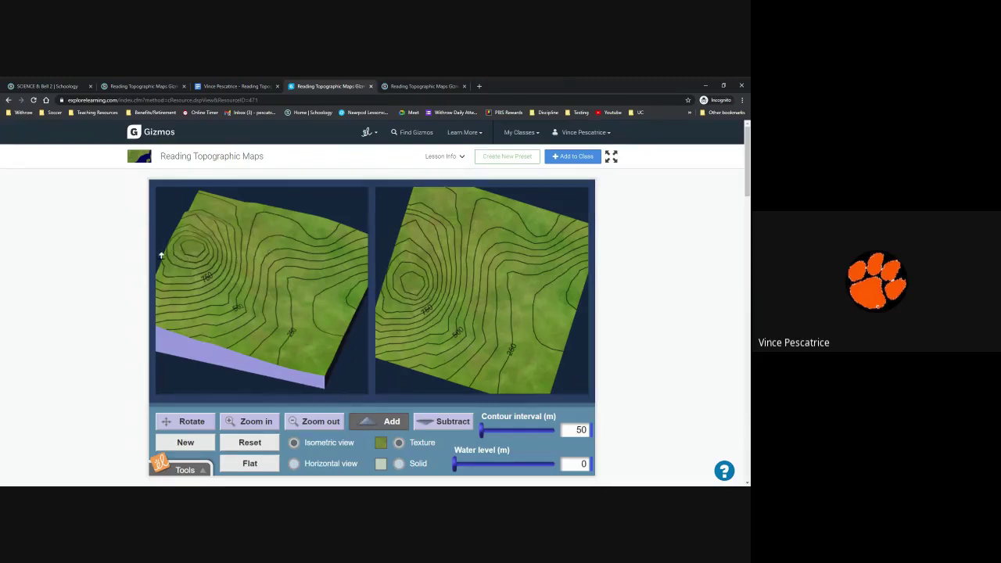
left_click(310, 349)
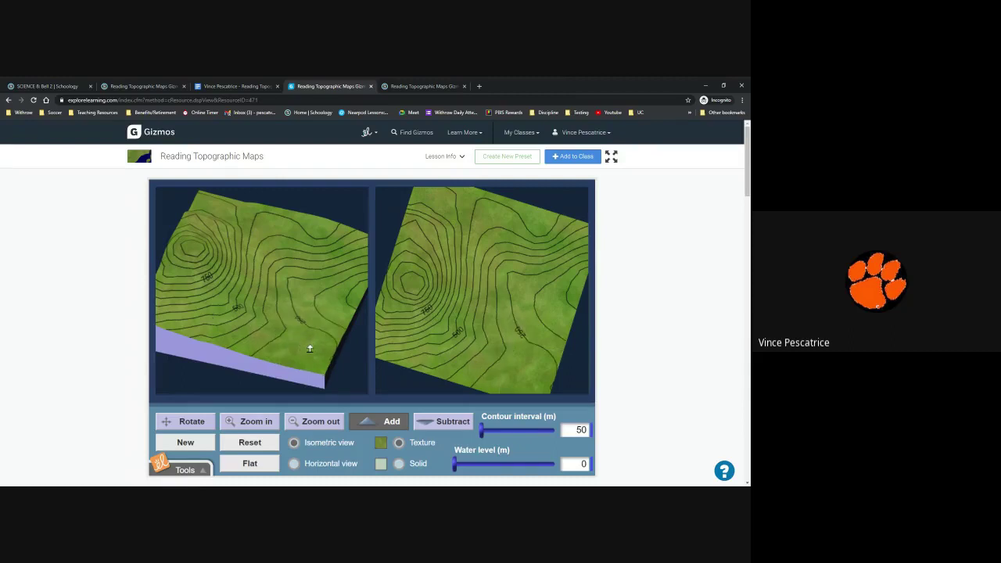
left_click(316, 336)
left_click(316, 336)
left_click(317, 334)
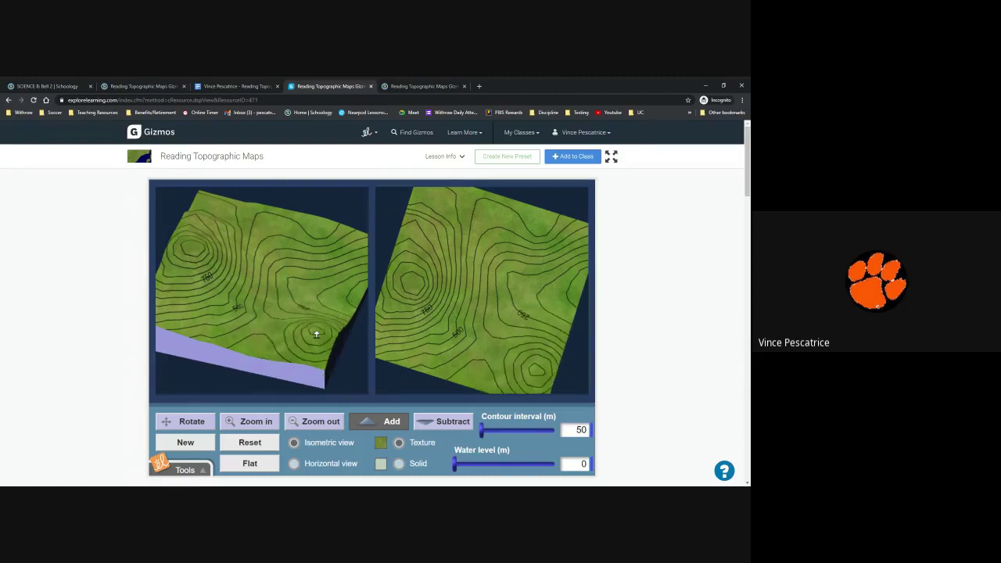
left_click(316, 334)
left_click(311, 333)
left_click(302, 333)
left_click(297, 327)
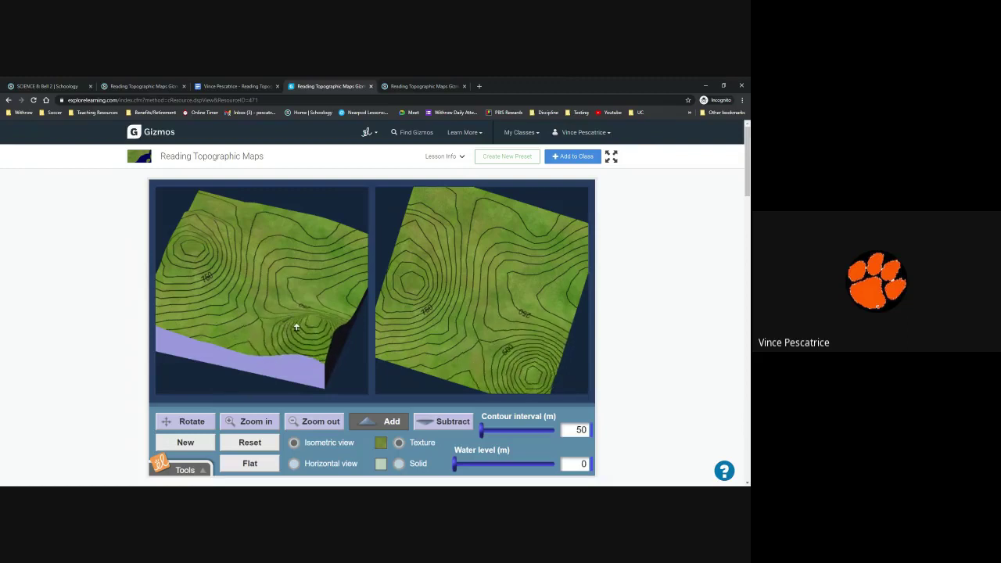
left_click(297, 326)
left_click(297, 326)
left_click(305, 319)
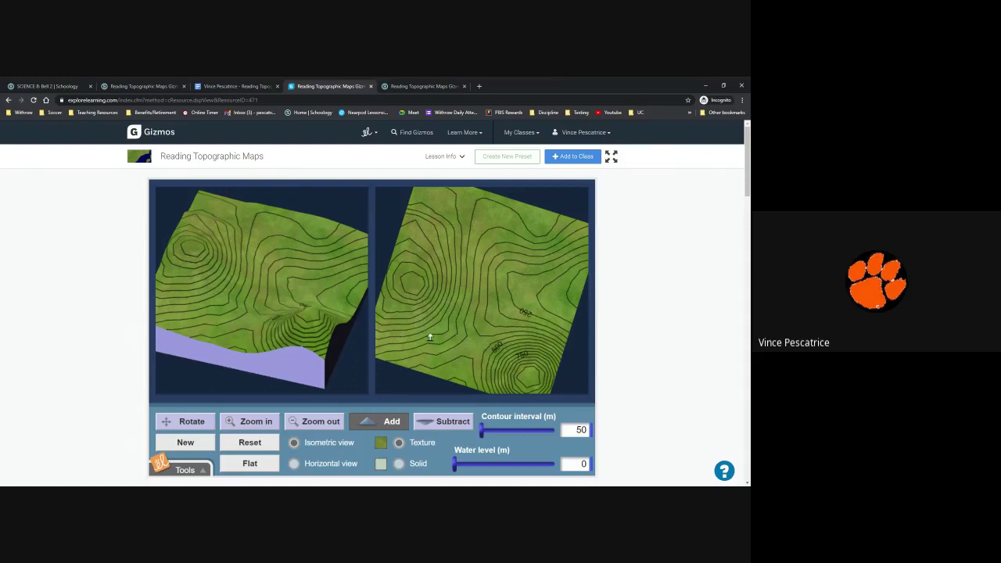
- Carve a long valley through the new hill to the far edge of the landscape with the Subtract tool
left_click(428, 422)
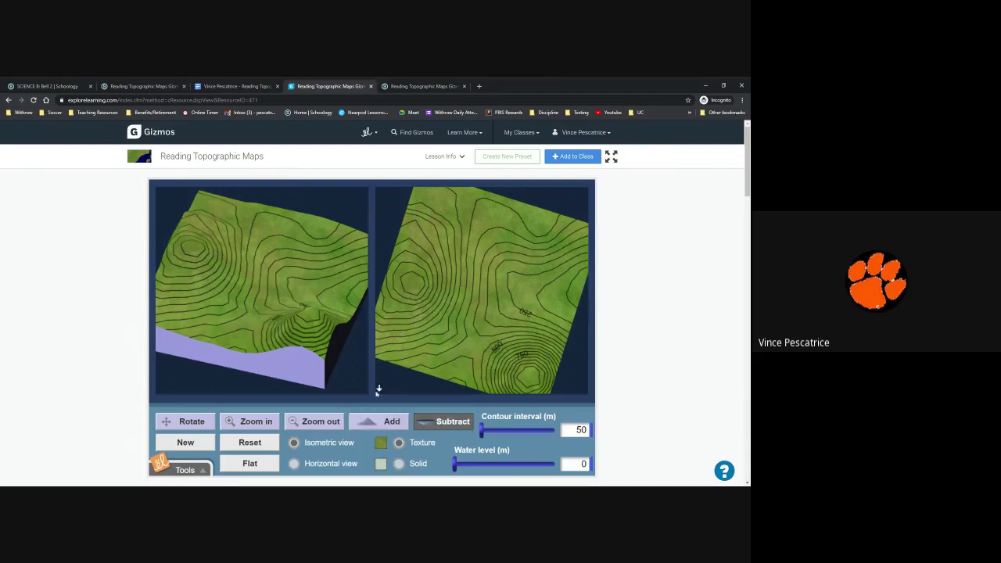
mouse_move(309, 316)
left_mouse_down()
mouse_move(306, 335)
mouse_move(282, 244)
mouse_move(257, 221)
mouse_move(274, 243)
left_mouse_up()
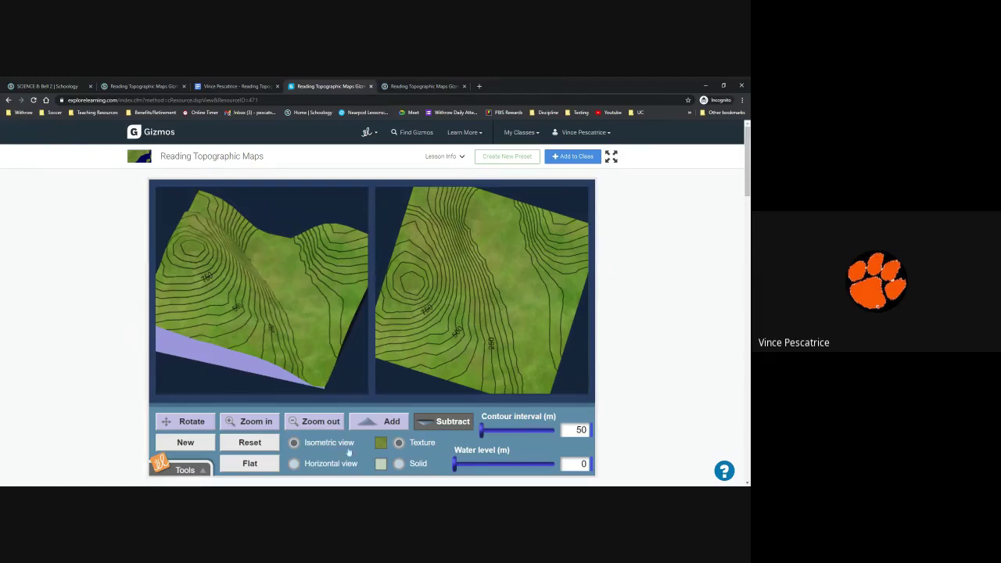
- Check the worksheet's next instruction, try a contour interval of 100 m, and set it back to 50 m
left_click(250, 86)
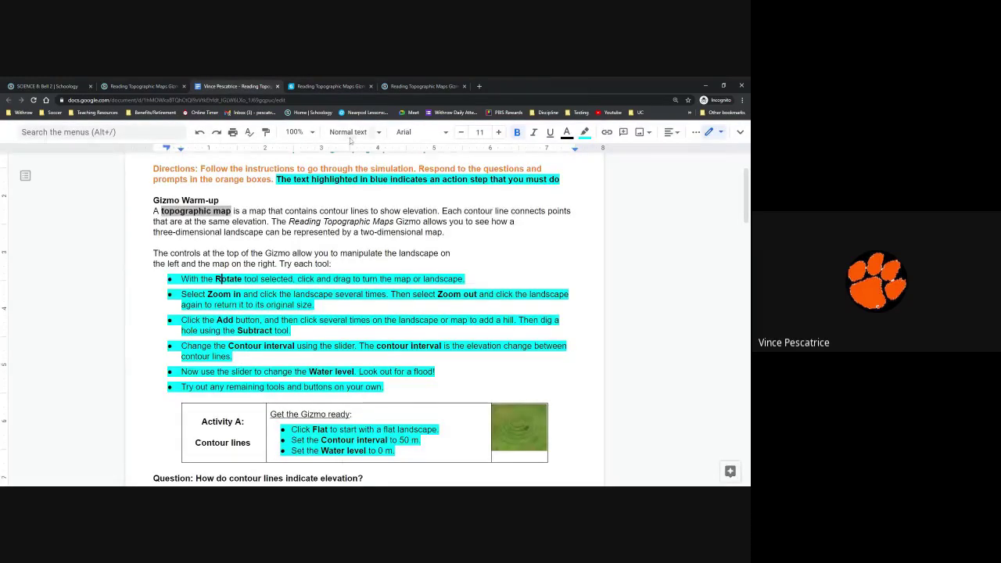
left_click(330, 86)
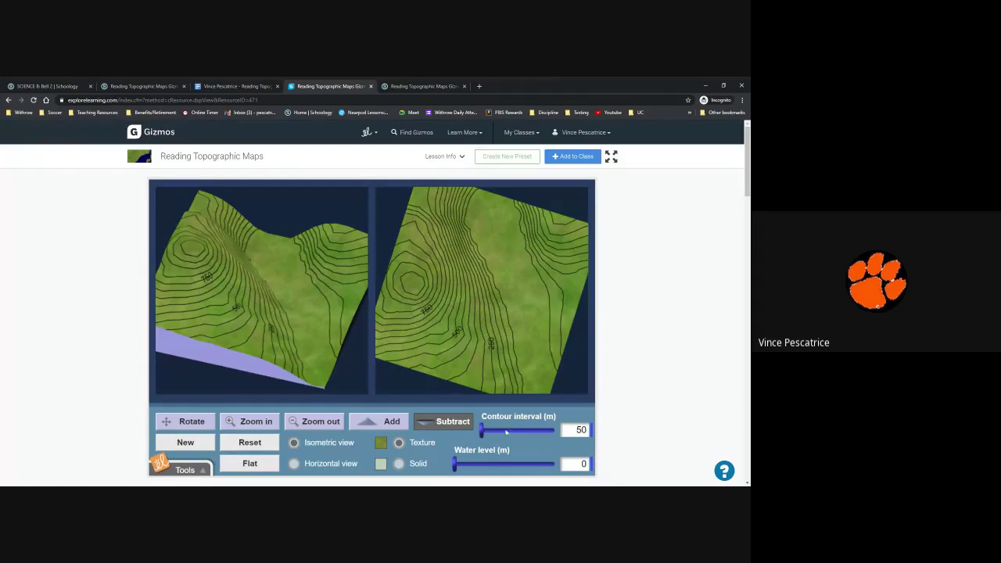
left_click_drag(482, 432, 506, 433)
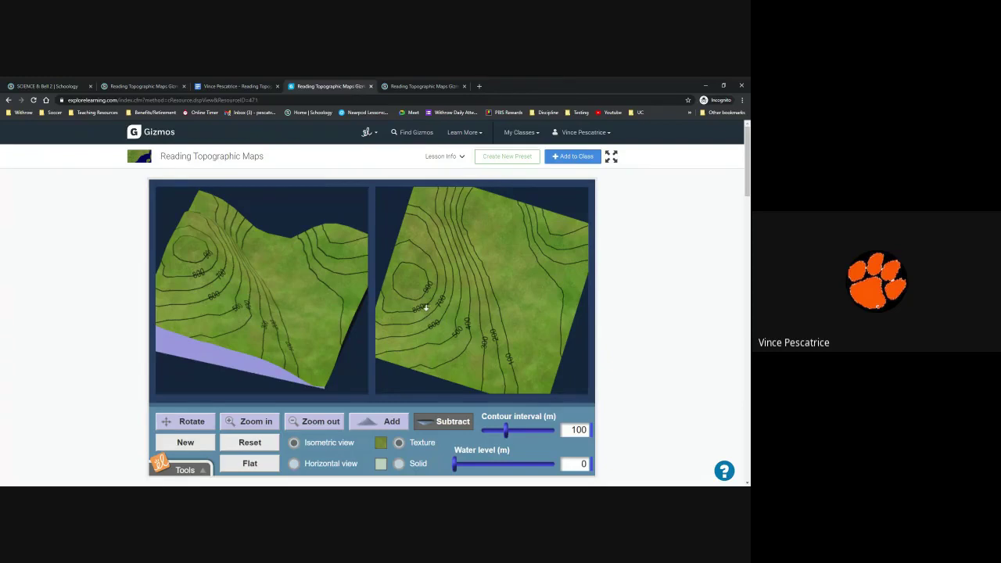
left_click_drag(506, 431, 483, 431)
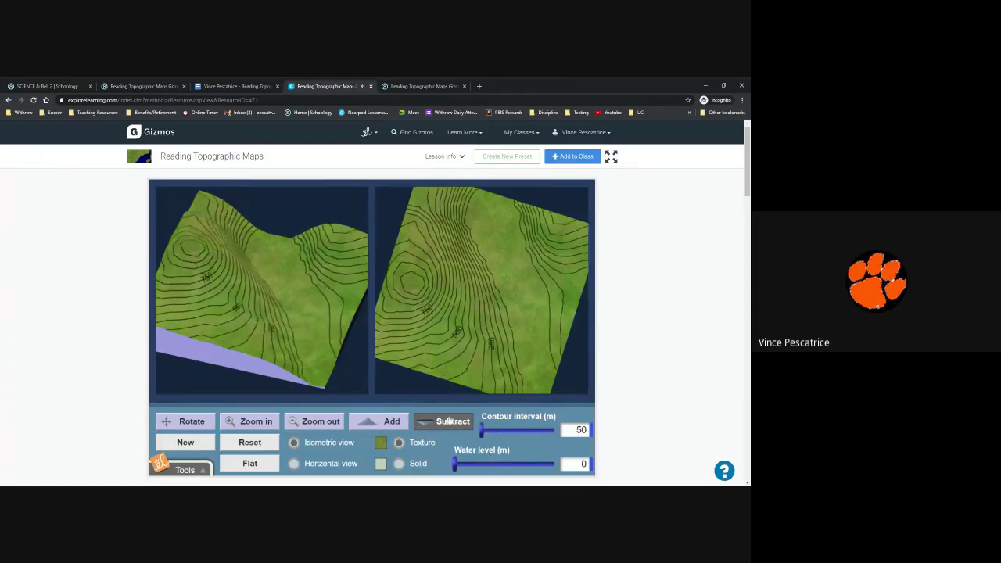
- Flood the landscape by raising the water level to 10, 50 and 950 m, and lower it back to 0 m
left_click(450, 421)
left_click_drag(454, 463, 457, 464)
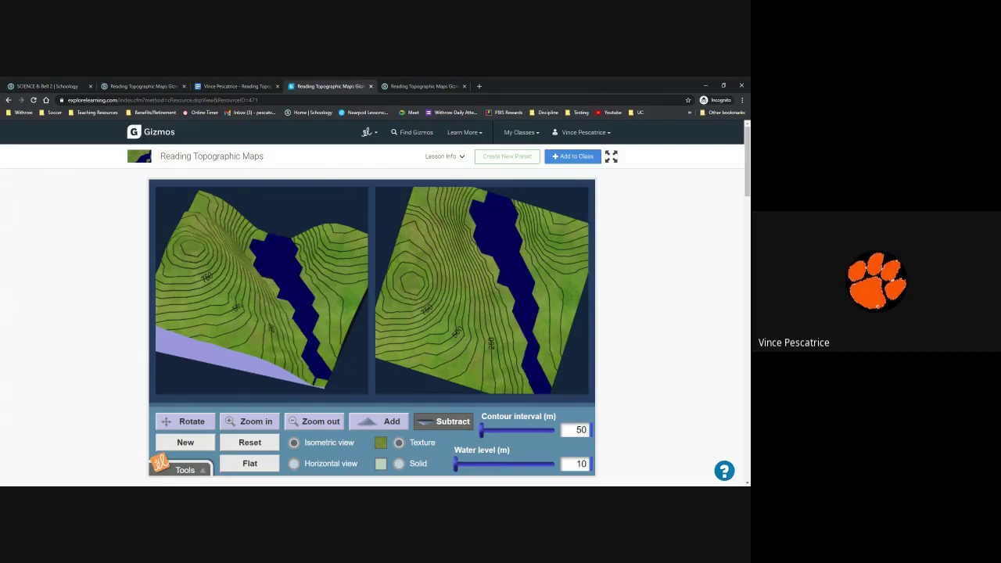
left_click_drag(456, 463, 460, 463)
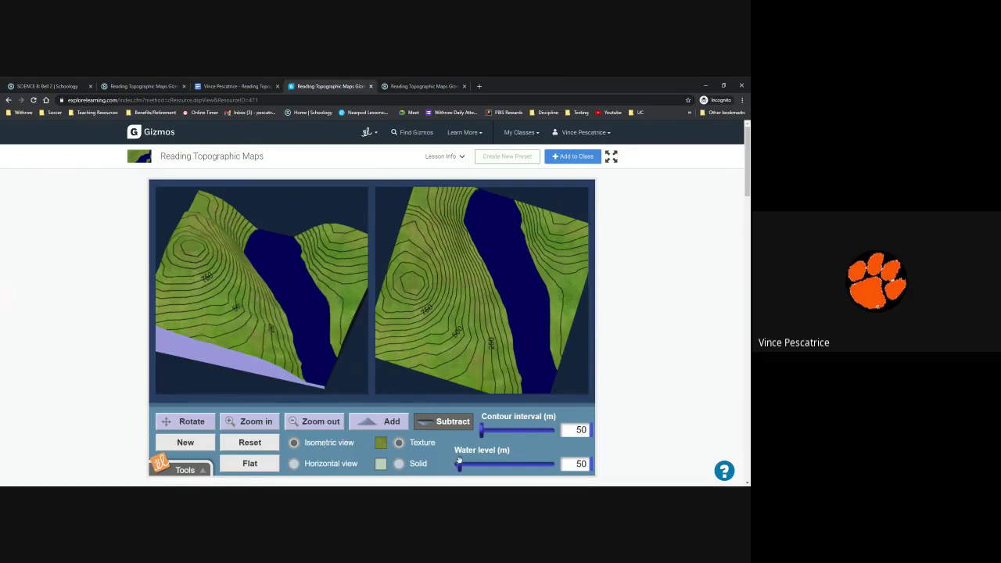
left_click_drag(458, 463, 551, 463)
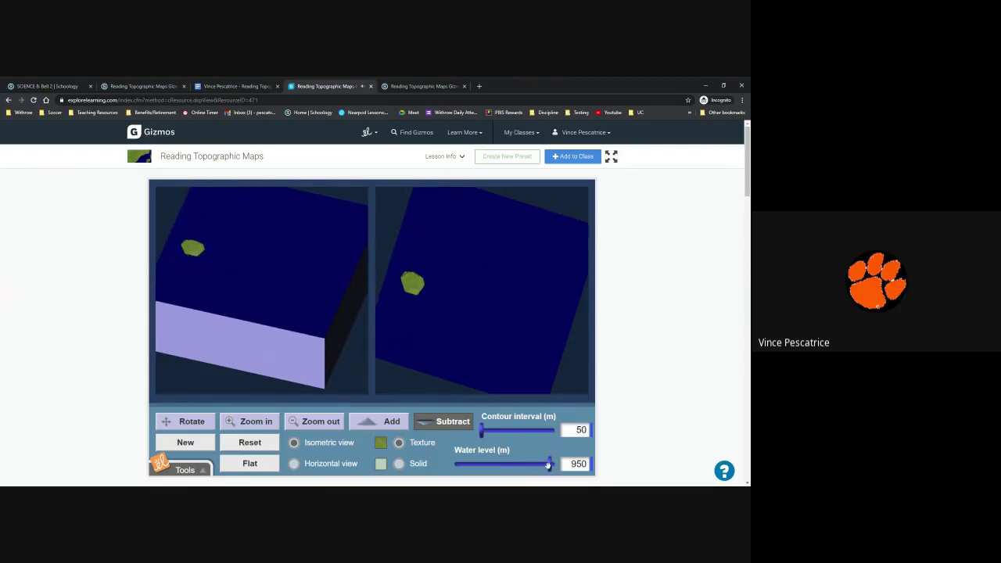
left_click_drag(549, 464, 411, 467)
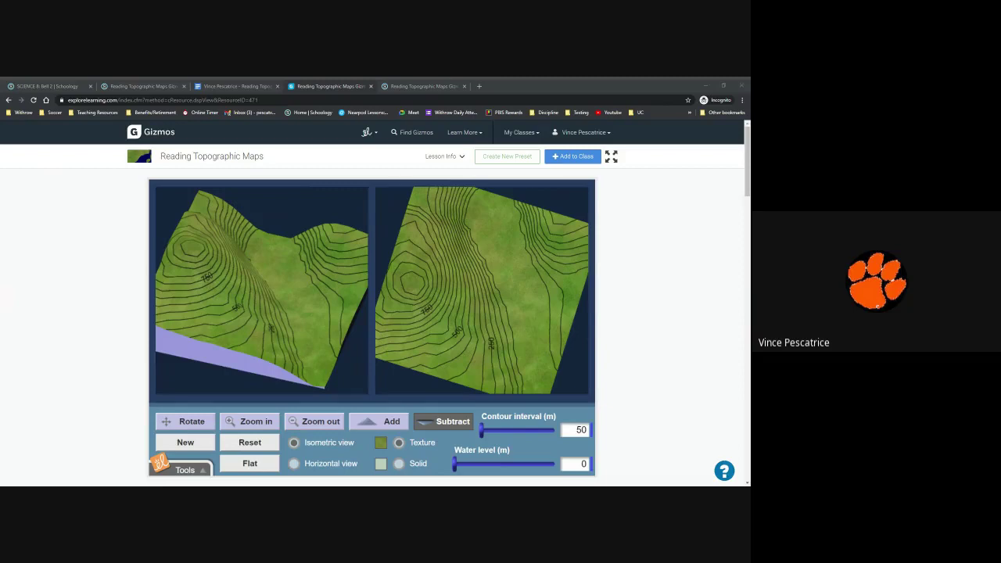
- Review the remaining warm-up instructions in the worksheet and return to the Reading Topographic Maps simulation
left_click(221, 162)
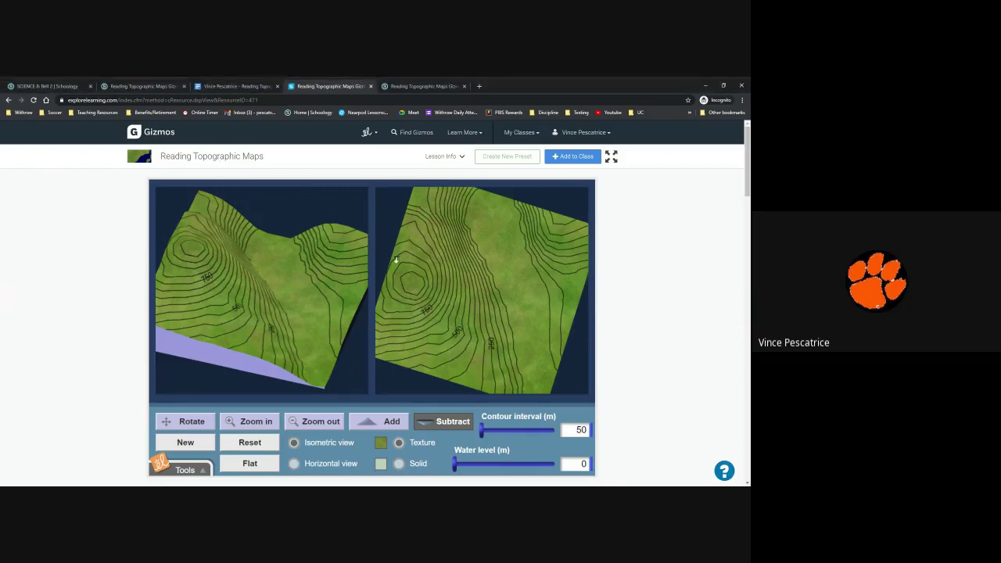
left_click(235, 86)
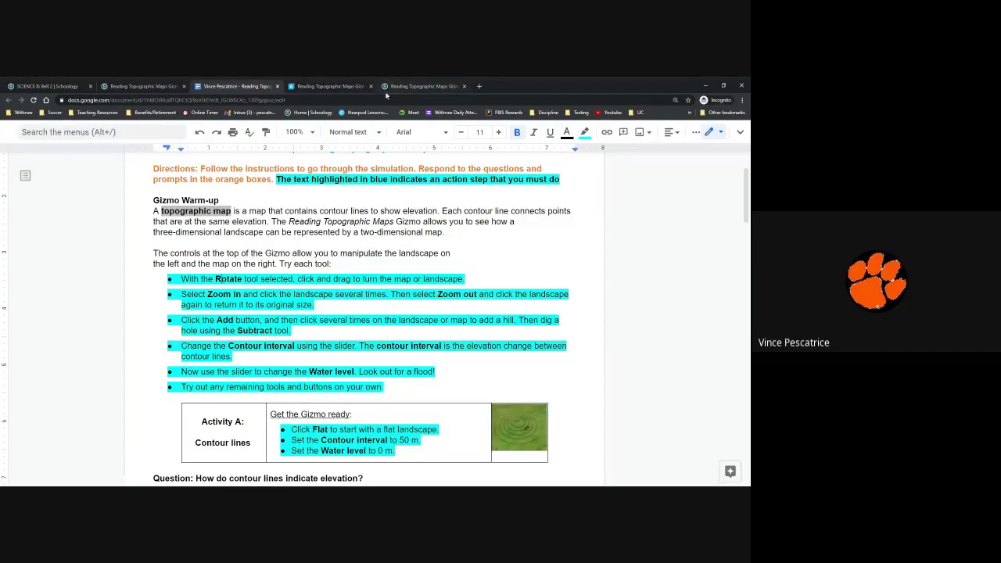
left_click(402, 87)
left_click(332, 89)
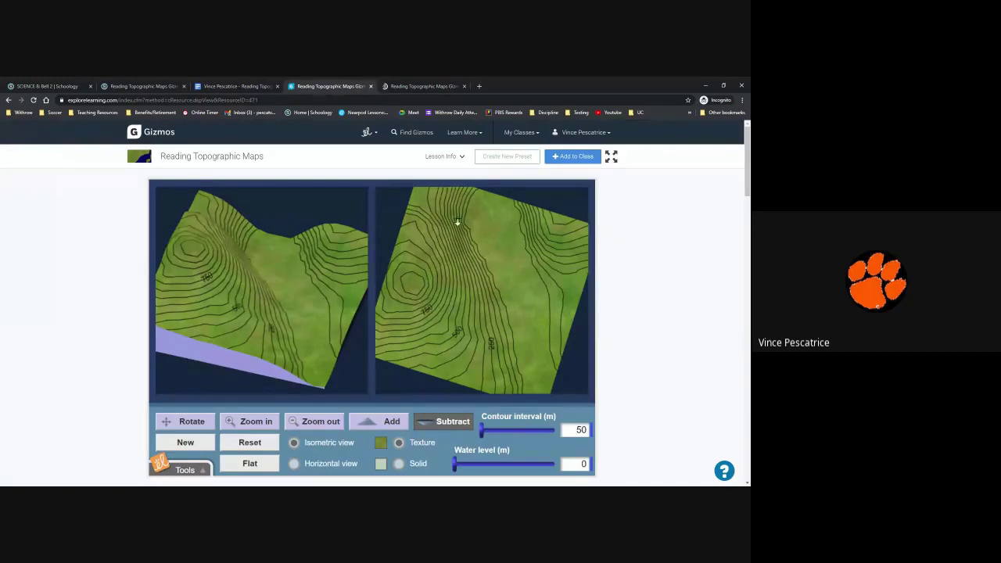
- Reset the landscape's orientation, rotate the landscape to a different angle, and reset it again
scroll(501, 250, "down", 2)
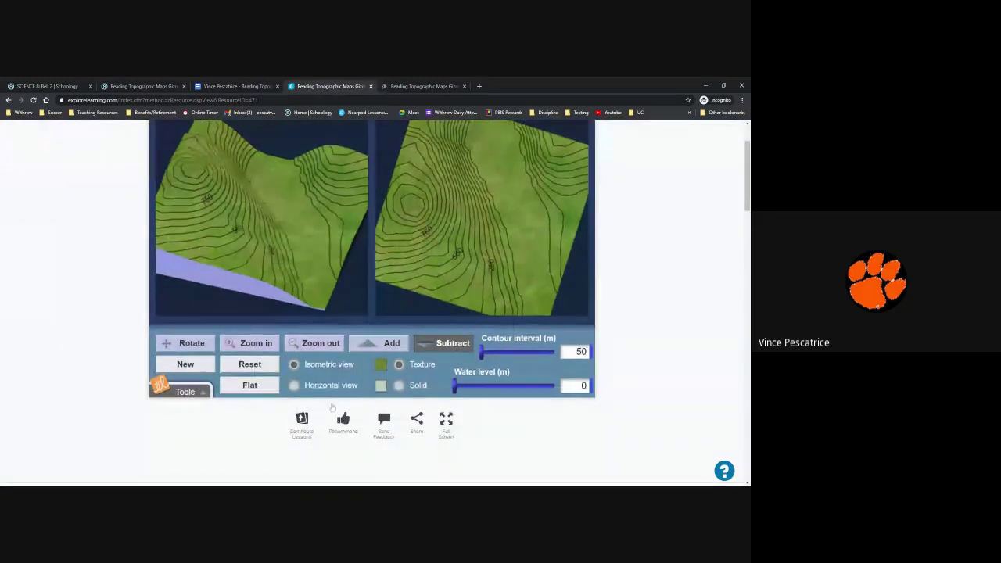
scroll(276, 385, "up", 1)
left_click(264, 405)
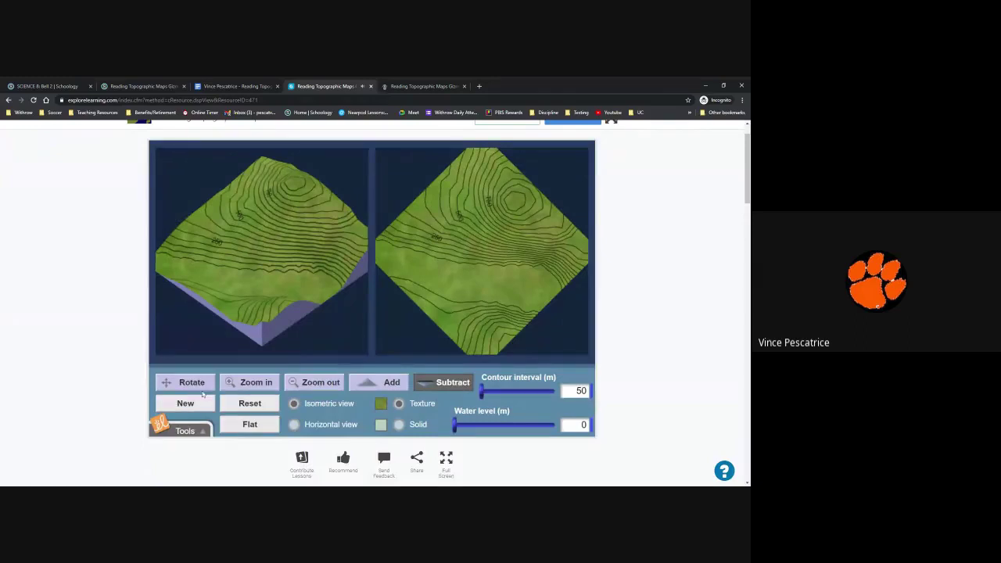
left_click(200, 387)
left_click_drag(203, 308, 324, 264)
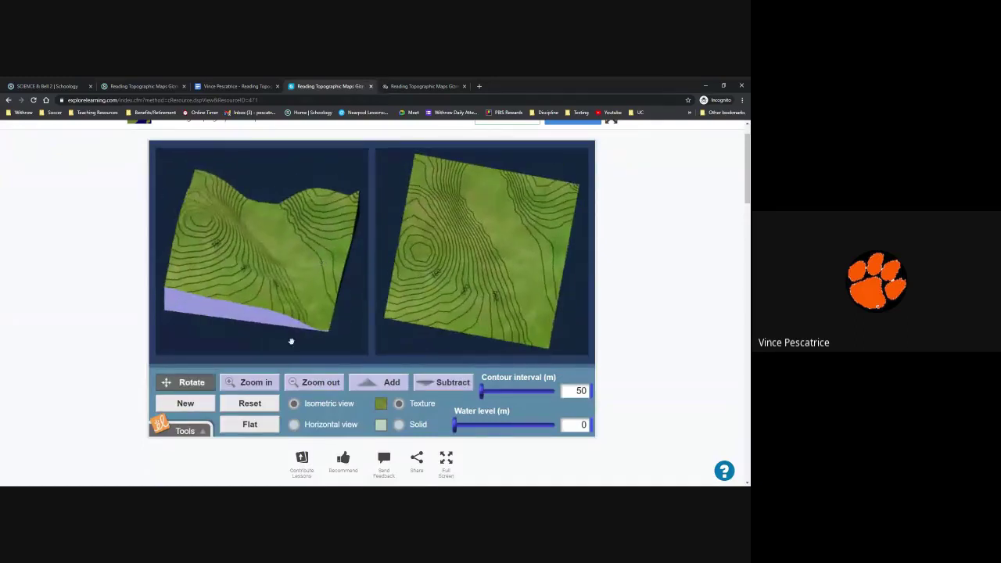
left_click(266, 408)
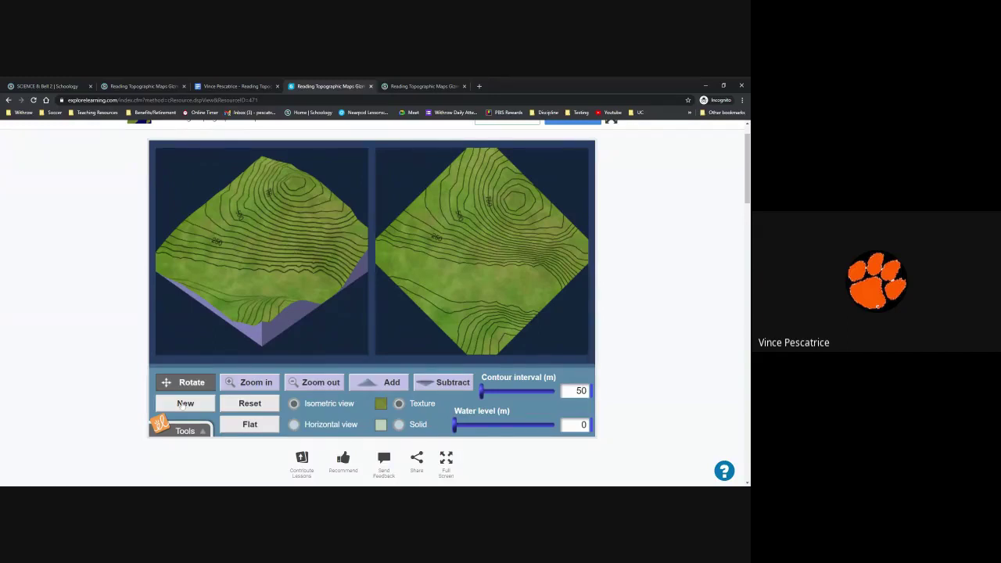
- Generate a series of new random landscapes to replace the carved terrain
left_click(184, 404)
left_click(185, 404)
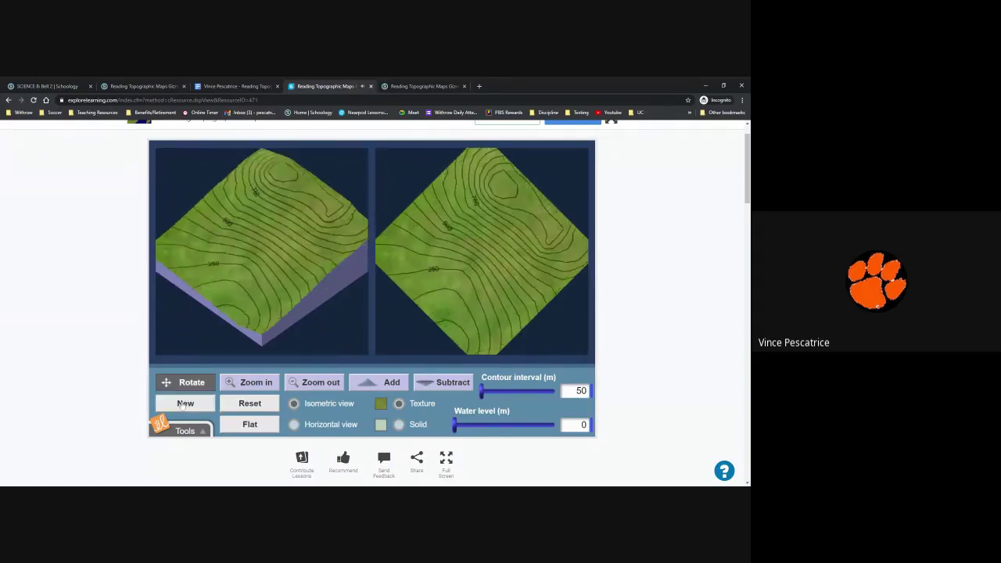
left_click(185, 403)
left_click(185, 404)
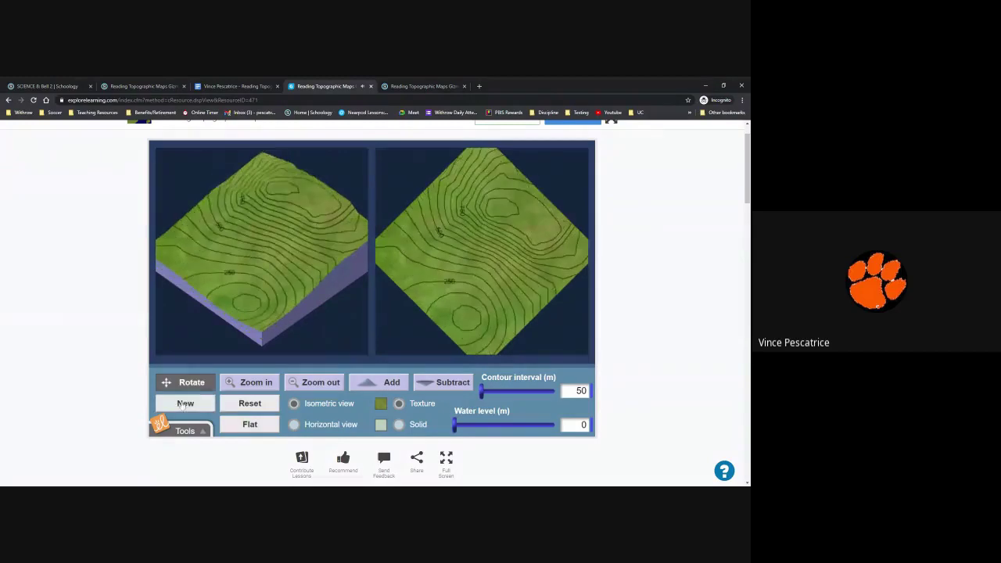
left_click(185, 404)
left_click(183, 405)
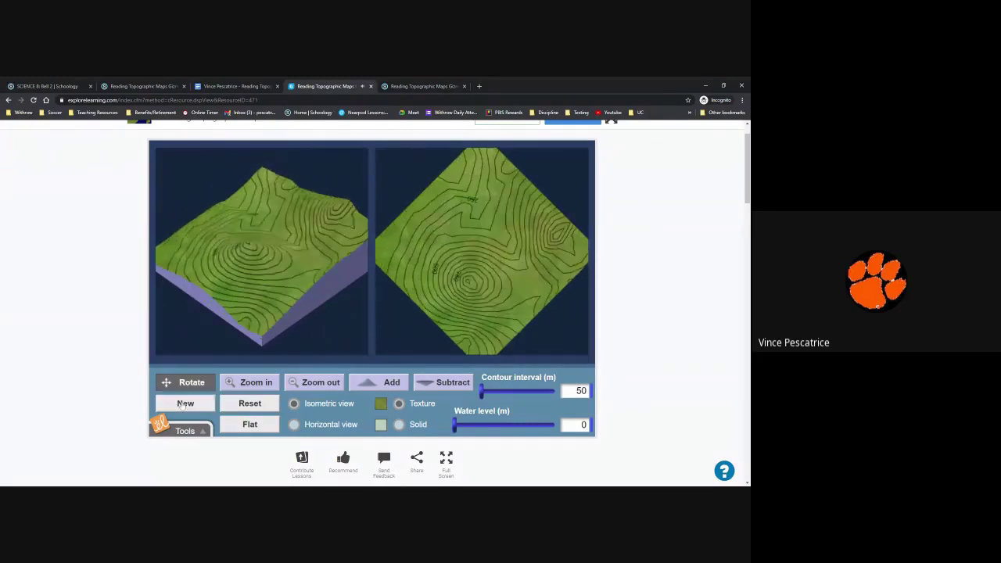
left_click(182, 405)
left_click(182, 405)
left_click(182, 405)
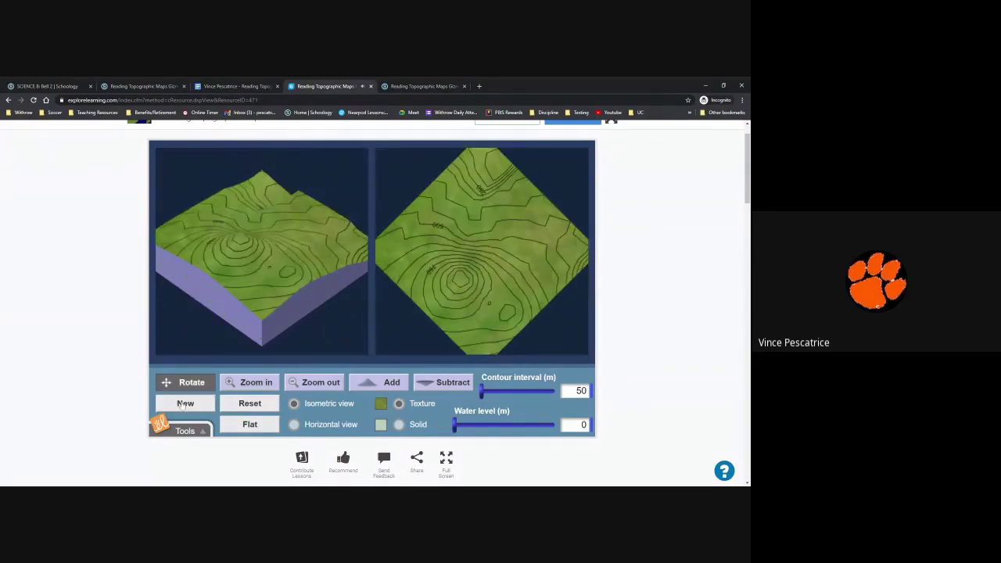
left_click(182, 404)
left_click(182, 404)
left_click(183, 405)
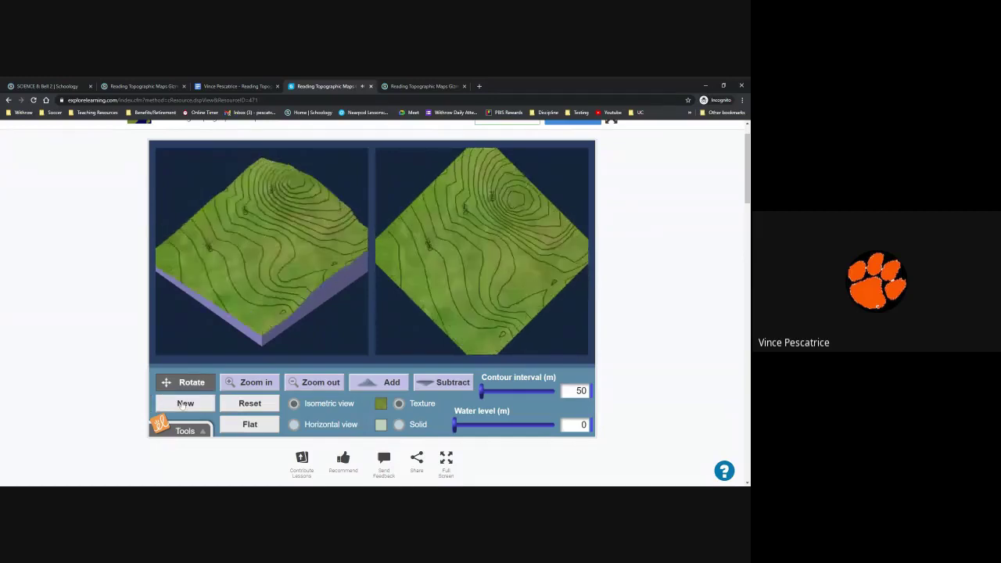
- Generate a new random landscape and flatten it, replacing the rotated flat terrain with another random landscape
left_click(182, 405)
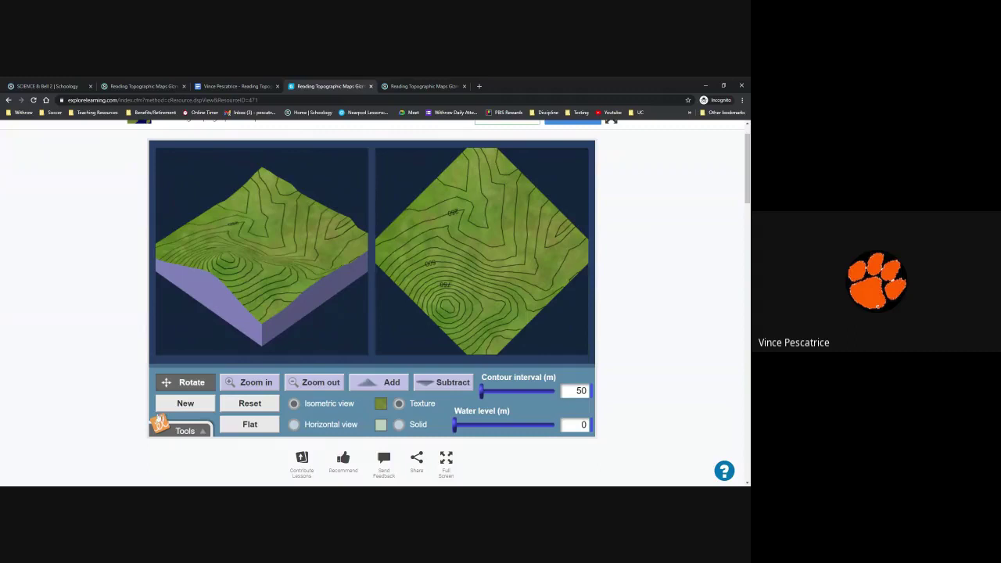
left_click(249, 425)
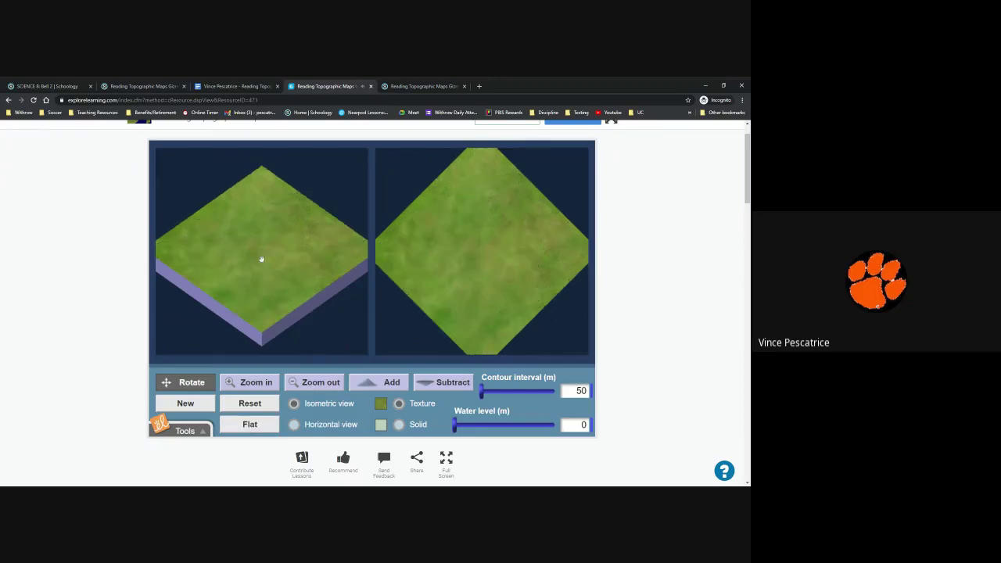
left_click_drag(252, 284, 163, 354)
left_click(188, 403)
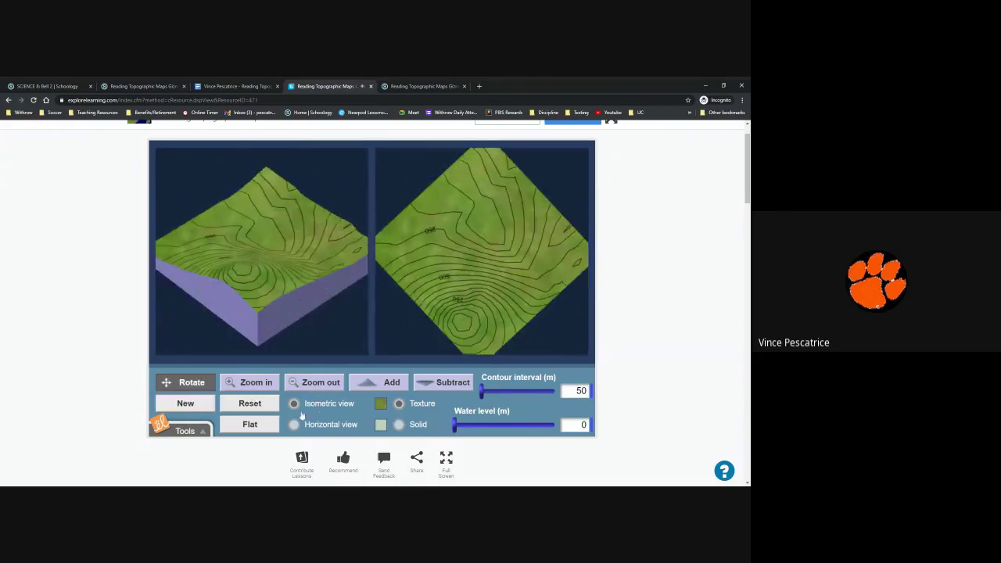
- Show the landscape in Horizontal view and switch its surface to Solid and back to Texture
left_click(296, 425)
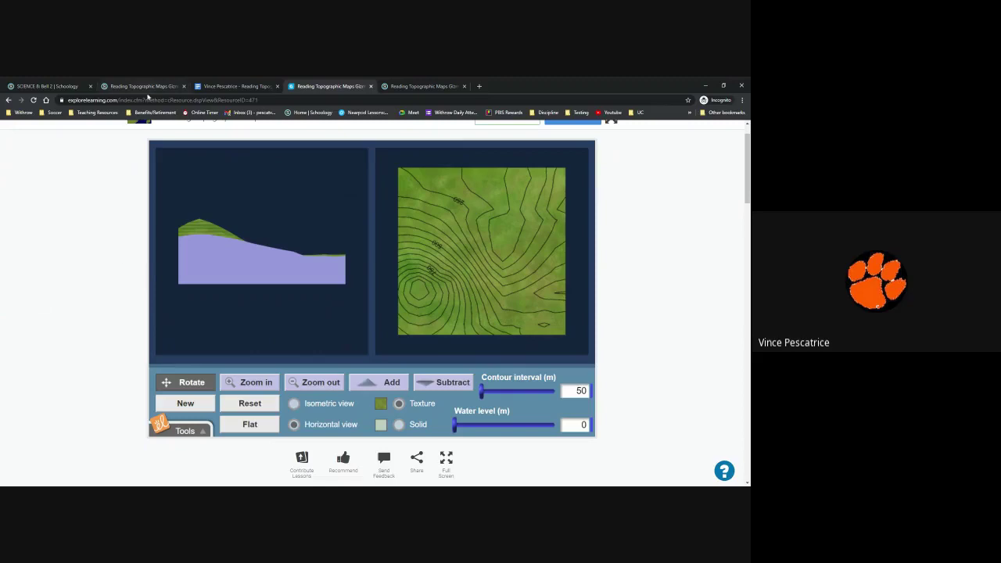
left_click(398, 425)
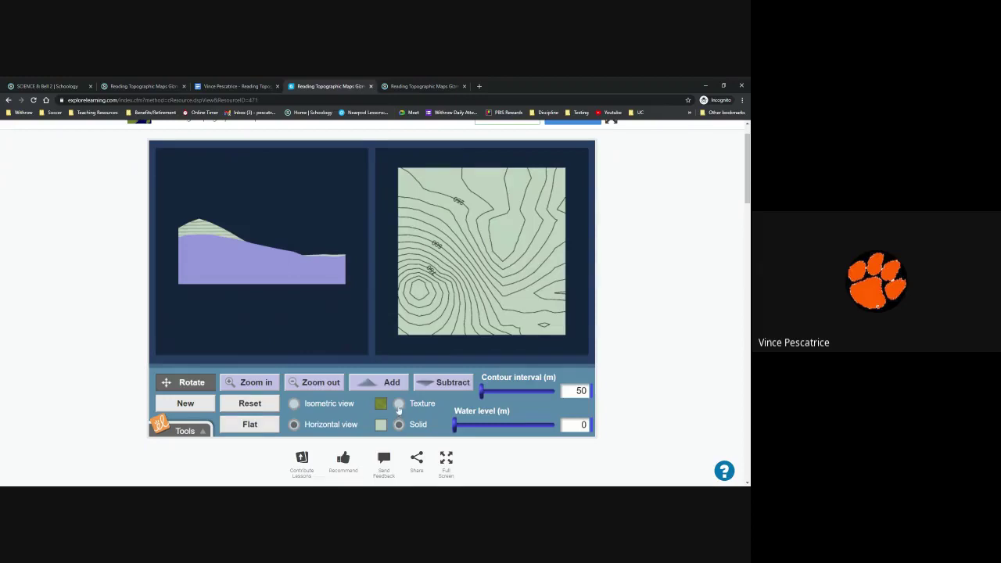
left_click(399, 405)
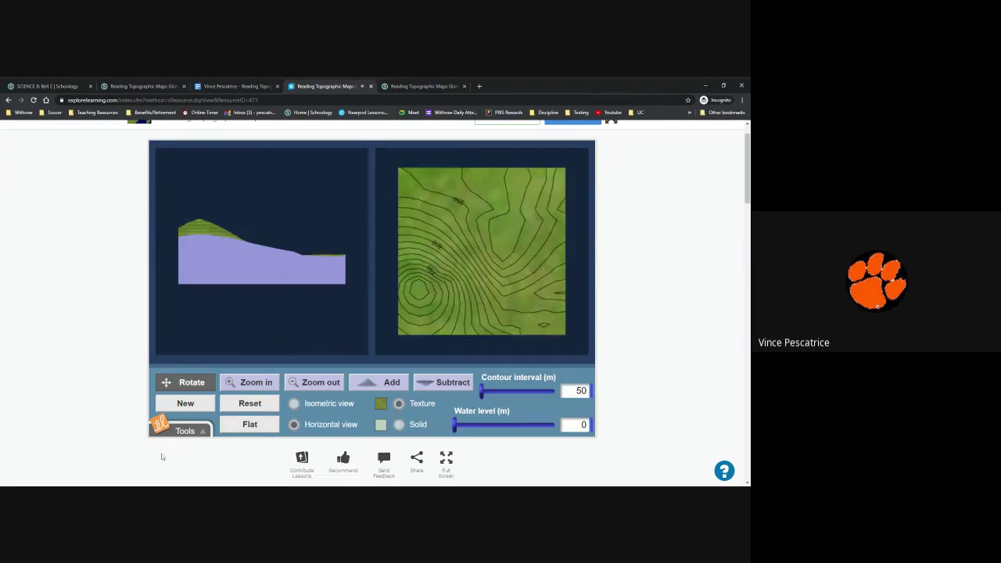
- Generate a series of random landscapes in Horizontal view and return to Isometric view
left_click(190, 407)
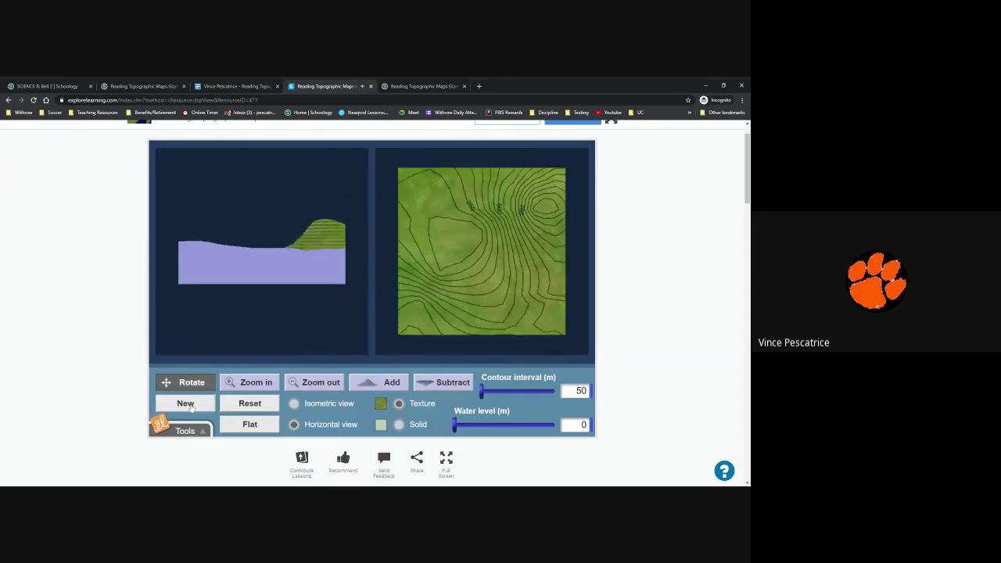
left_click(190, 407)
left_click(190, 407)
left_click(190, 407)
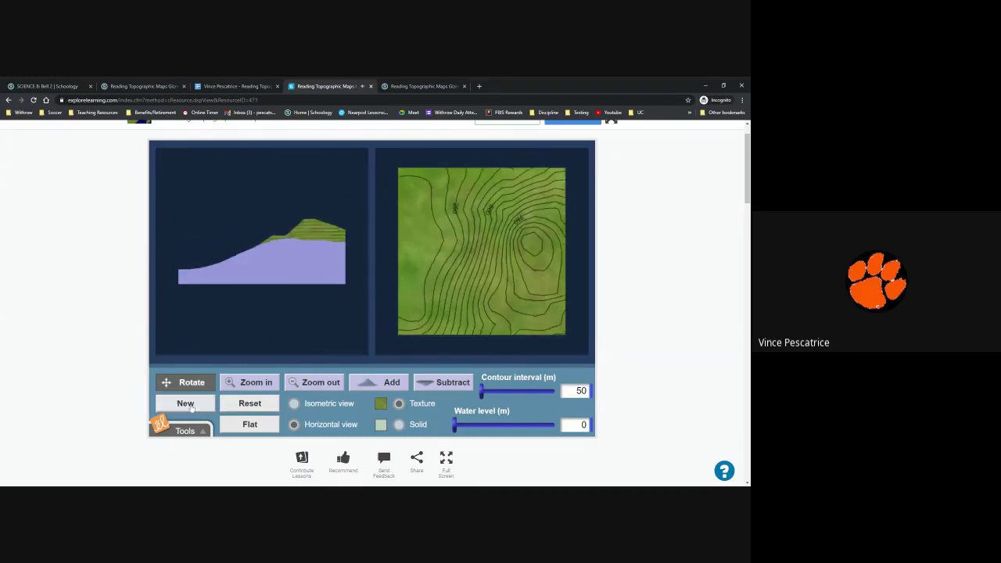
left_click(190, 407)
left_click(190, 407)
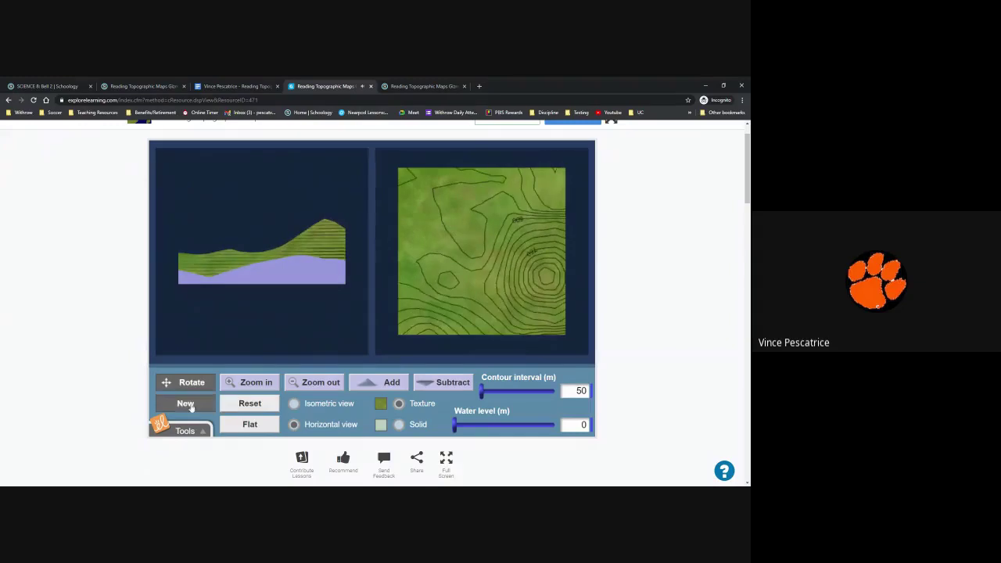
left_click(190, 407)
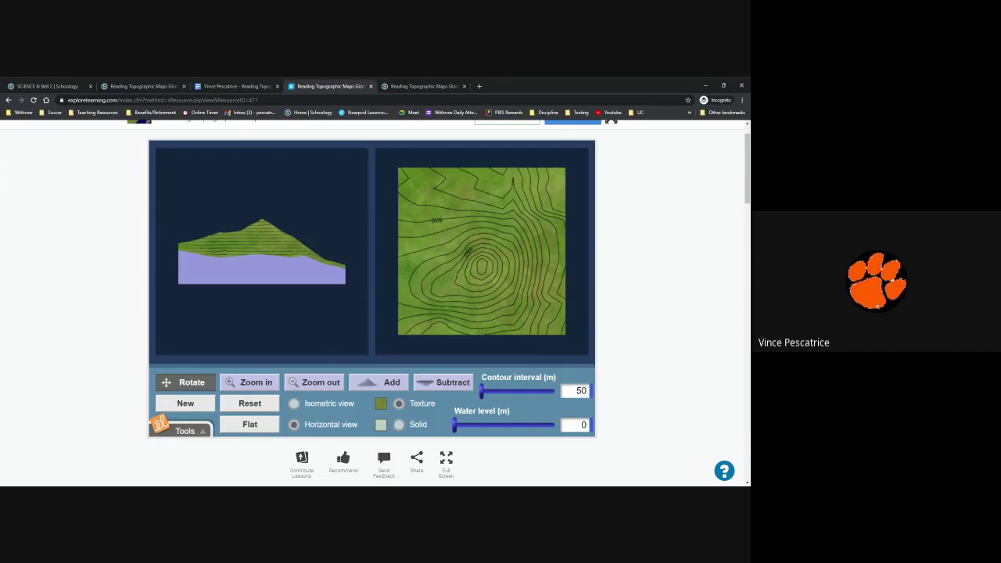
left_click(293, 403)
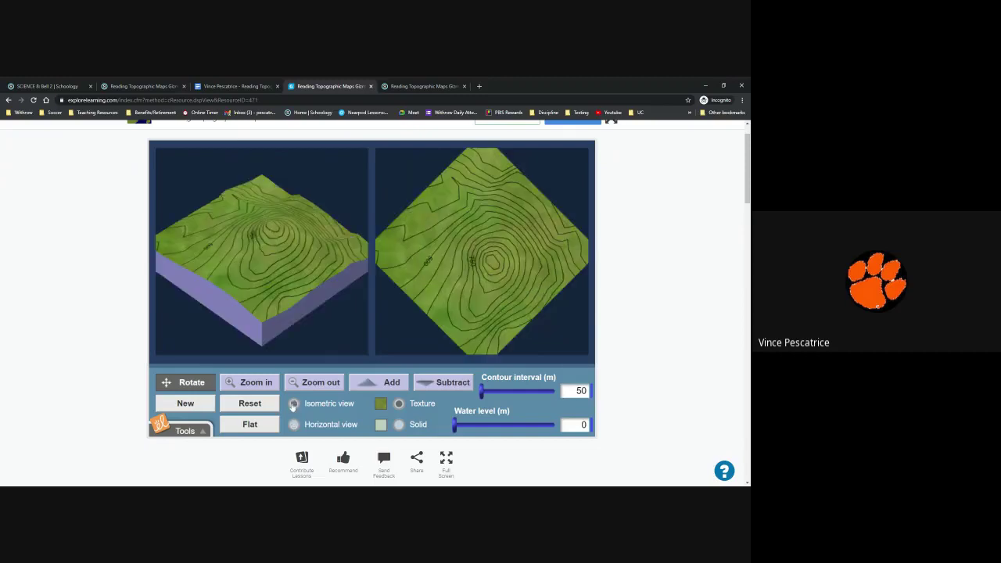
- Highlight the Activity A setup instructions in the worksheet and return to the simulation to make the landscape flat
left_click(242, 87)
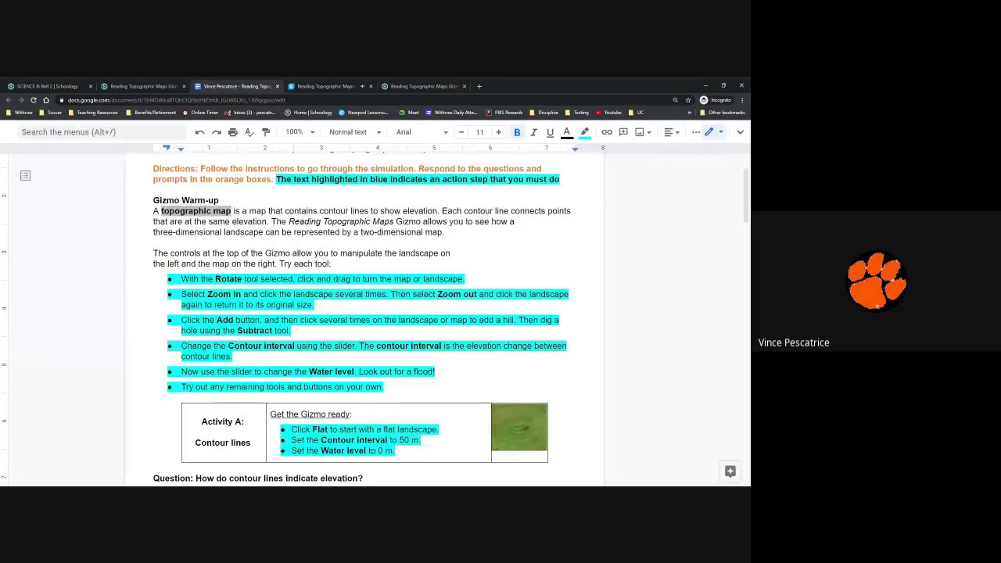
scroll(364, 313, "down", 3)
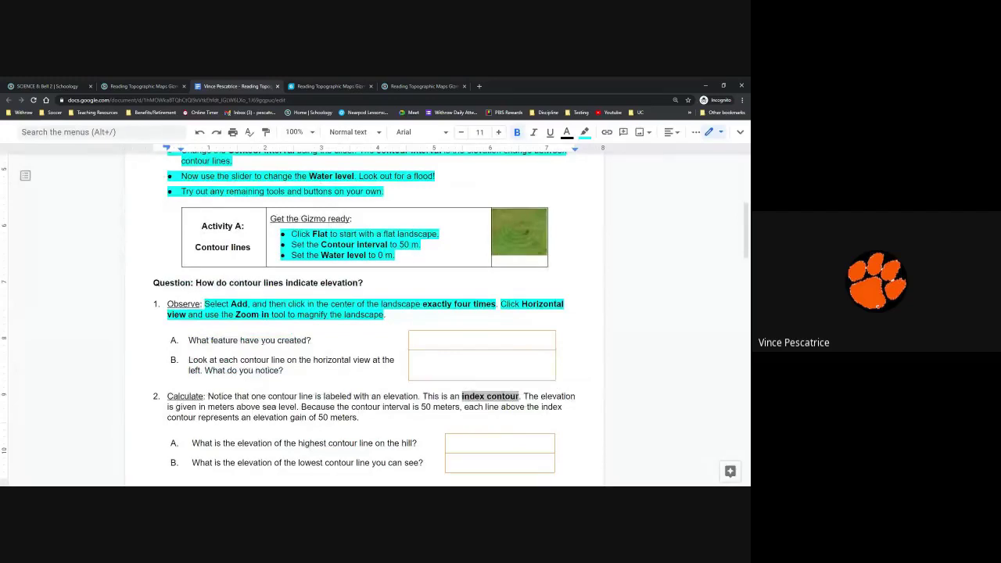
left_click_drag(400, 257, 299, 225)
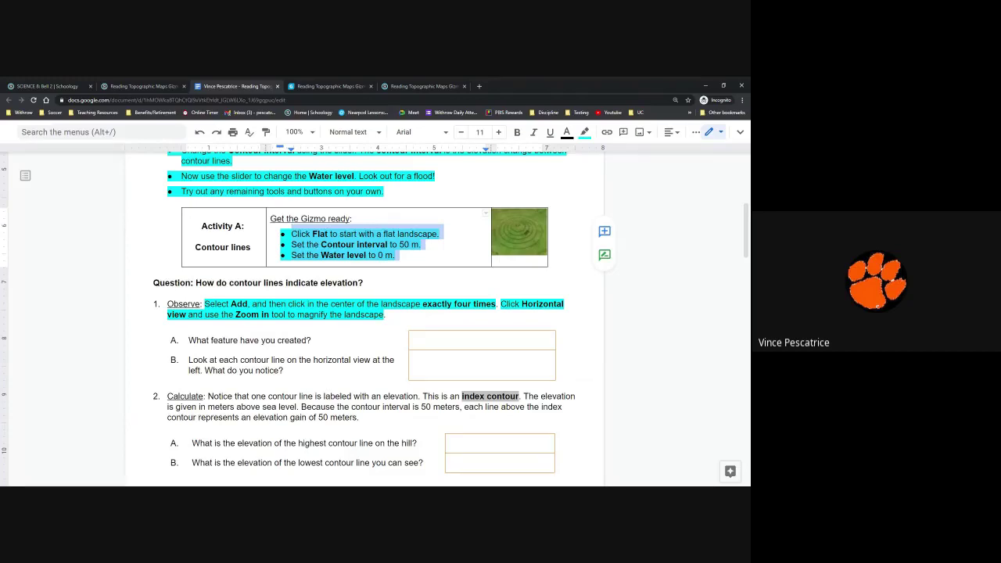
left_click(303, 87)
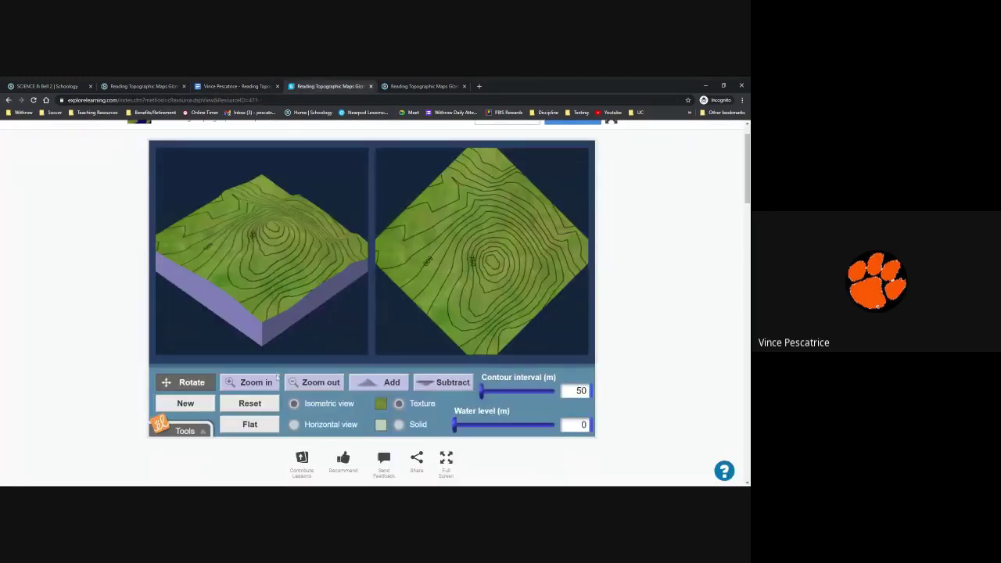
left_click(251, 425)
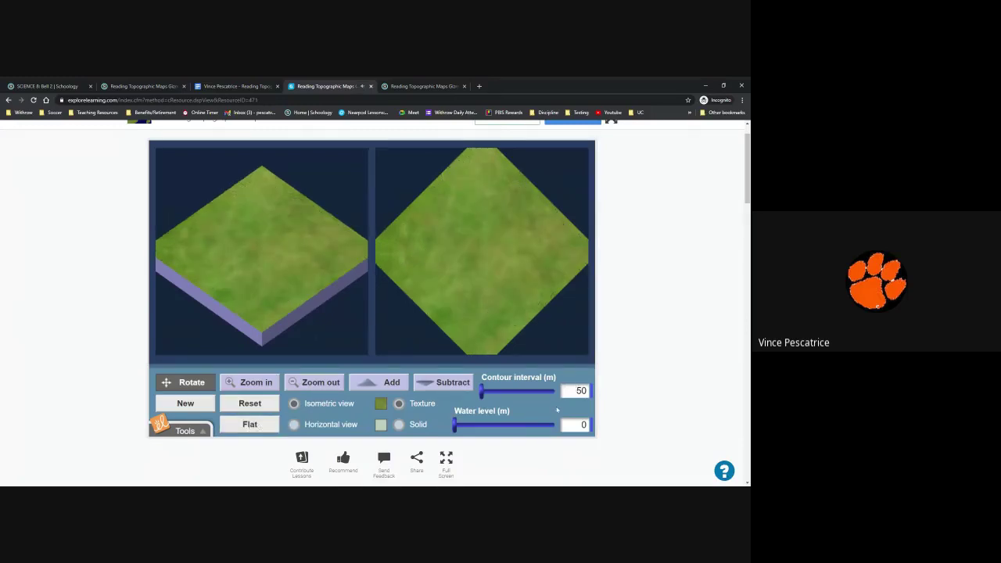
- Check the worksheet's Observe instructions and build a hill by adding height at the center of the flat landscape four times
left_click(248, 86)
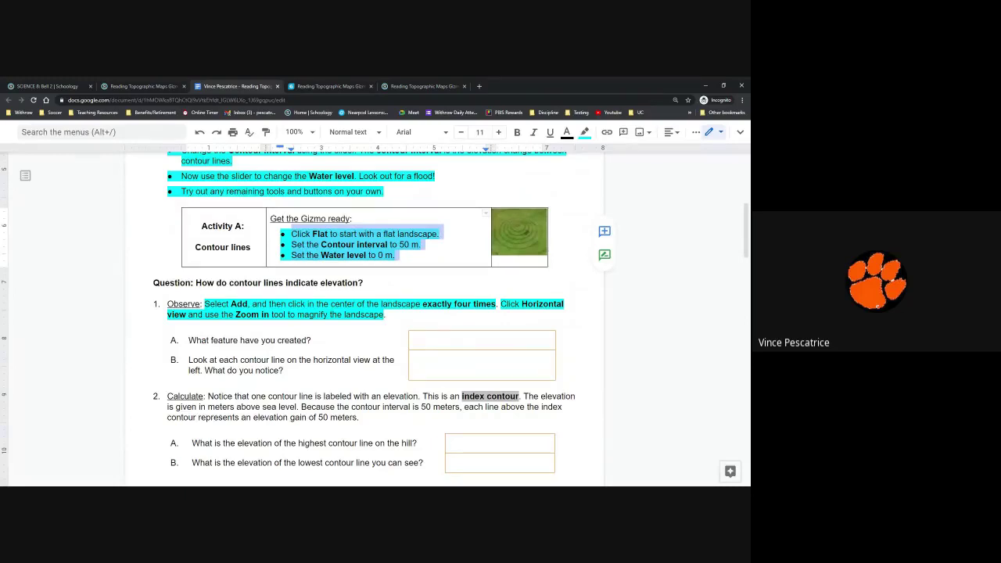
left_click(328, 86)
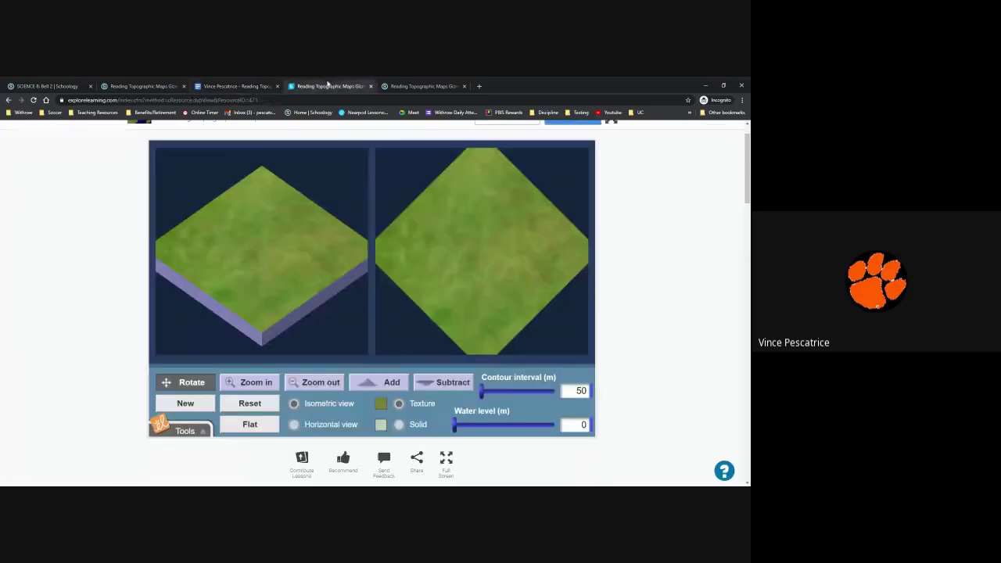
left_click(374, 387)
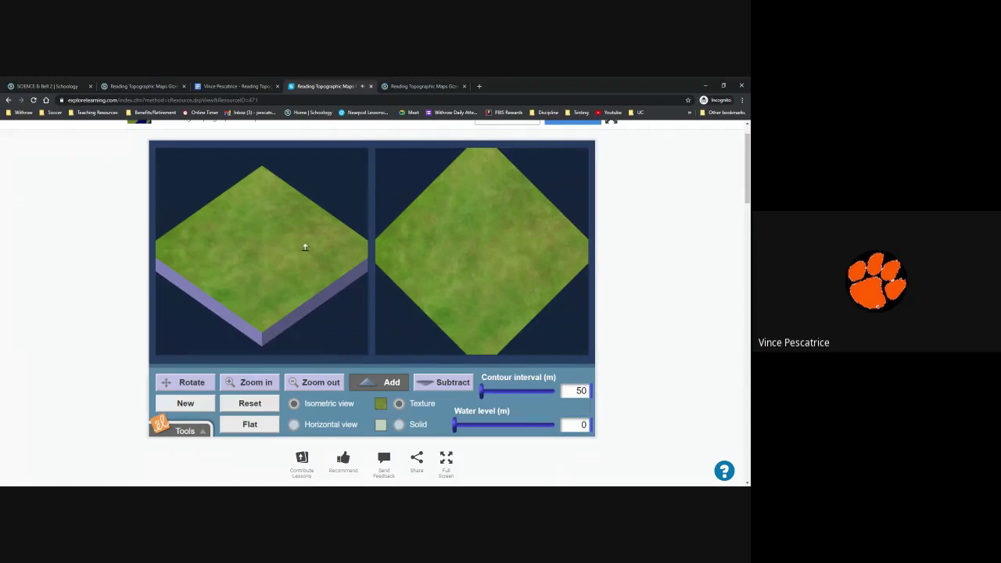
left_click(484, 251)
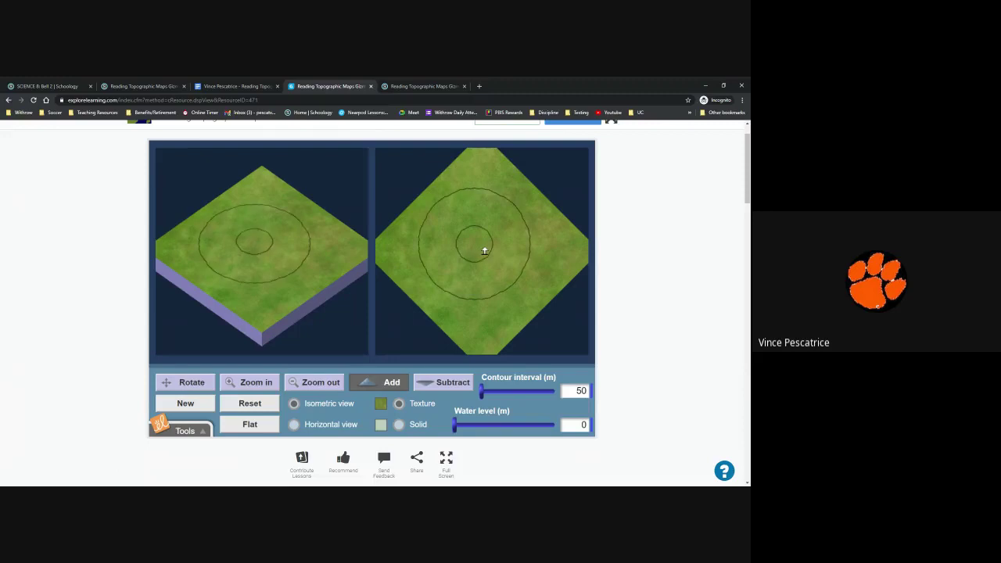
left_click(484, 251)
left_click(484, 252)
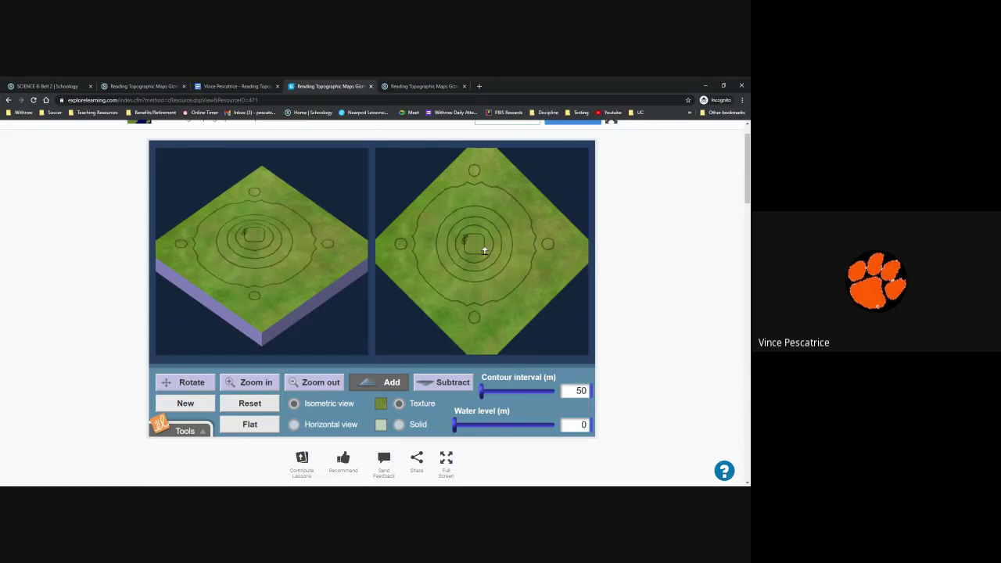
left_click(485, 251)
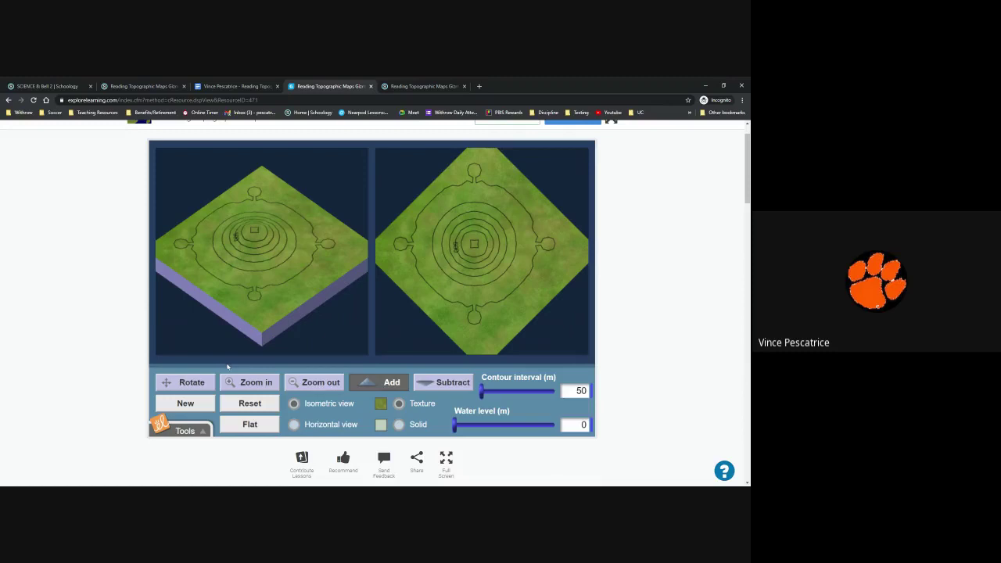
- Rotate the hill landscape and examine it in Horizontal view, as the worksheet instructs
left_click(220, 85)
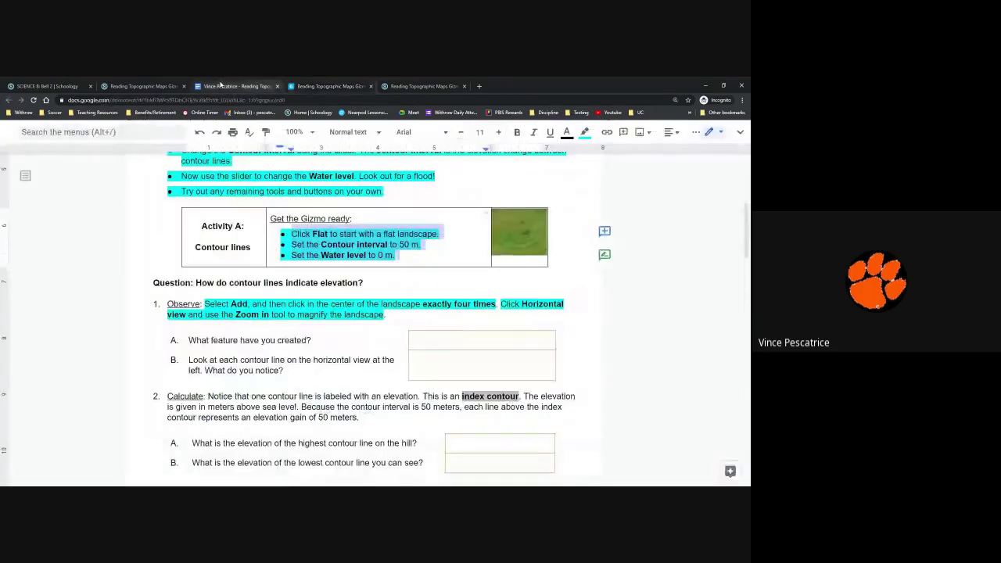
left_click(330, 86)
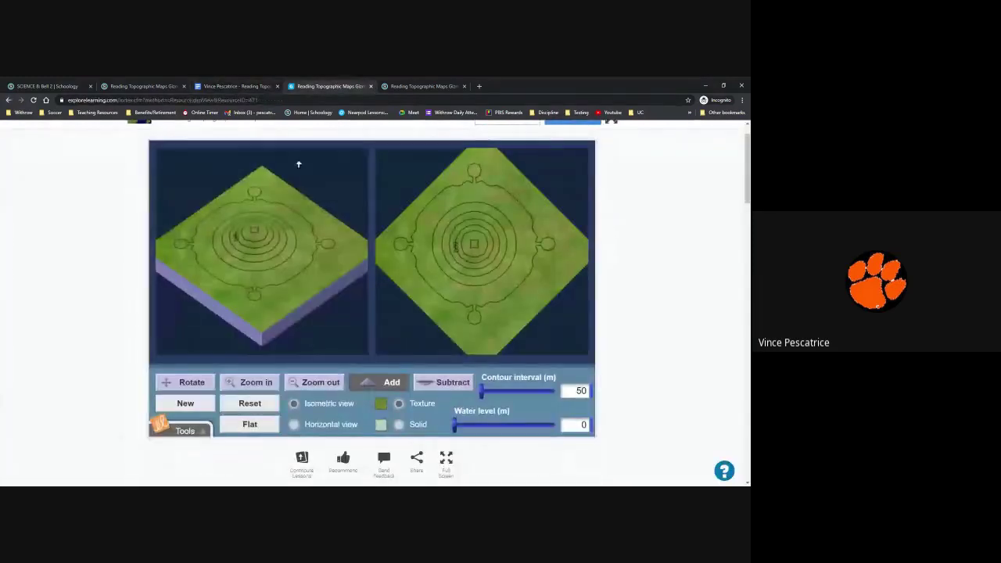
left_click(192, 382)
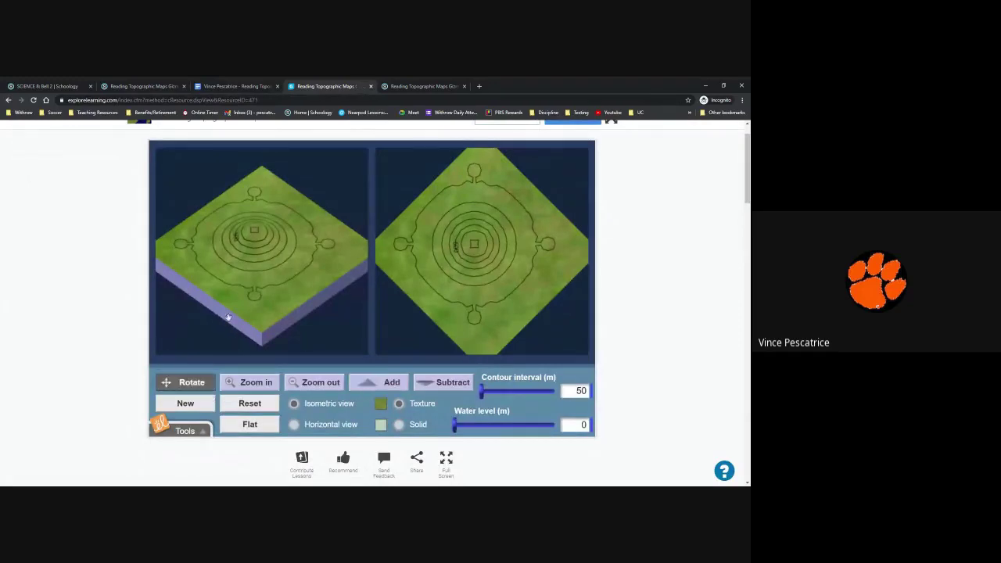
left_click_drag(230, 318, 270, 297)
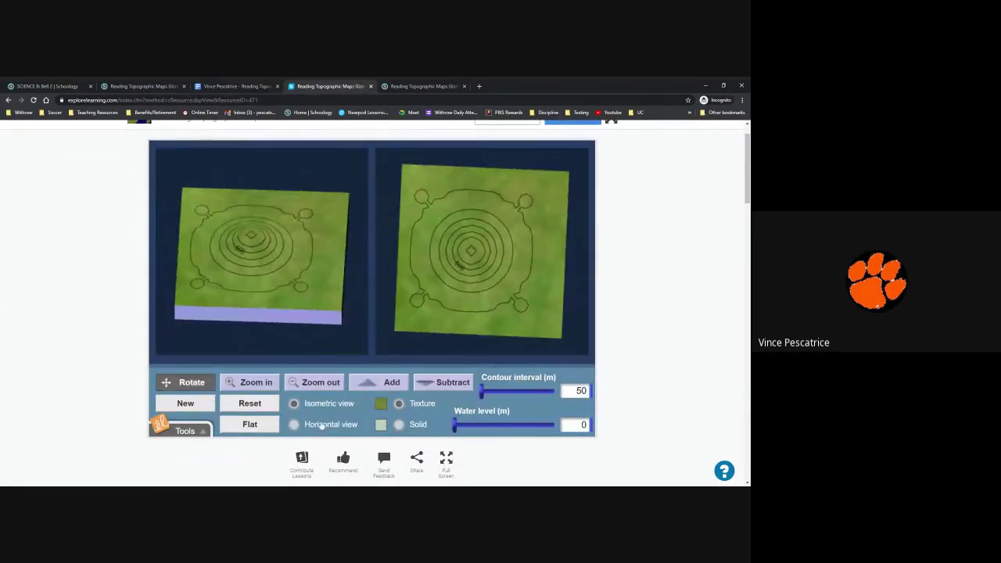
left_click(320, 426)
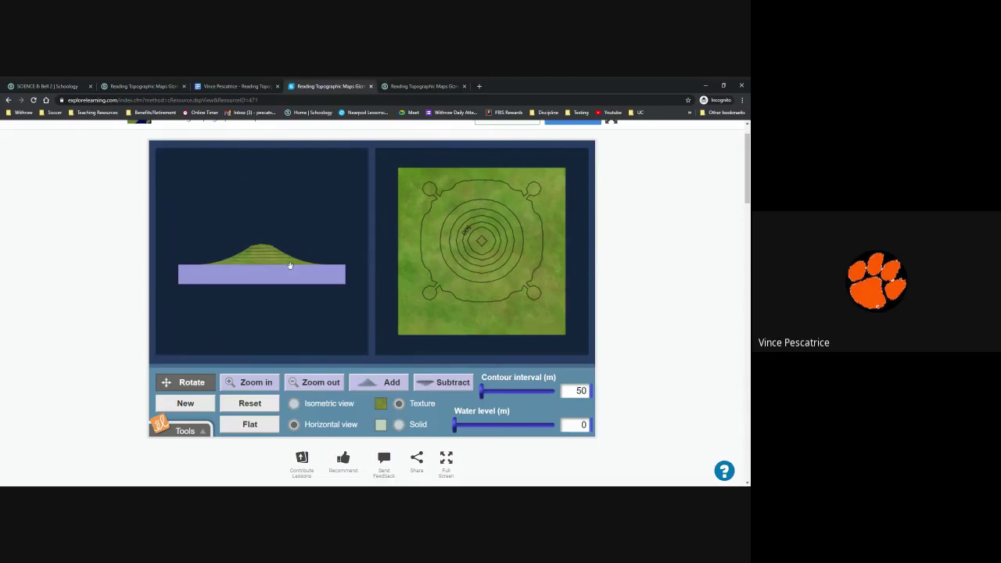
left_click_drag(218, 271, 476, 232)
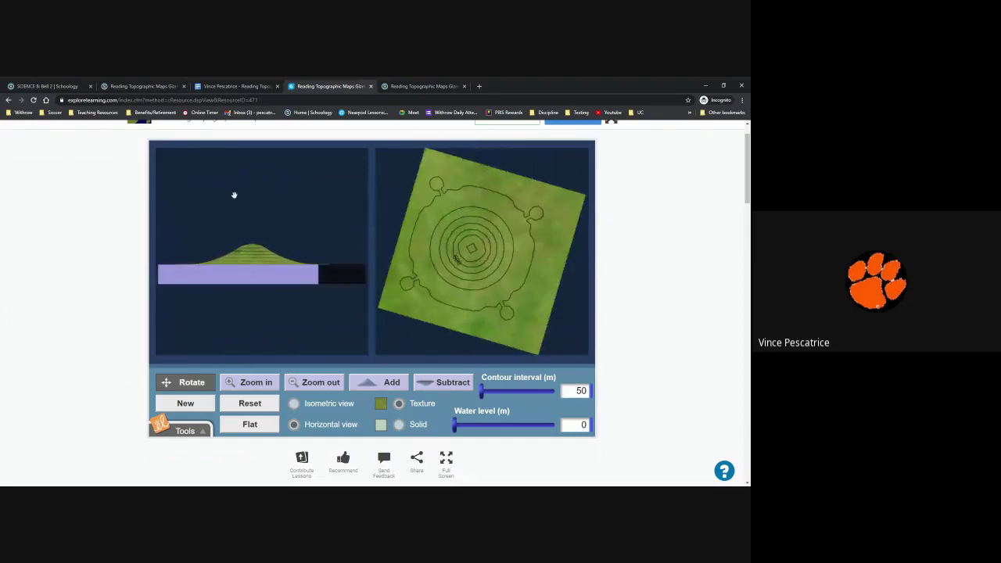
- Answer worksheet question 1A with "This is a hill" and place the cursor in the 1B answer box
left_click(207, 88)
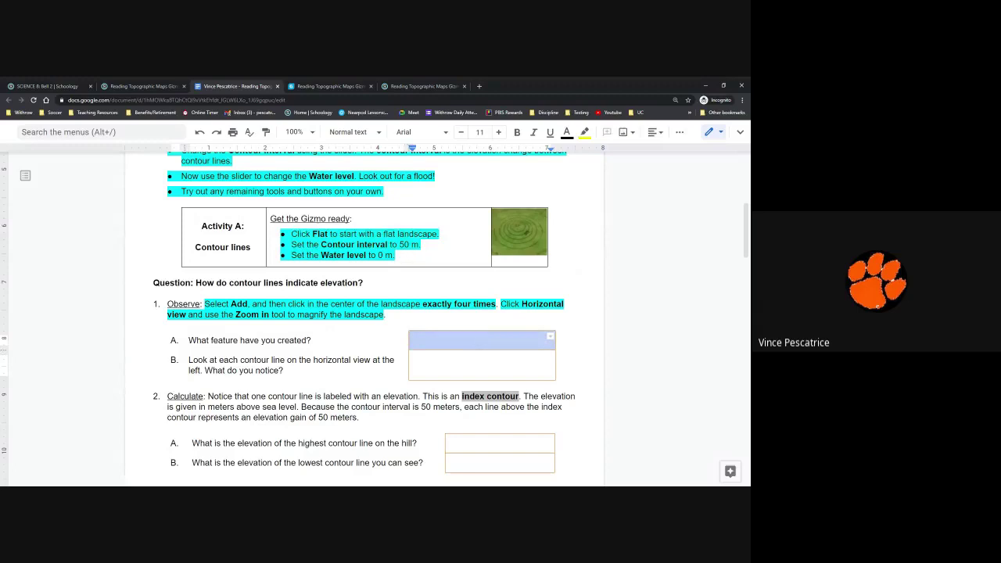
type("This is a hi")
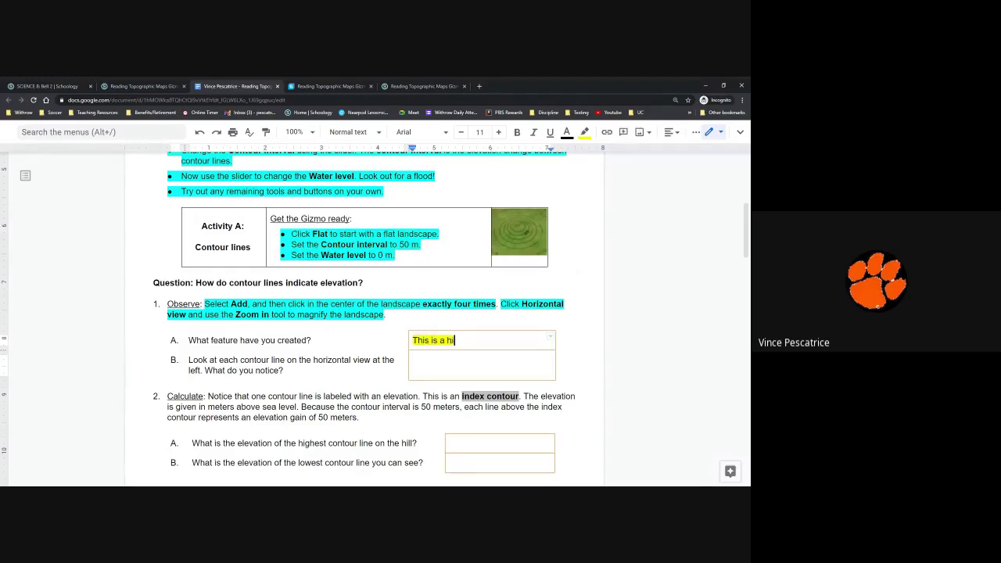
type("ll")
left_click(415, 360)
scroll(374, 313, "down", 1)
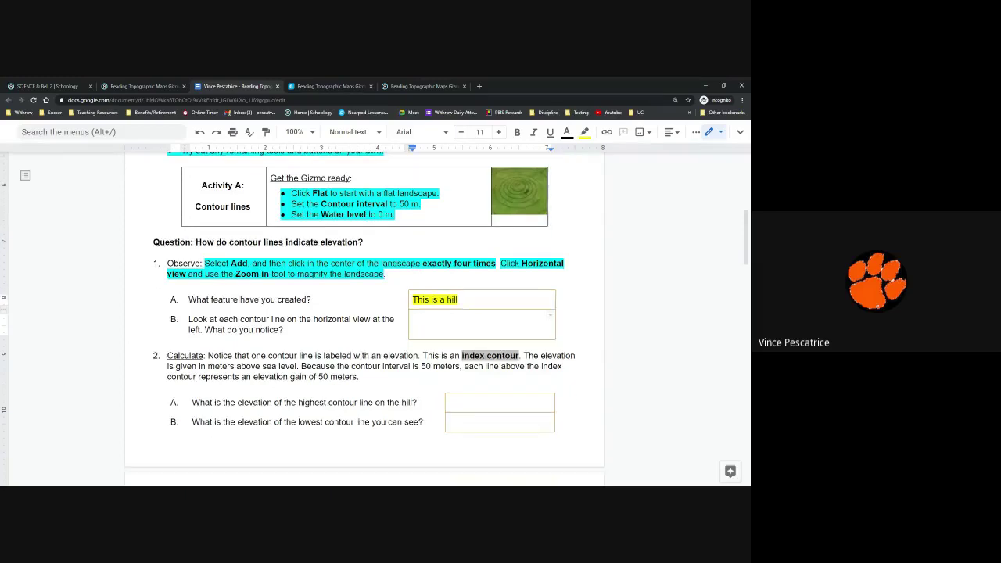
scroll(375, 313, "down", 2)
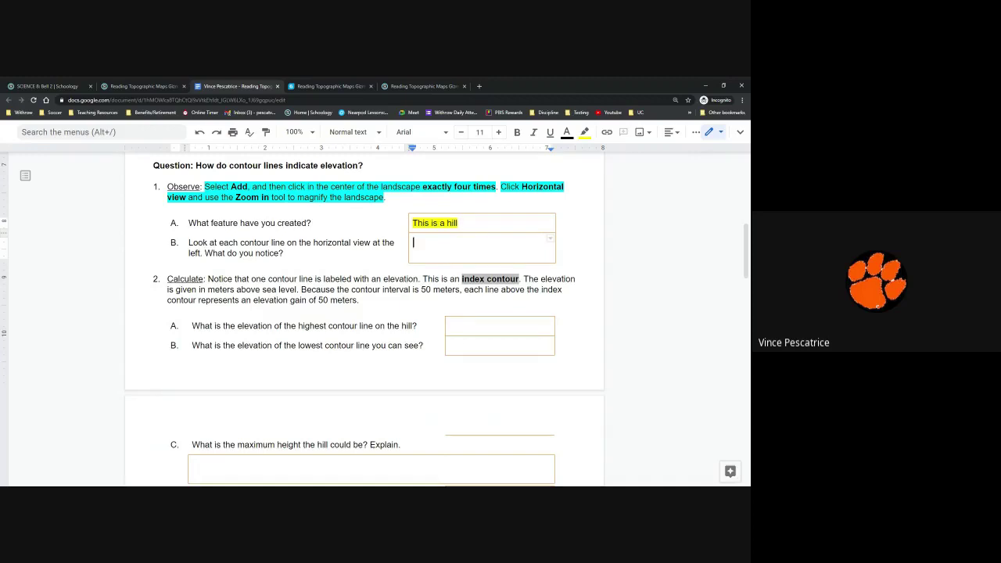
- Return to the Gizmo simulation and zoom in twice on the hill in Horizontal view
left_click(395, 87)
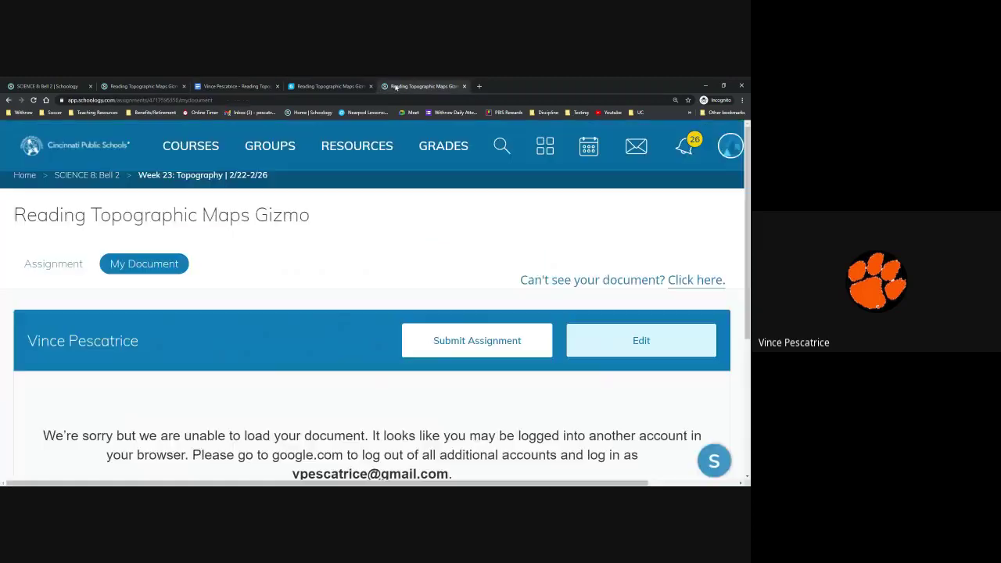
left_click(336, 86)
left_click_drag(242, 268, 305, 291)
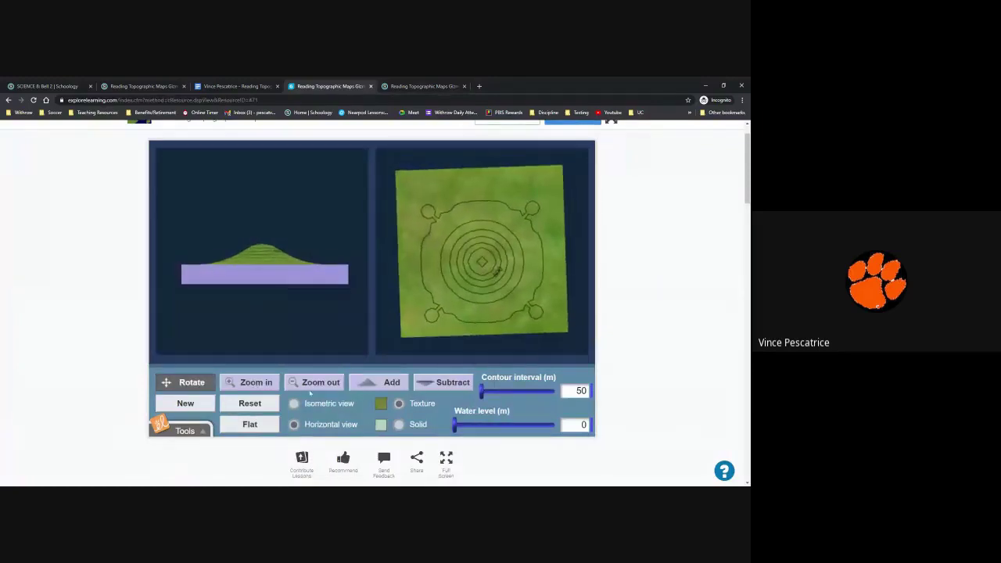
left_click(258, 385)
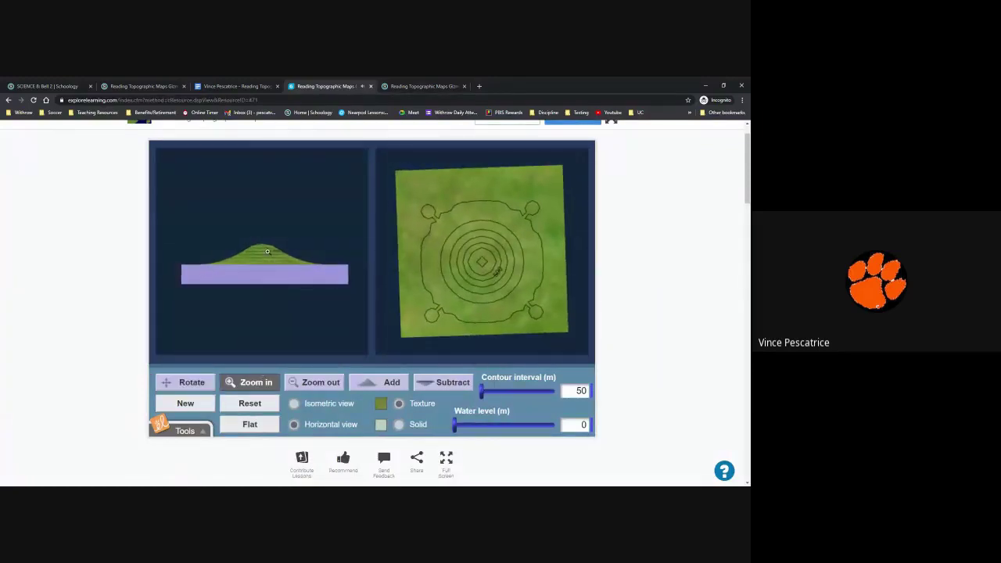
left_click(266, 252)
left_click(266, 251)
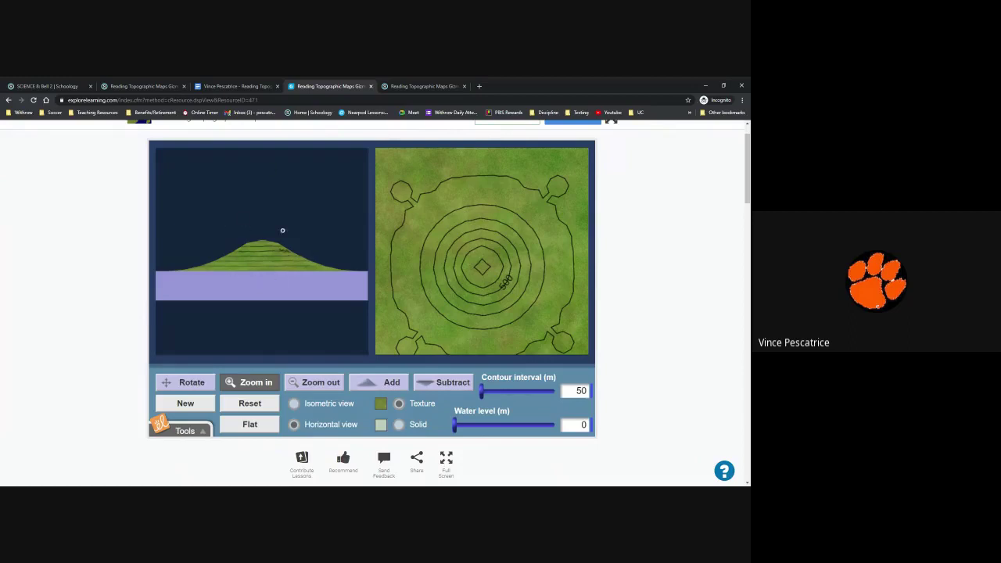
- Read worksheet question 2 on index contours and check the labeled contour line and contour interval in the simulation
left_click(219, 89)
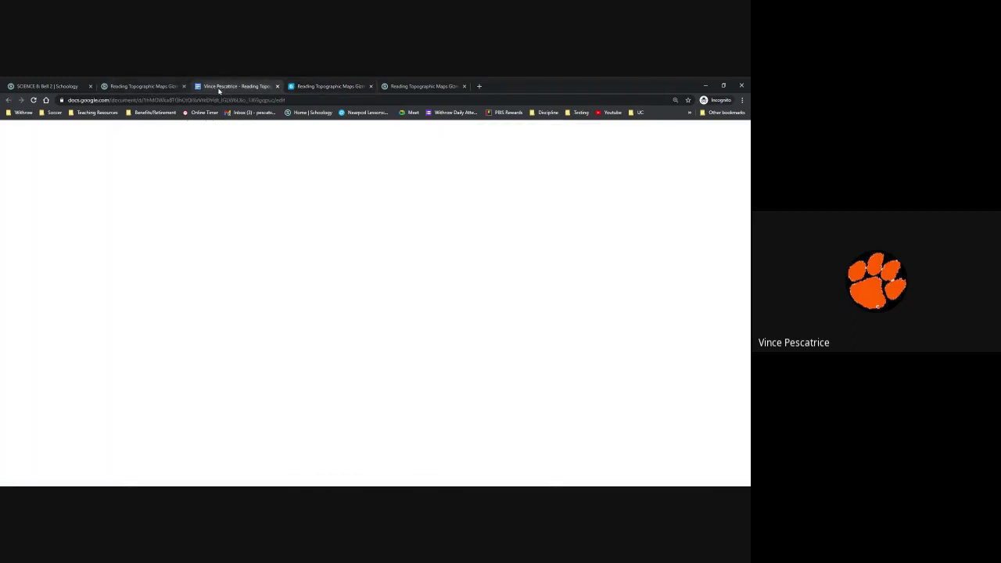
scroll(262, 266, "down", 2)
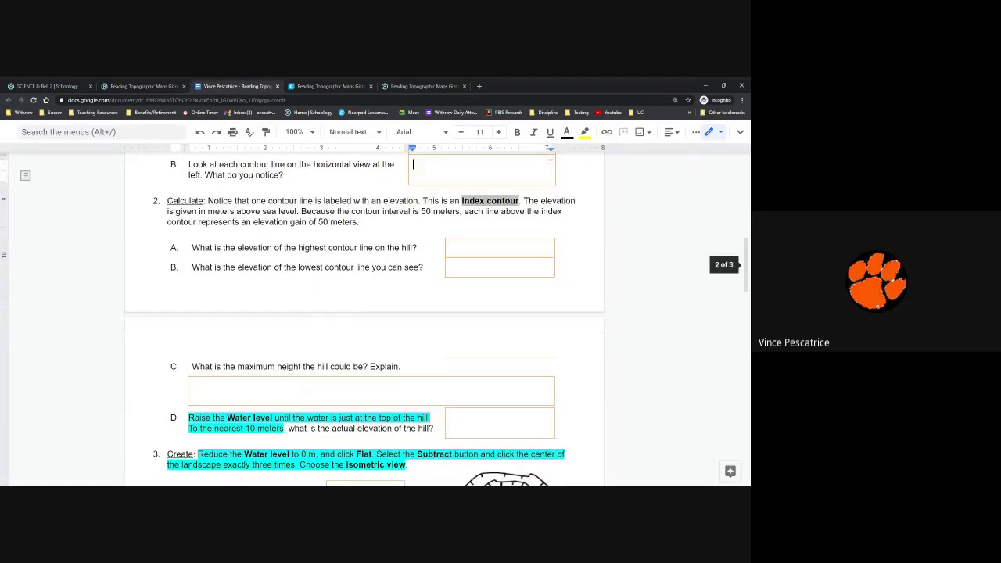
scroll(375, 320, "down", 1)
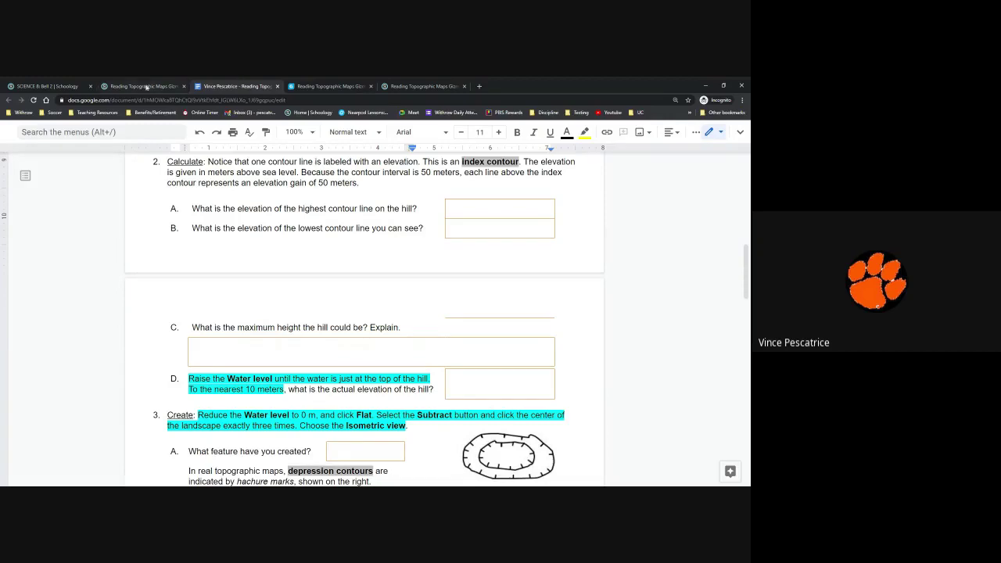
left_click(359, 85)
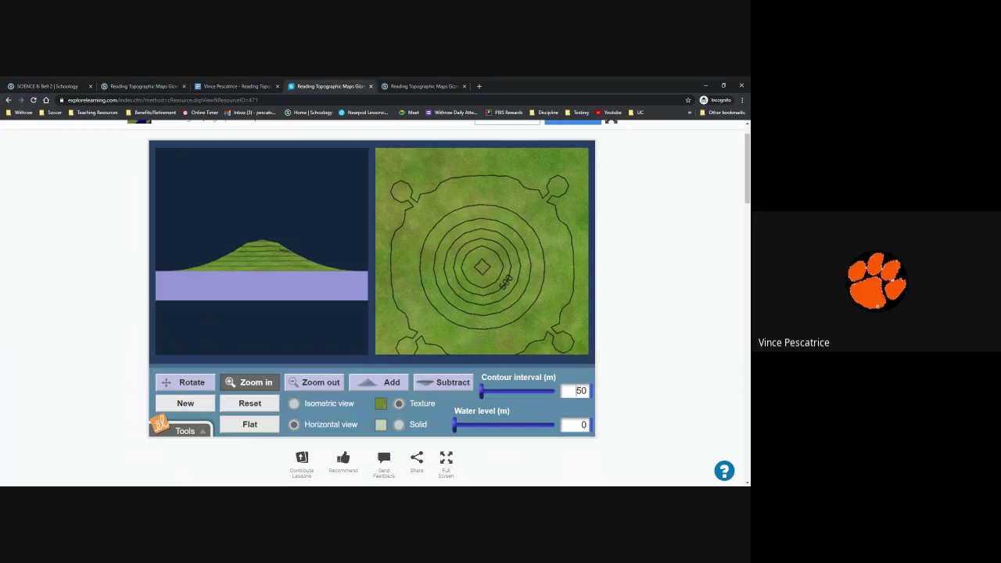
left_click(579, 391)
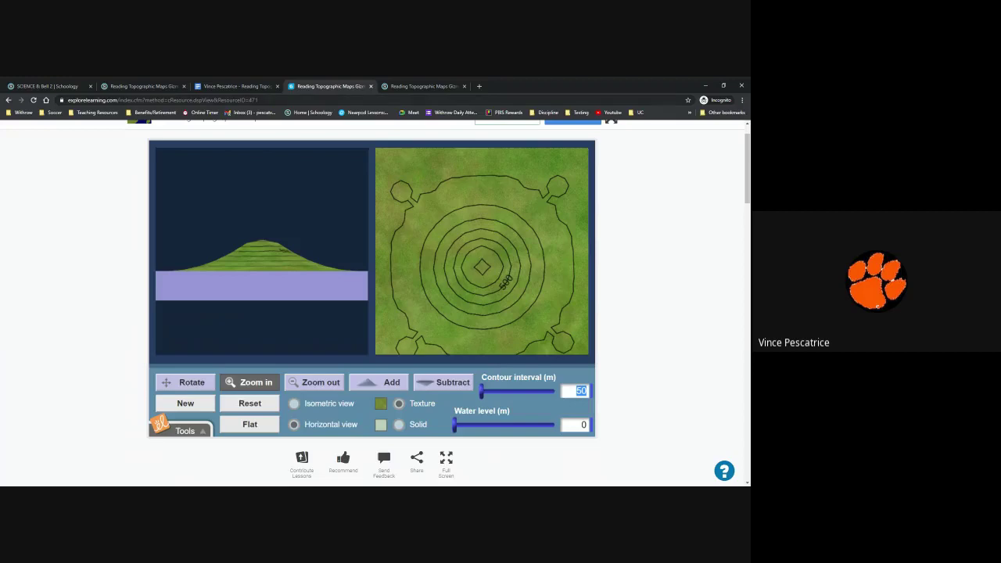
- Review the answer boxes for worksheet questions 2A and 2B and examine the hill's highest and lowest contour lines in the simulation
left_click(238, 87)
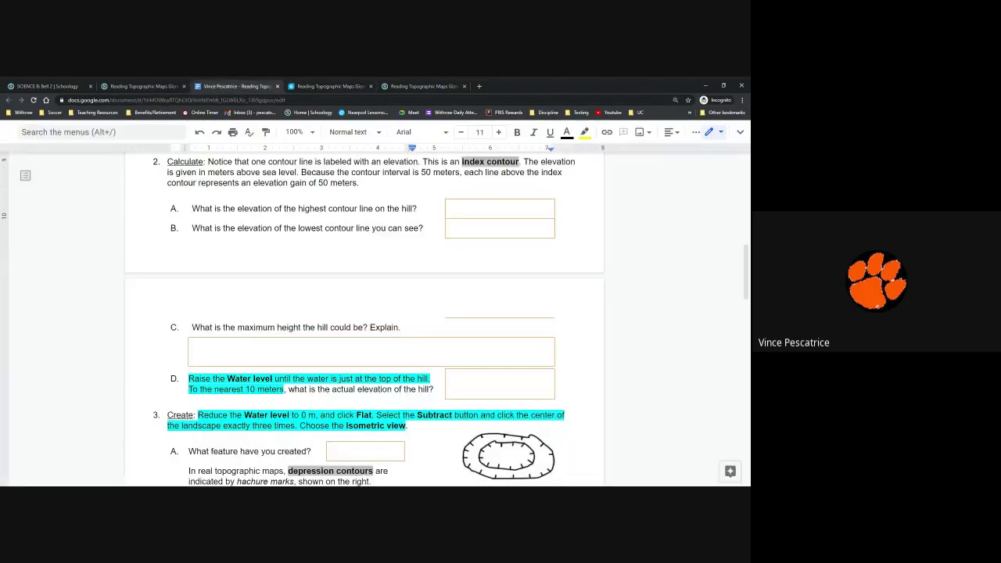
double_click(499, 209)
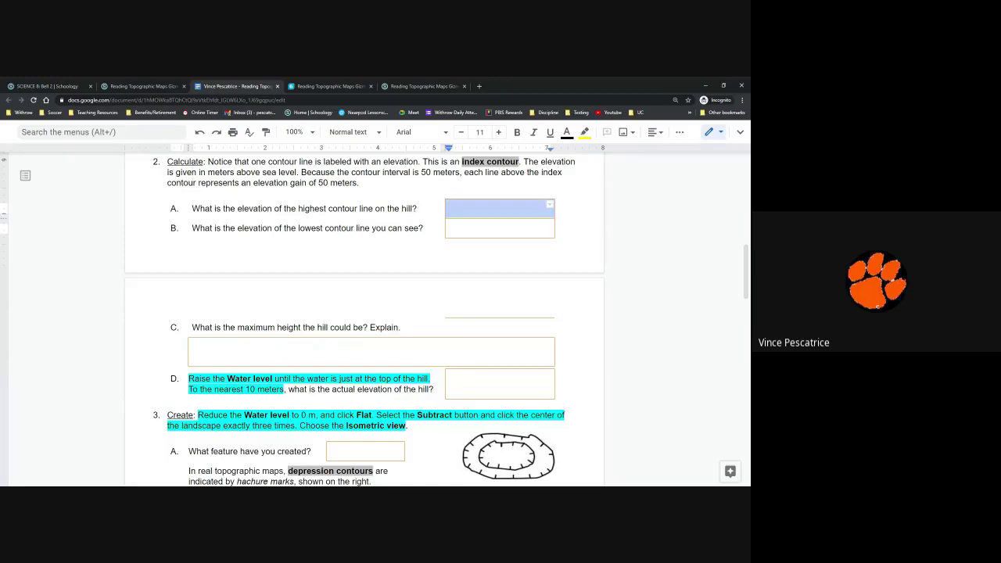
key("Tab")
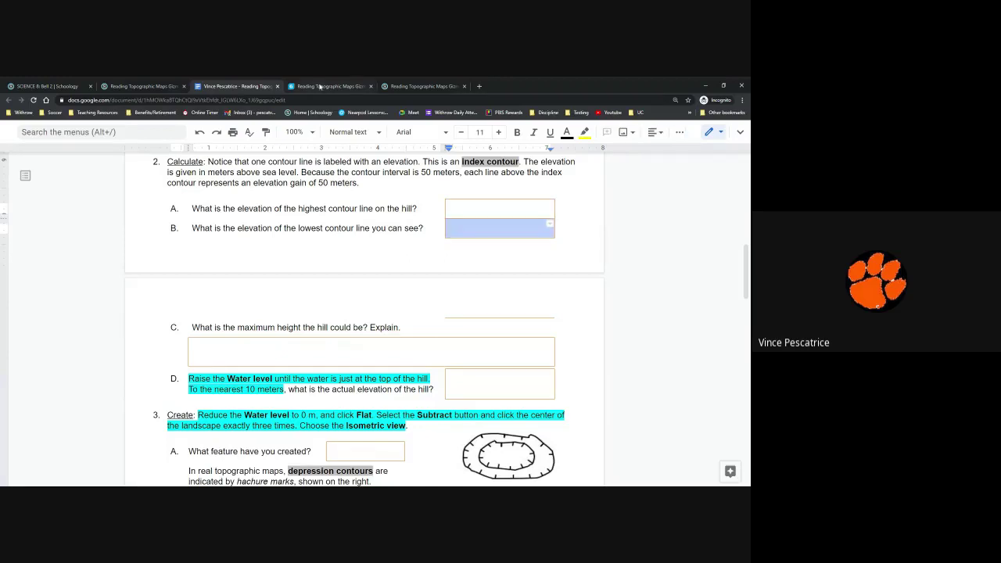
left_click(328, 86)
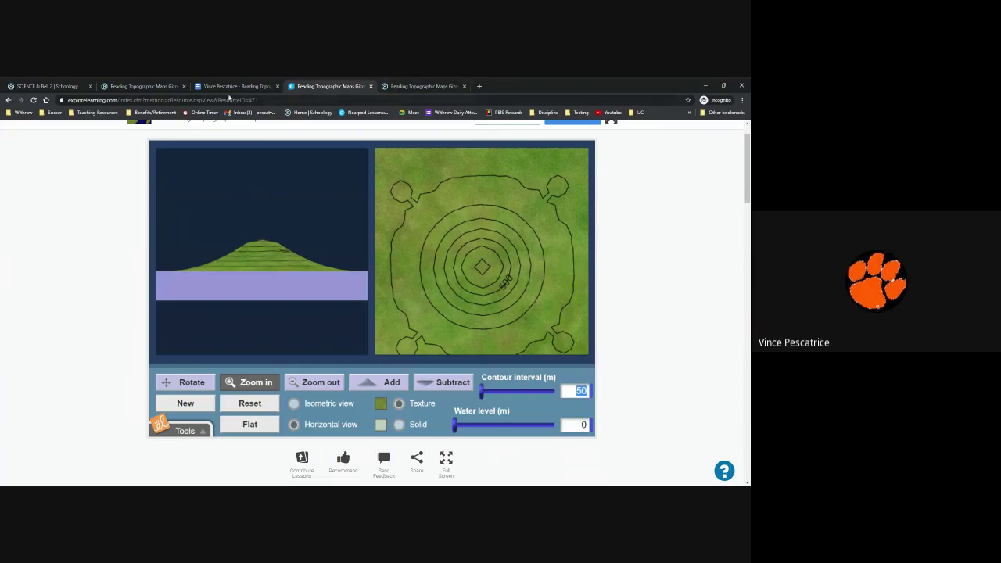
left_click(233, 87)
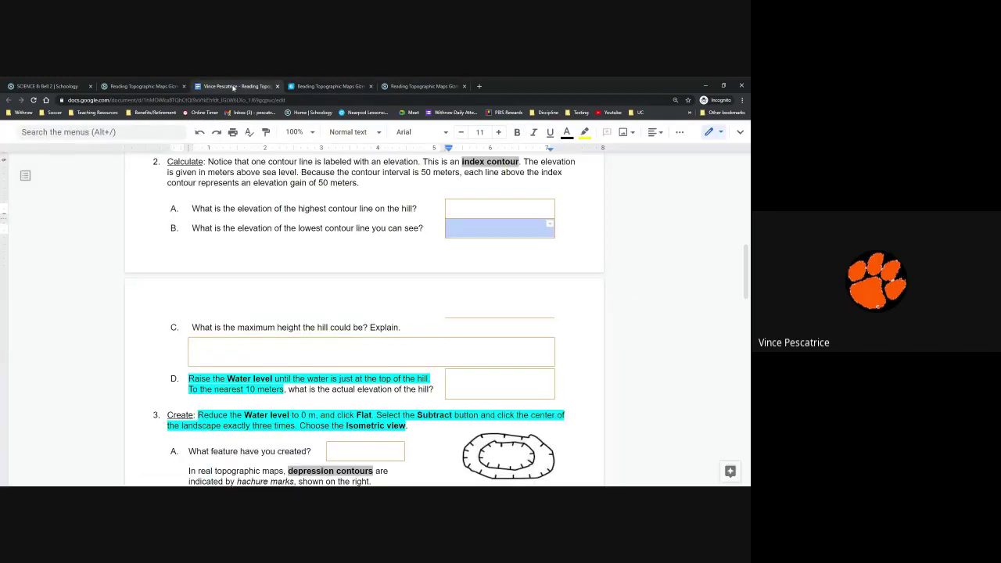
- Place the cursor in the 2C answer box and examine the hill's innermost contour line in the simulation before returning to the worksheet
left_click(192, 347)
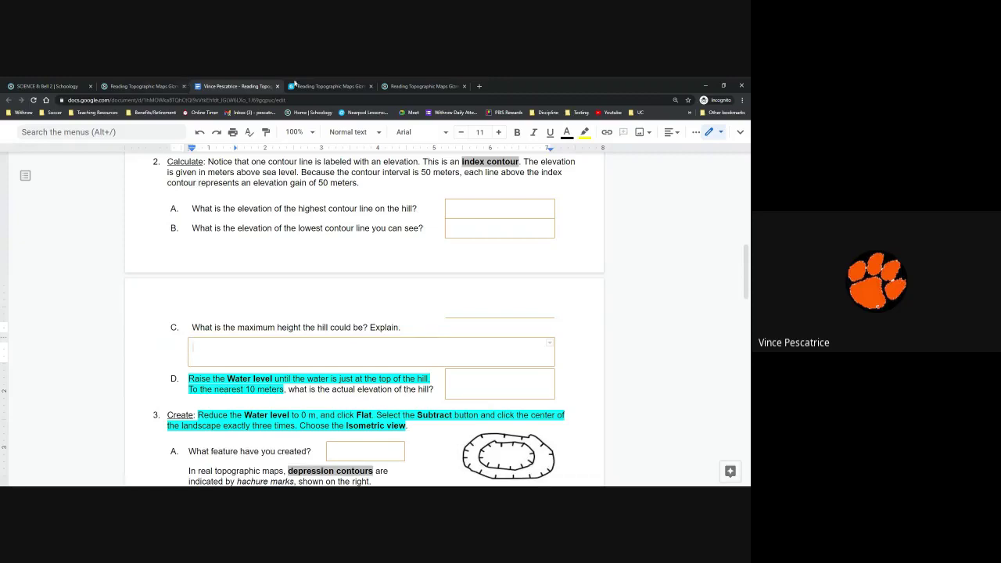
left_click(317, 86)
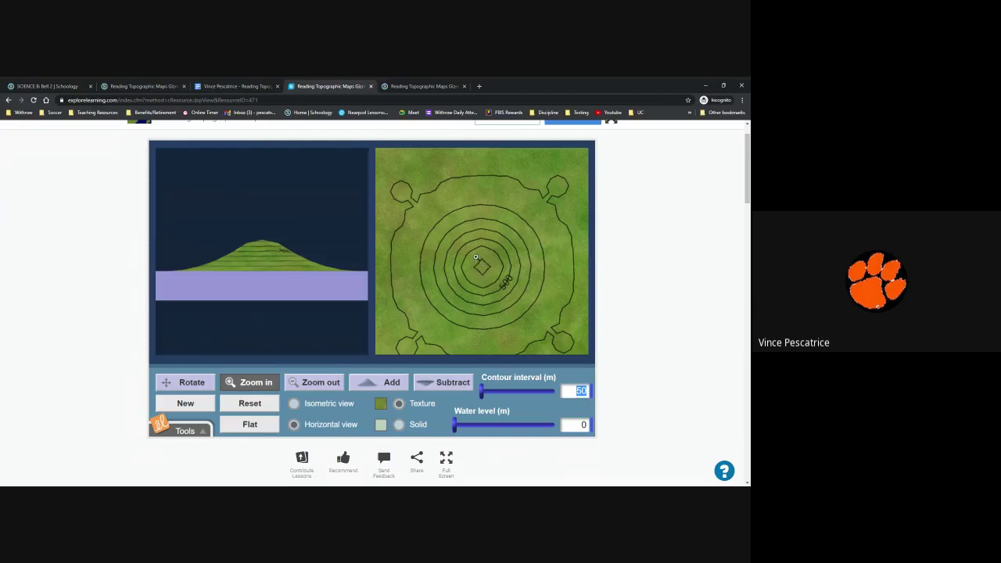
left_click(421, 89)
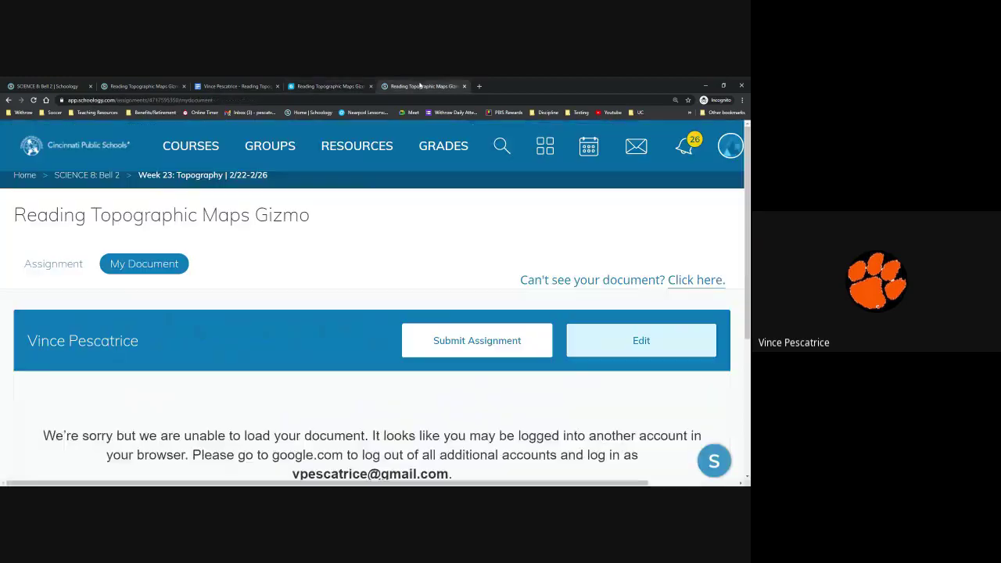
left_click(251, 88)
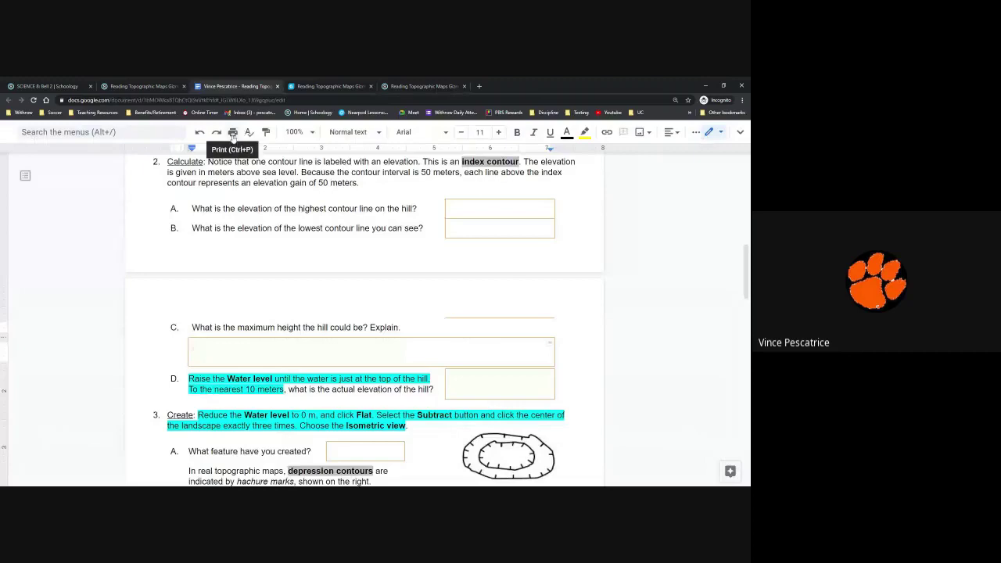
- Answer question 2C with "since there is no circle inside the 600m mark then the tallest point has to be between 600-649m"
type("since there")
key("BackSpace")
key("BackSpace")
type("re is not")
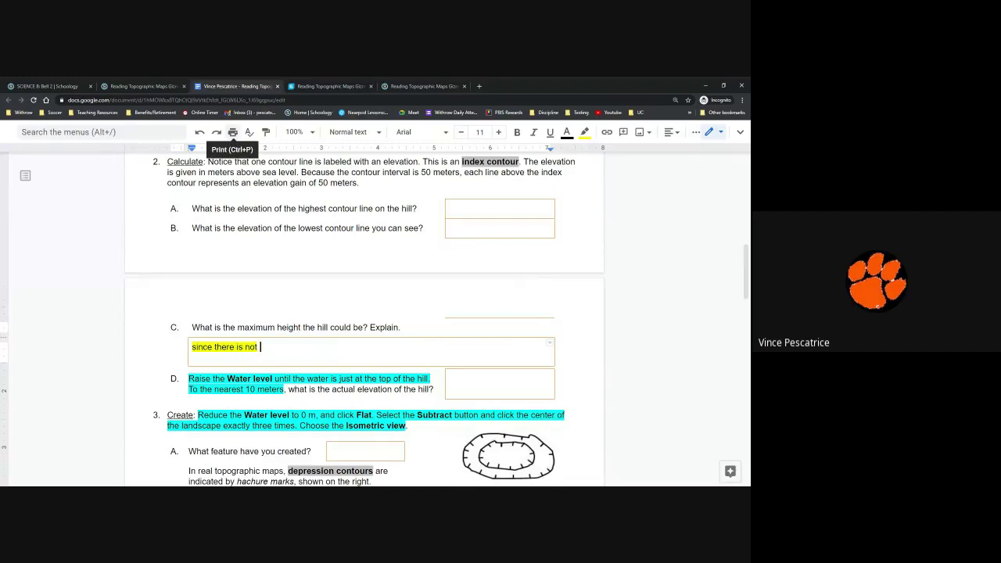
key("BackSpace")
key("BackSpace")
type("circle inc")
key("BackSpace")
type("side the ")
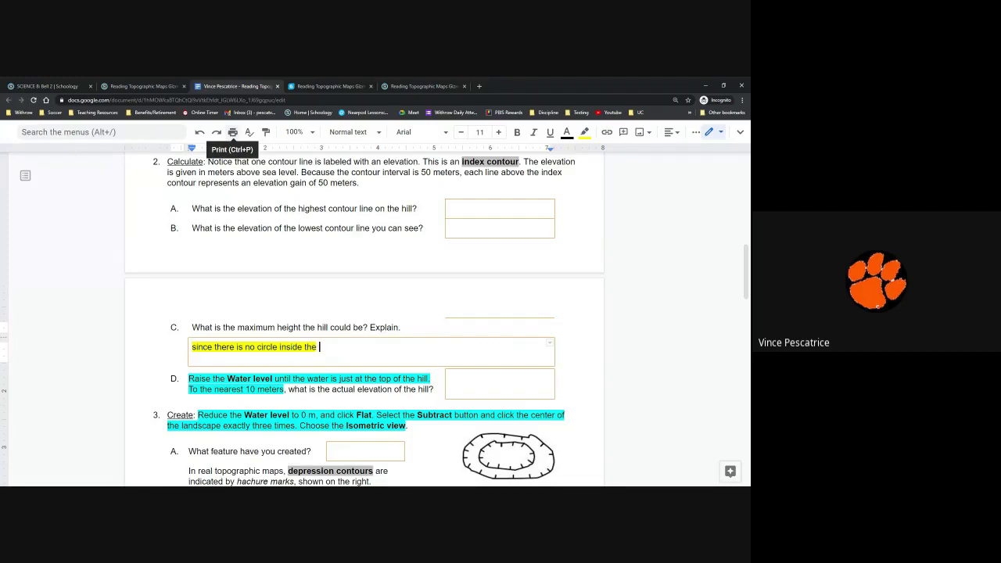
type("600m mark then ")
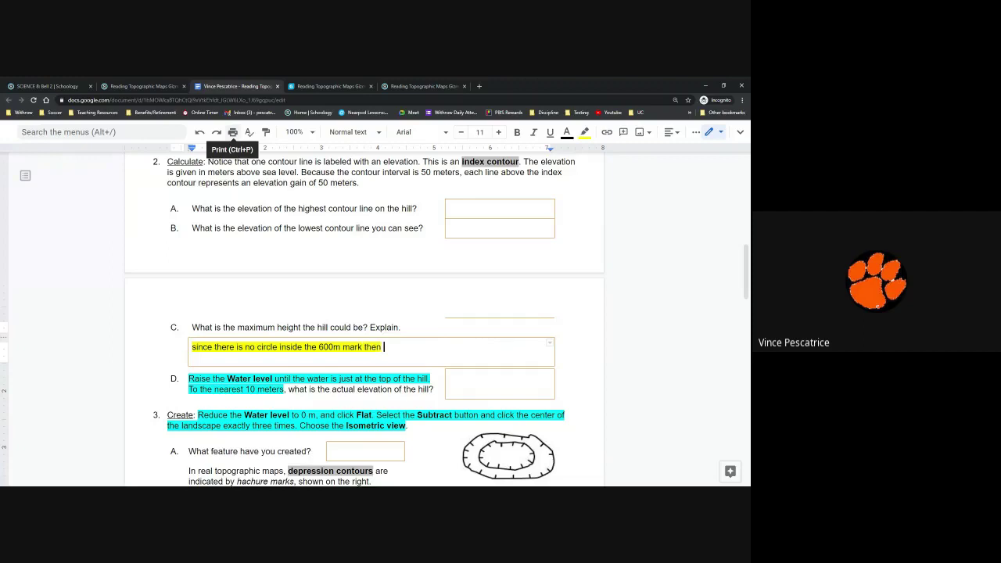
type("the tallest point has ")
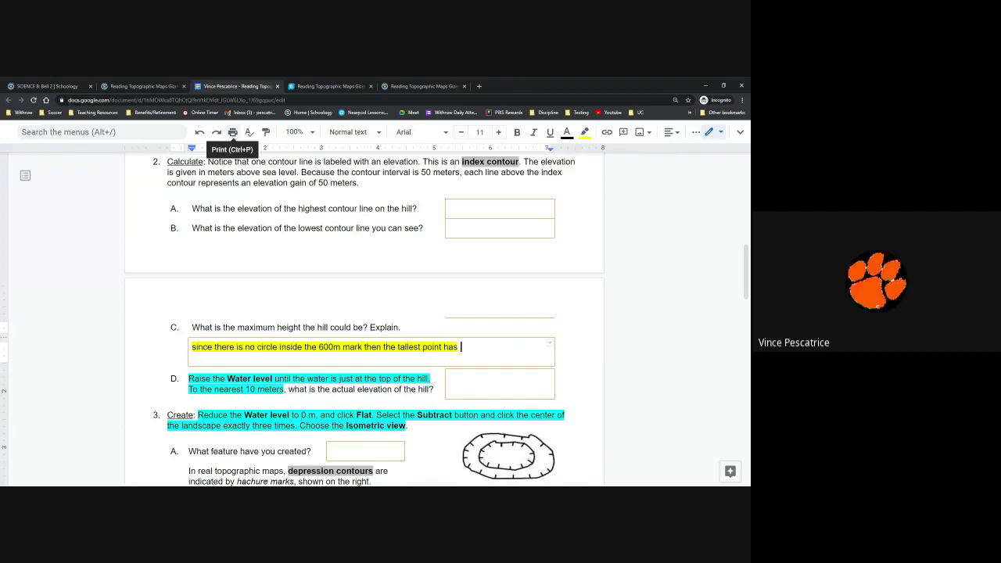
type("to be betwee")
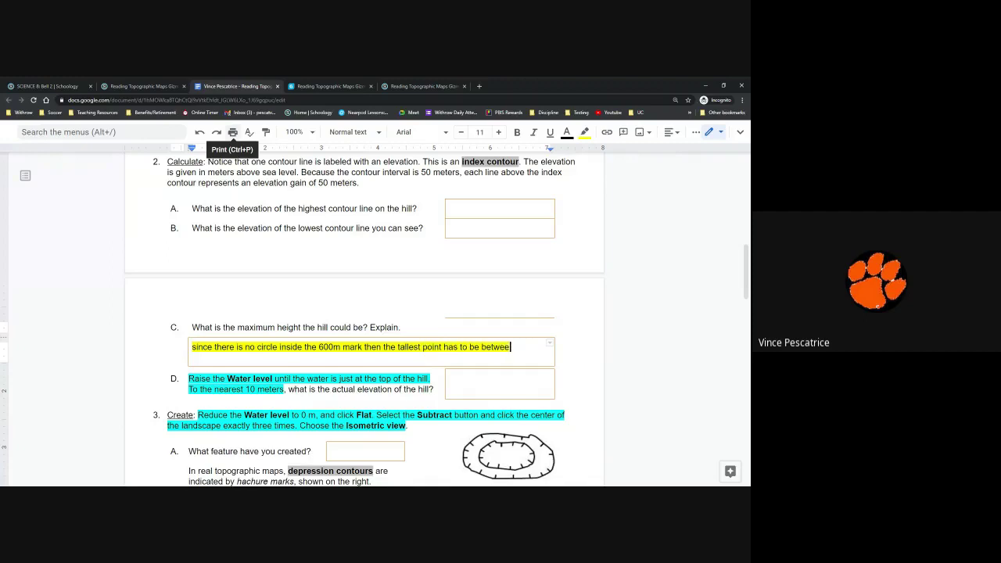
type("n 600-649m")
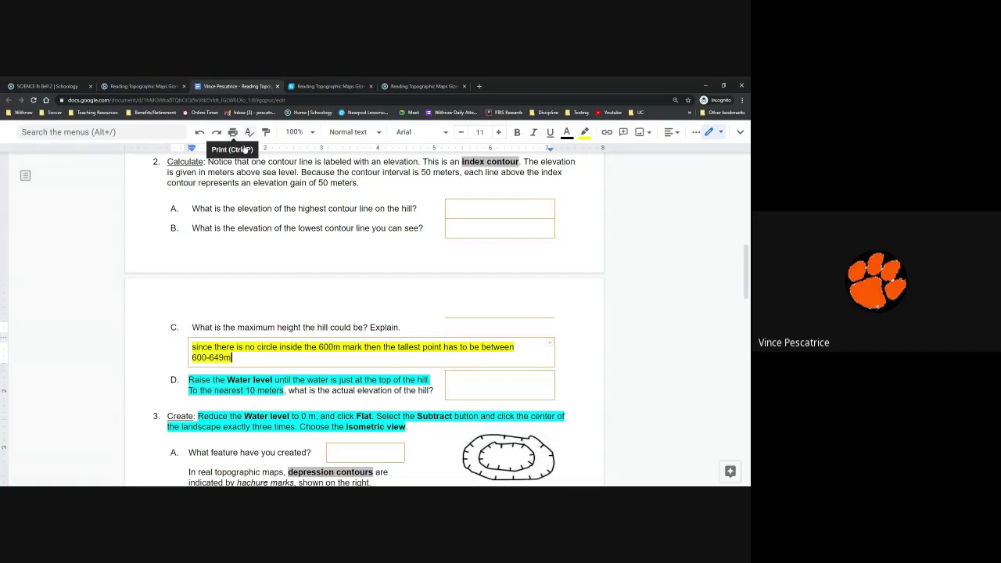
- Check the 2C height range and the 2D instructions, and raise the simulation's water level to 610 m at the hill's top
left_click_drag(193, 357, 234, 358)
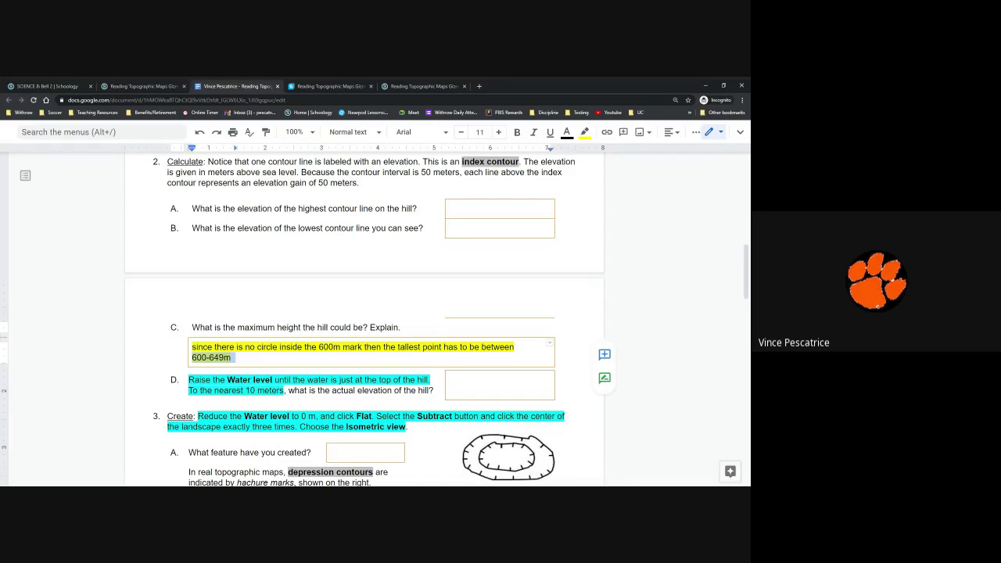
left_click(251, 390)
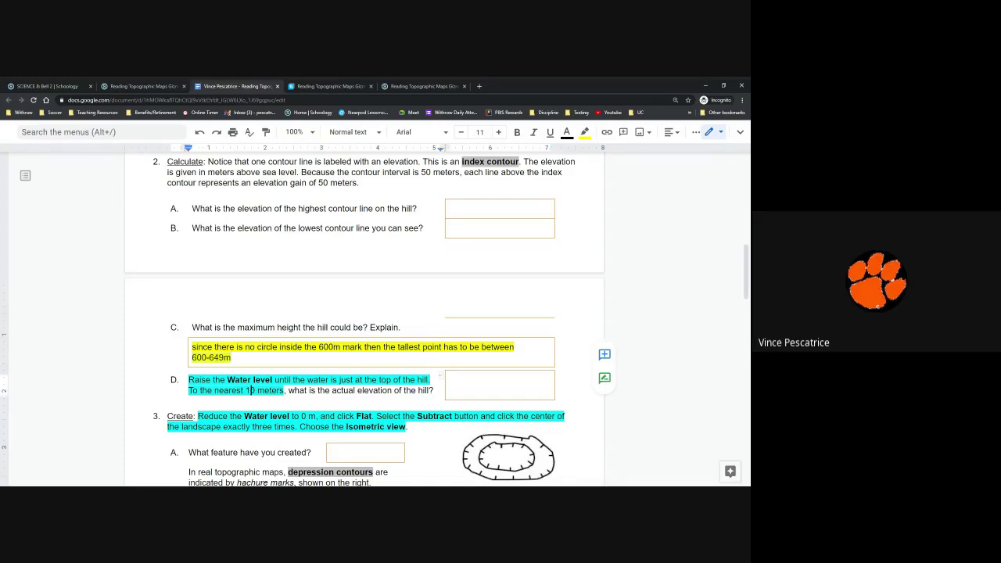
left_click(333, 87)
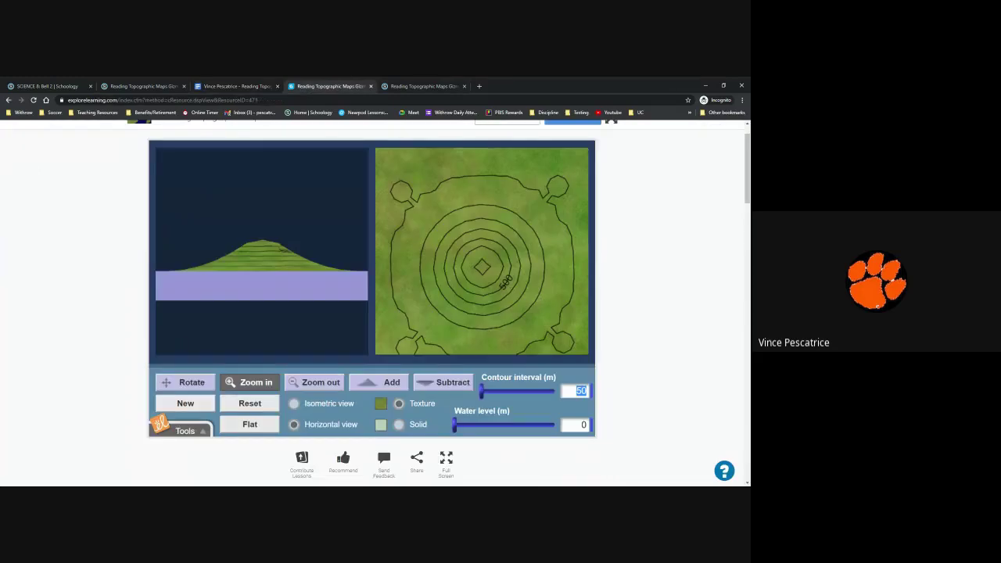
left_click_drag(455, 425, 516, 424)
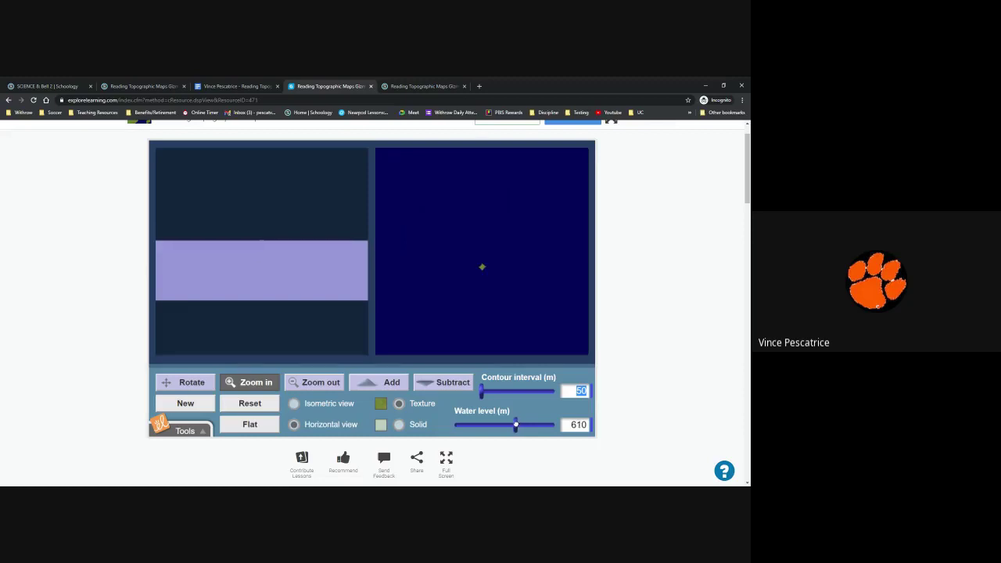
left_click(578, 424)
- Return to the worksheet's 2D answer box and compare it with the 600-649m range in the 2C answer
left_click(235, 87)
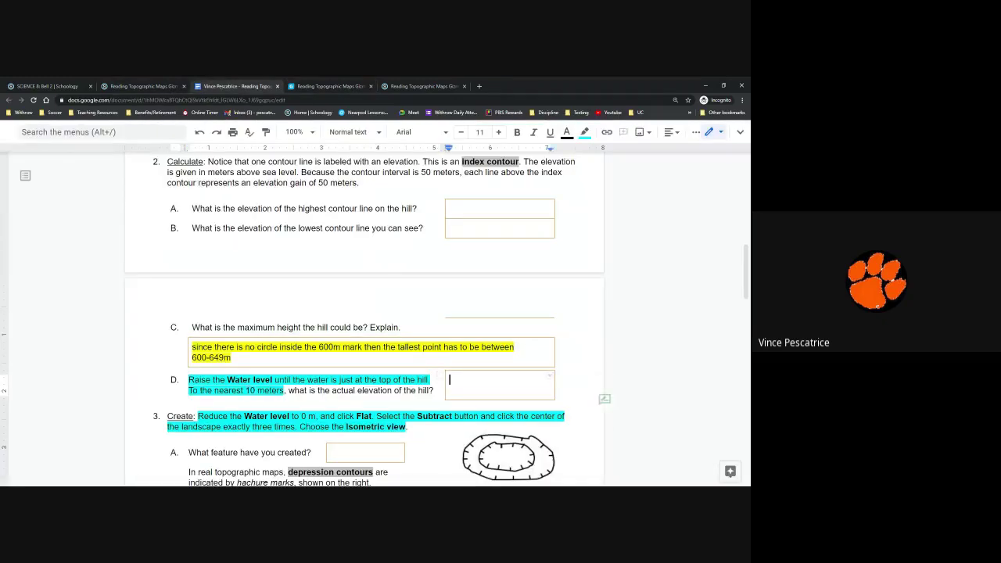
double_click(499, 380)
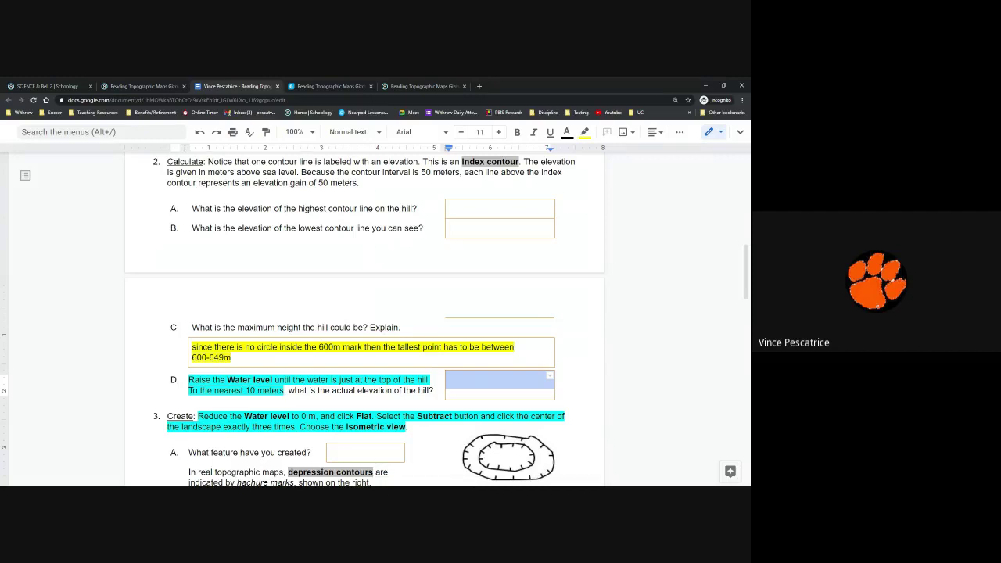
double_click(213, 357)
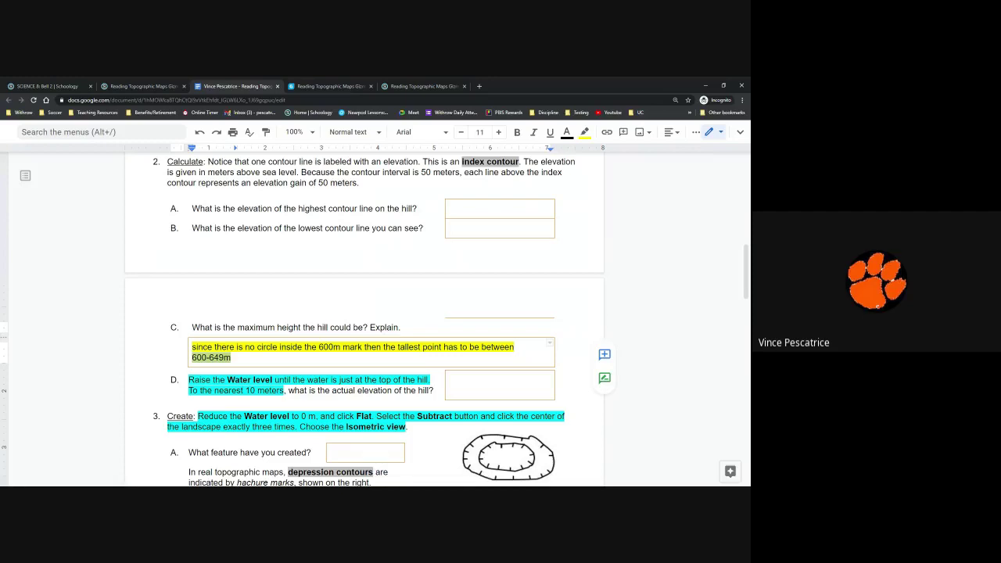
- Bold "exactly three times." in the worksheet's question 3 Create instructions and return to the simulation
scroll(375, 321, "down", 1)
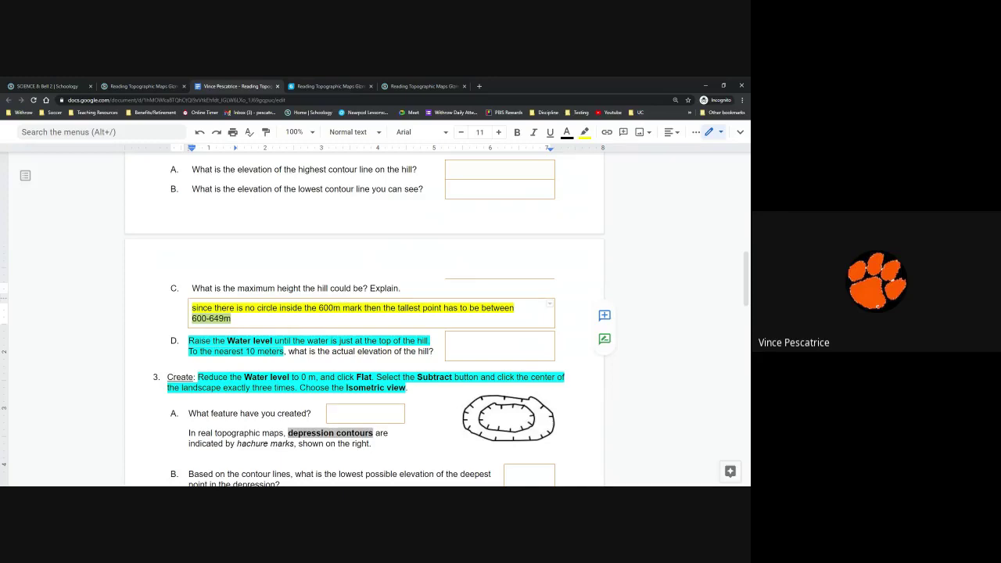
left_click_drag(224, 388, 277, 388)
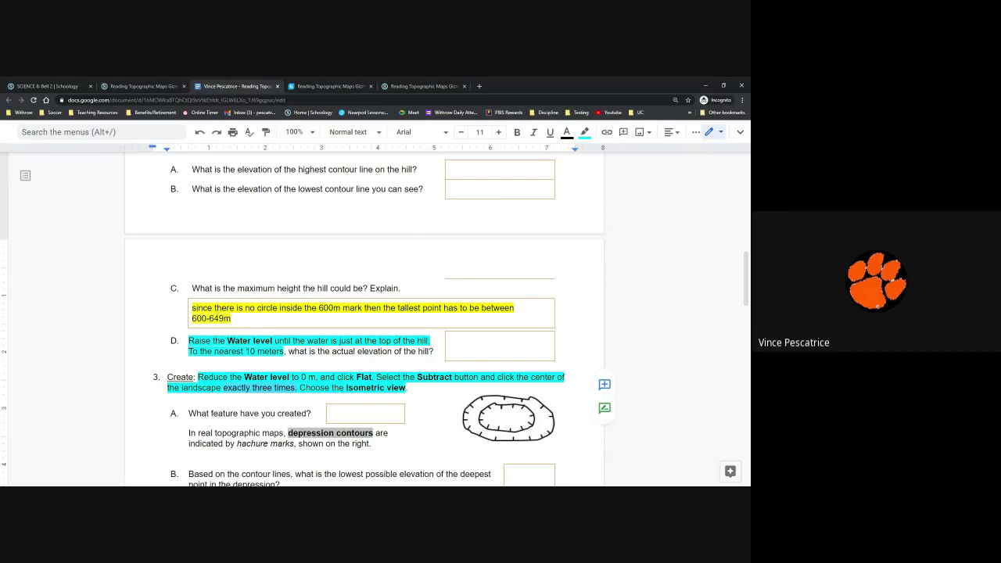
key("ctrl+b")
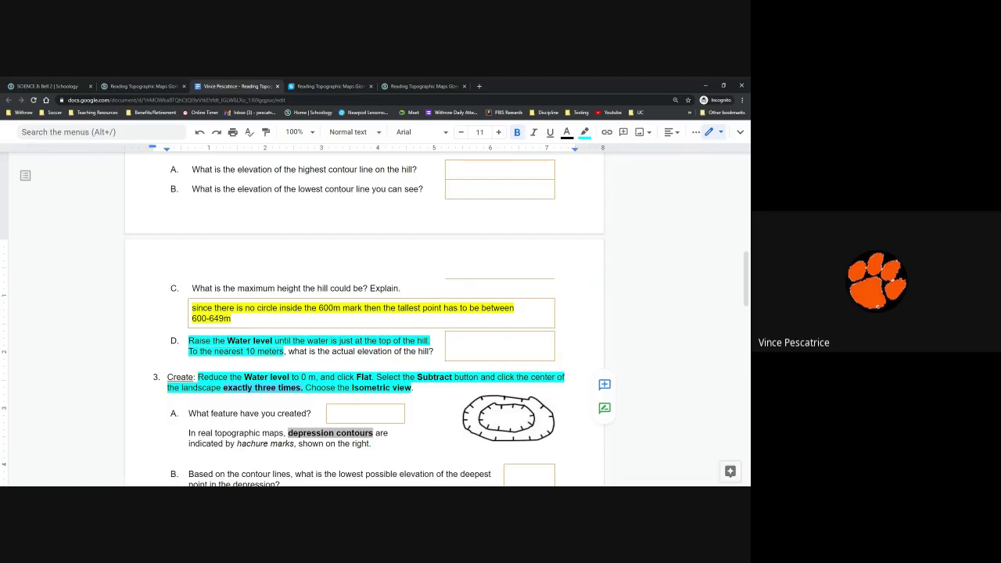
left_click(335, 86)
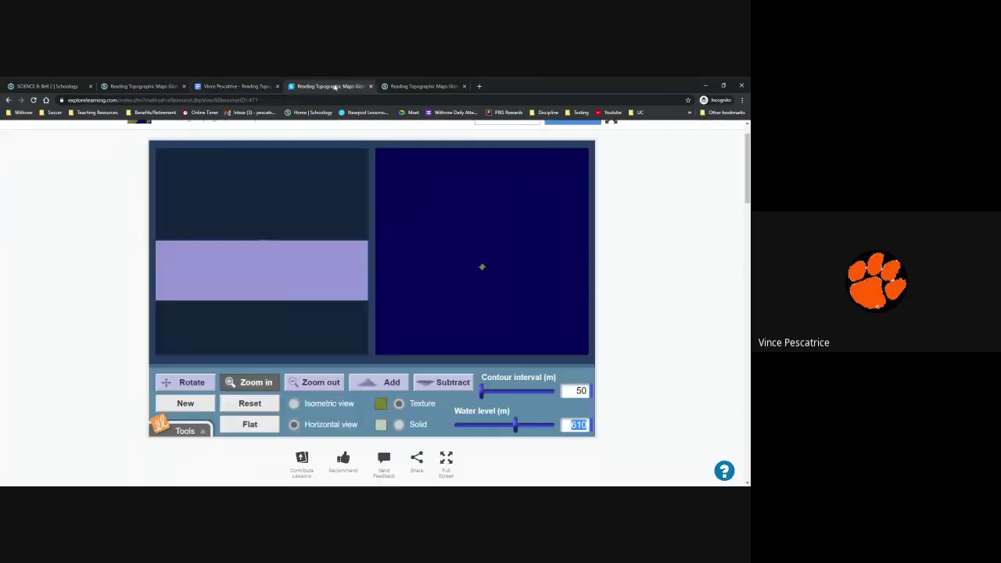
- Lower the simulation's water level to 0 m and flatten the landscape
left_click(454, 427)
left_click(455, 427)
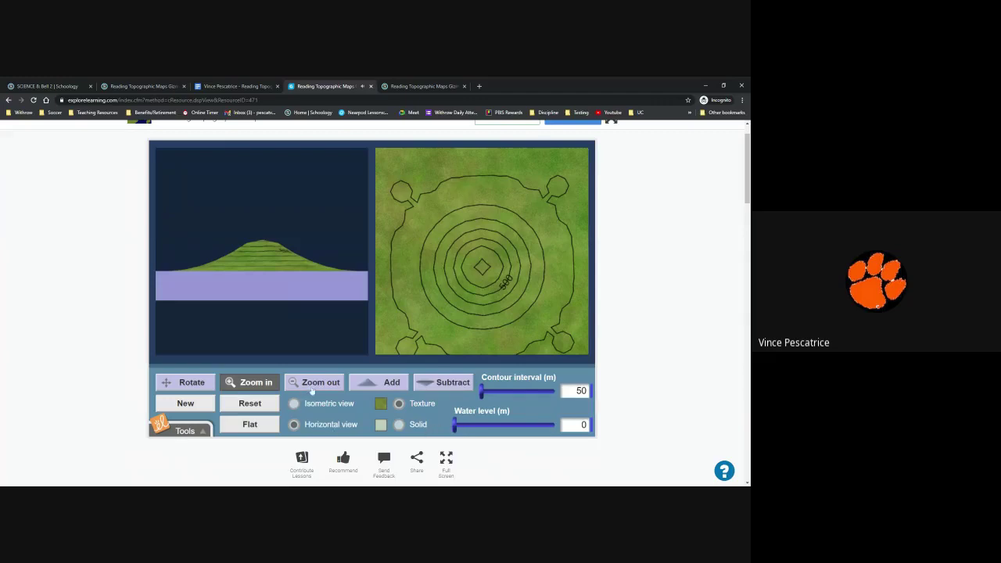
left_click(251, 425)
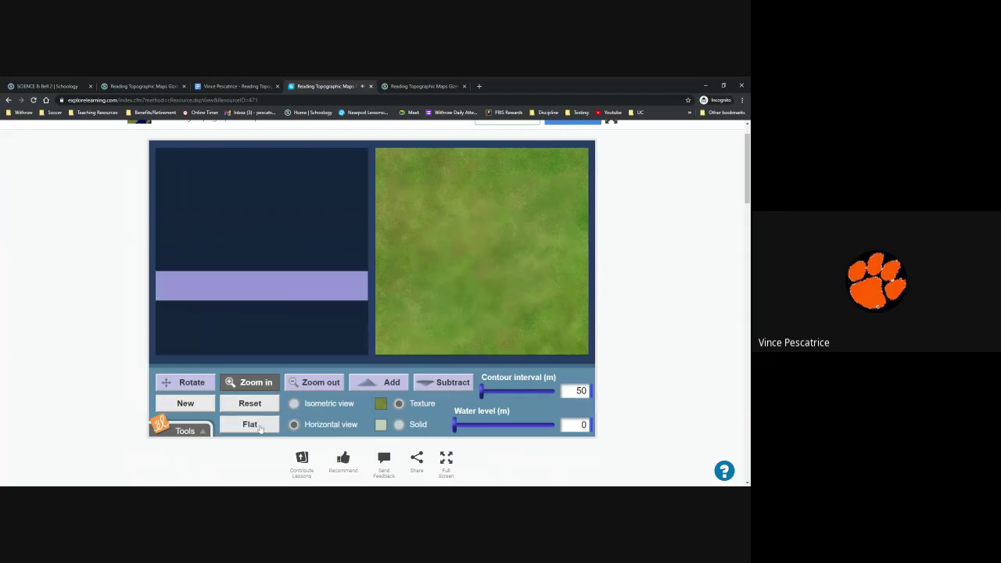
- Subtract from the center of the landscape exactly three times and show the depression in isometric view
left_click(446, 384)
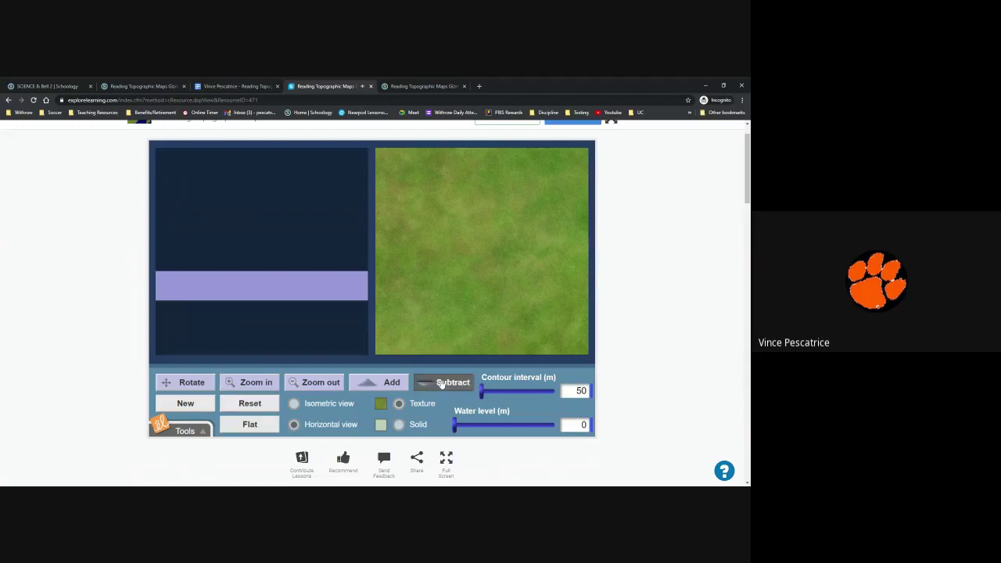
left_click(483, 254)
left_click(484, 254)
left_click(484, 253)
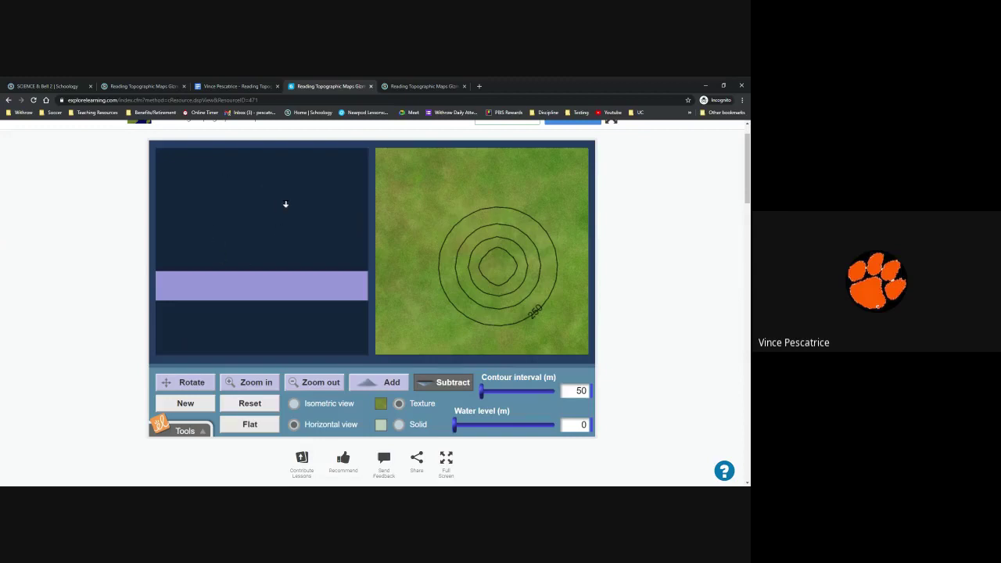
left_click(296, 407)
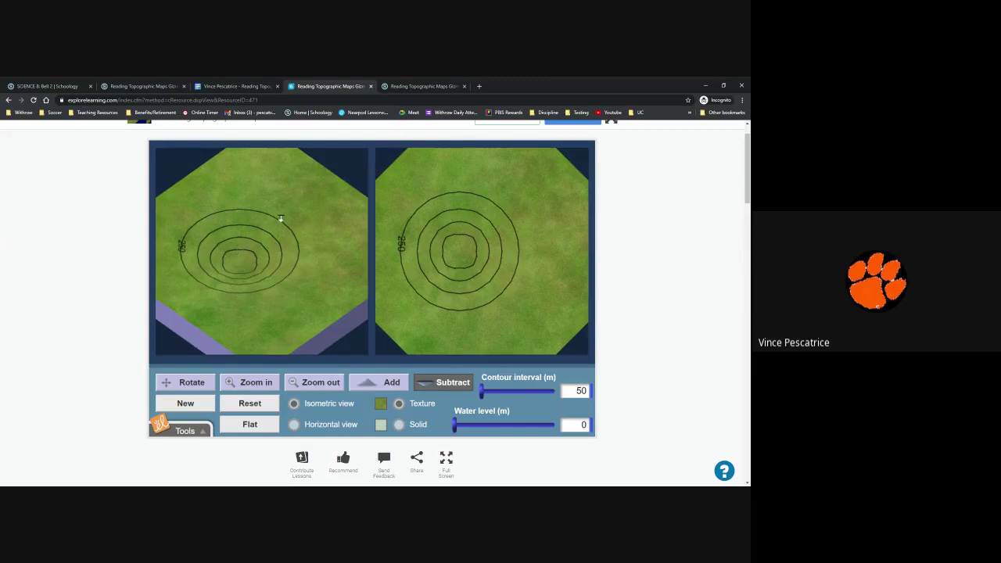
- Read worksheet questions 3A and 3B and examine the depression's contour lines to work out its lowest possible elevation
left_click(220, 85)
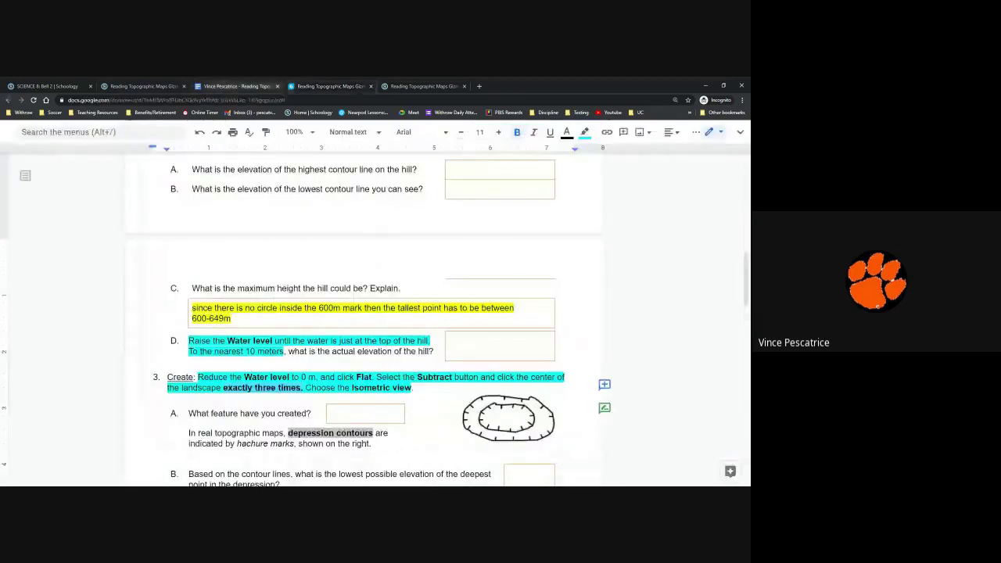
left_click(365, 413)
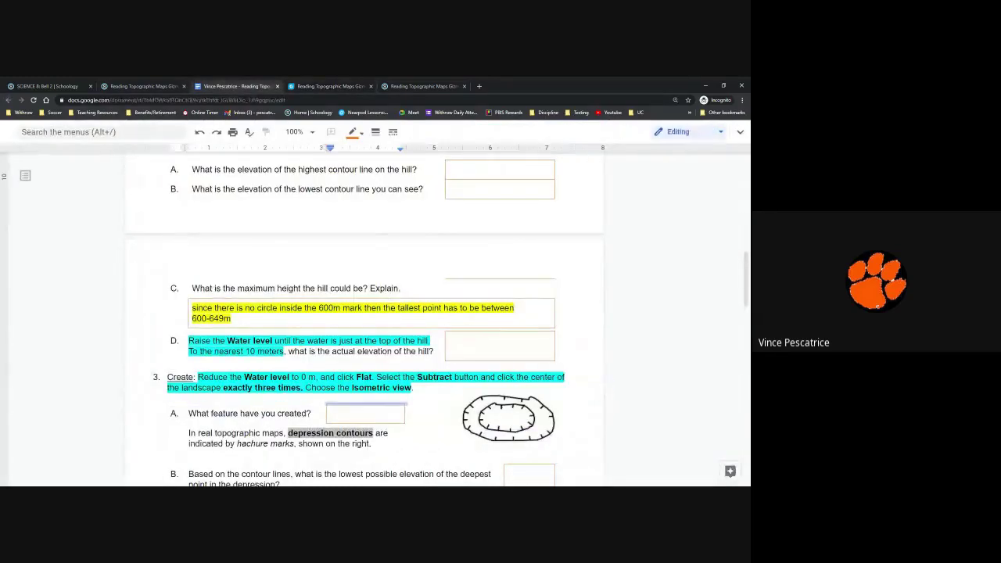
scroll(365, 321, "down", 3)
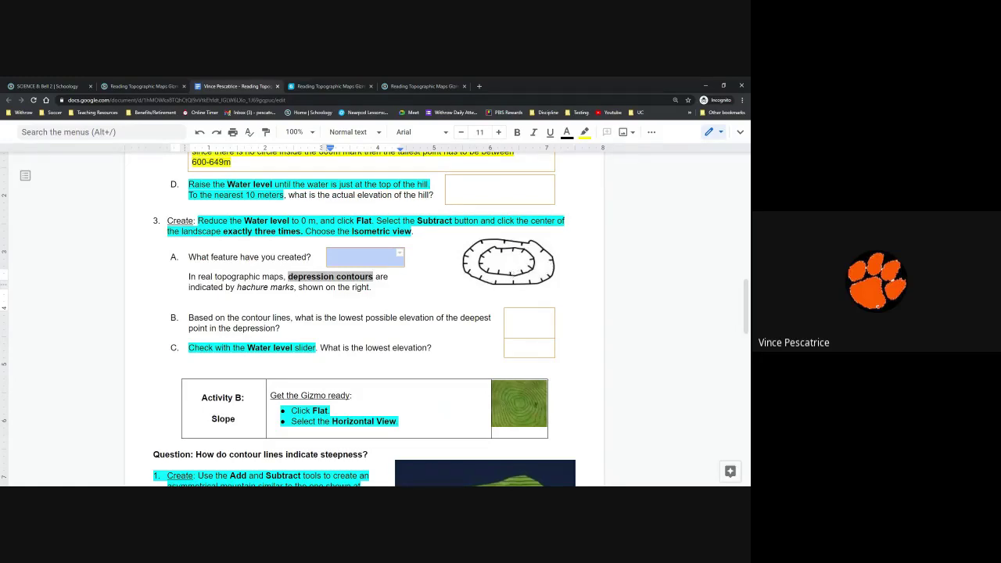
left_click_drag(188, 319, 498, 329)
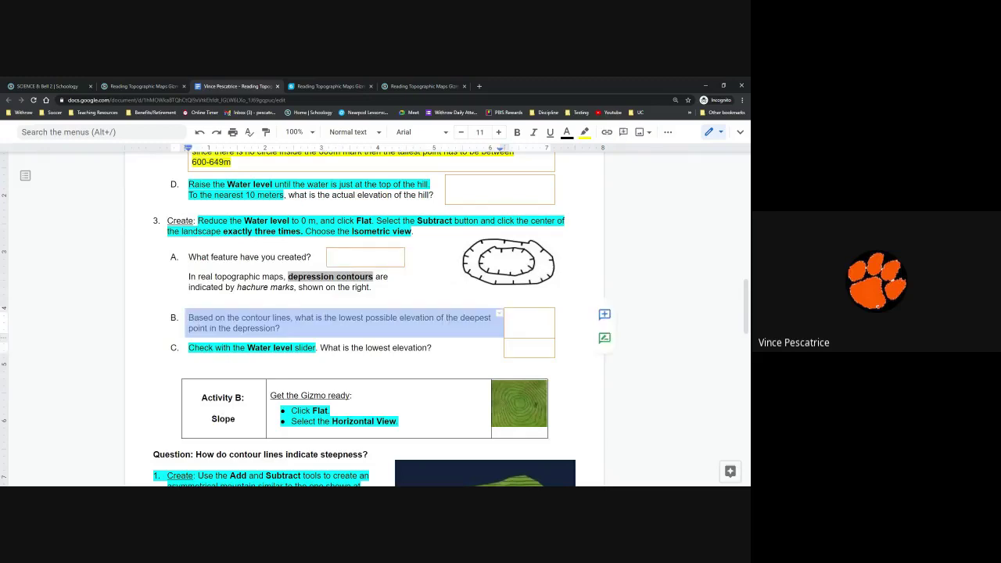
left_click(282, 329)
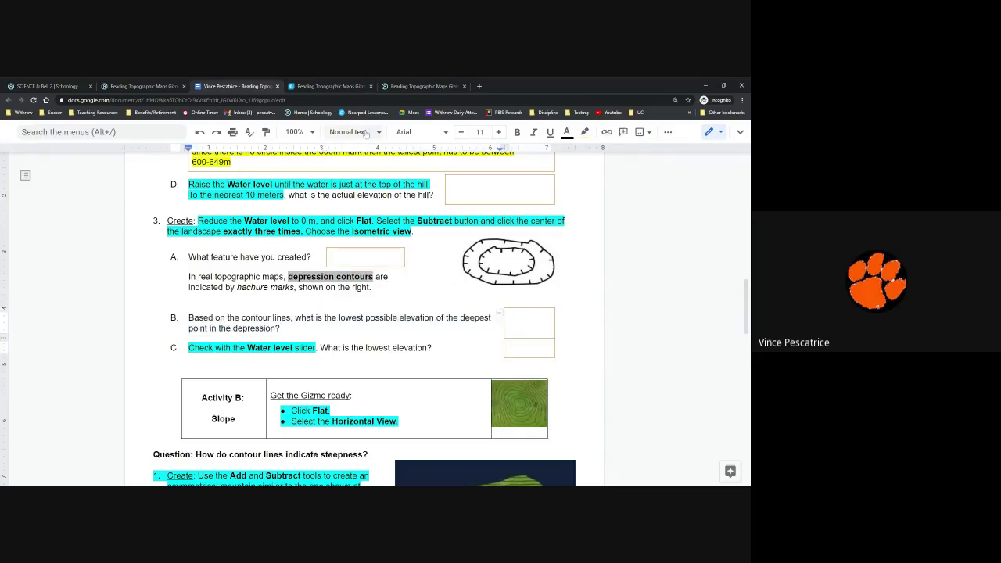
left_click(344, 87)
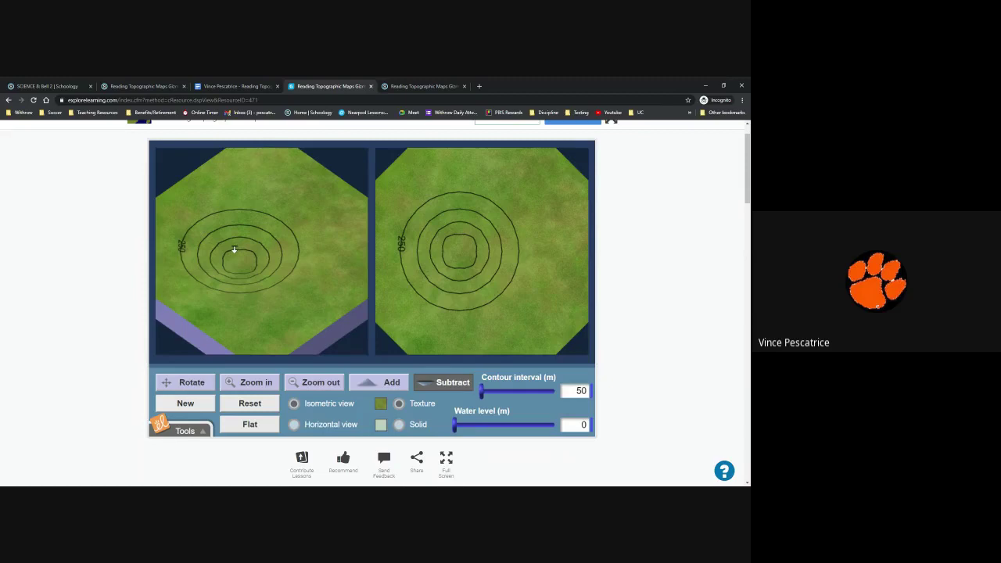
left_click(212, 87)
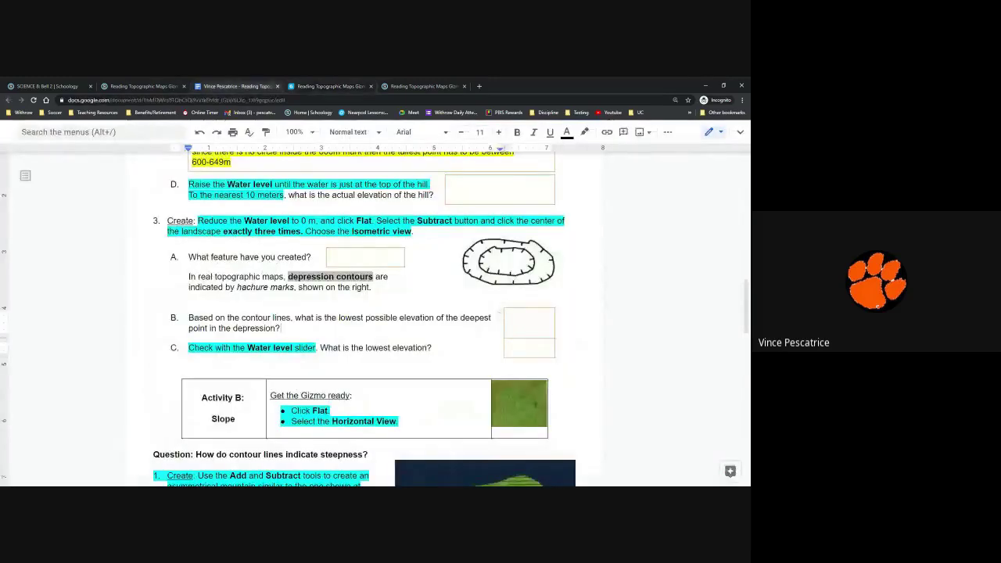
left_click(512, 317)
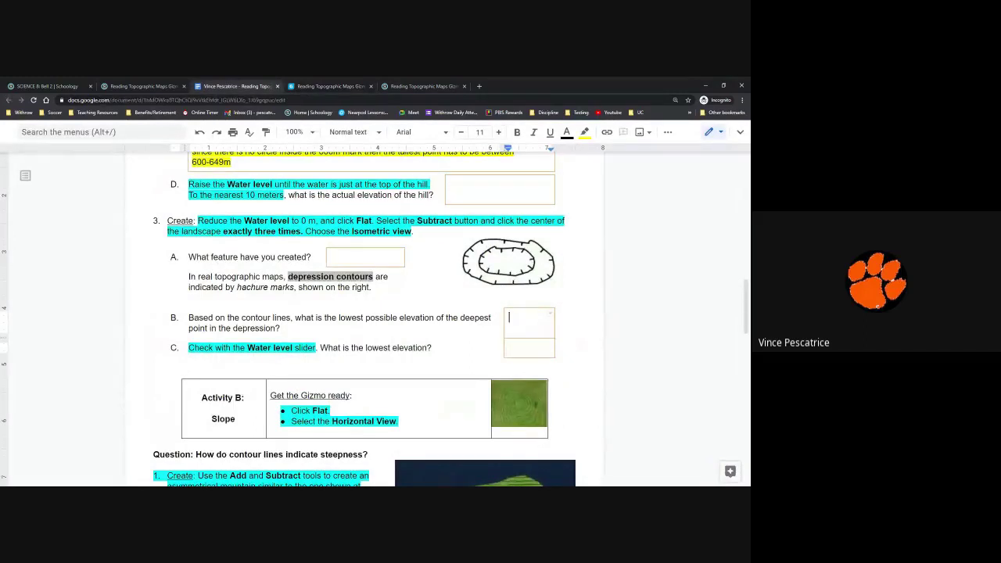
- Raise the water level to 60 m at the bottom of the depression and return to the worksheet's 3C answer box
left_click(291, 87)
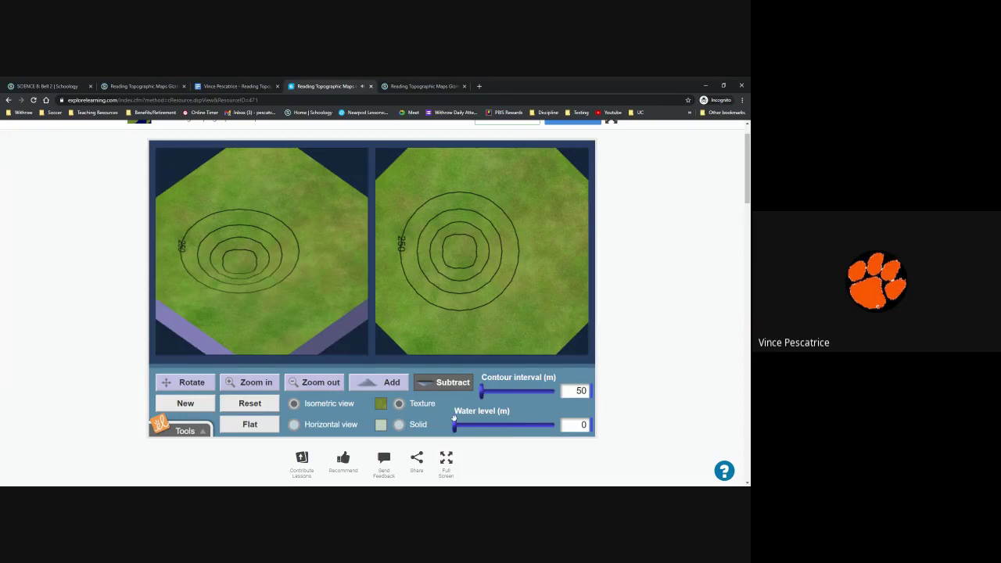
left_click_drag(455, 425, 460, 425)
key("ctrl+minus")
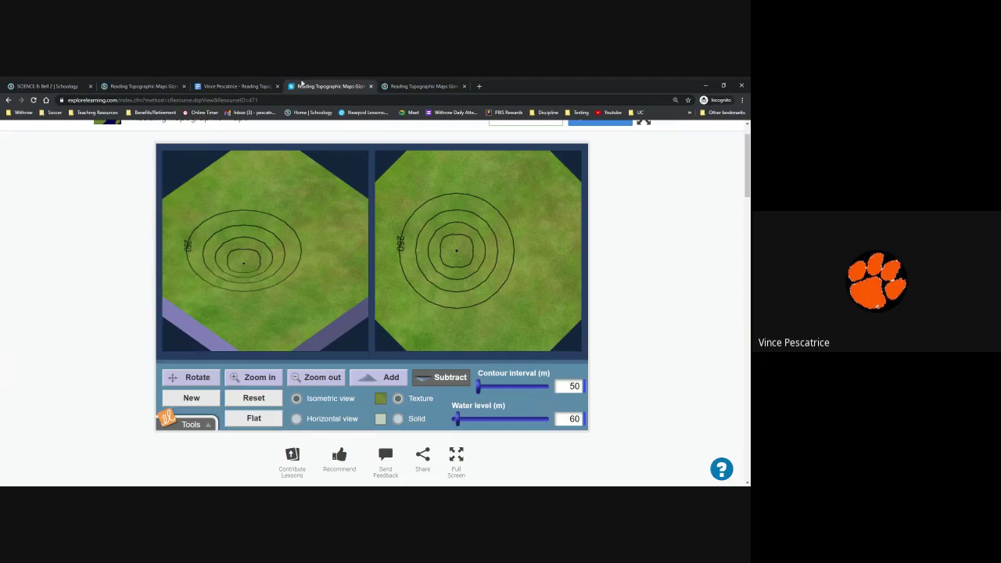
left_click(235, 86)
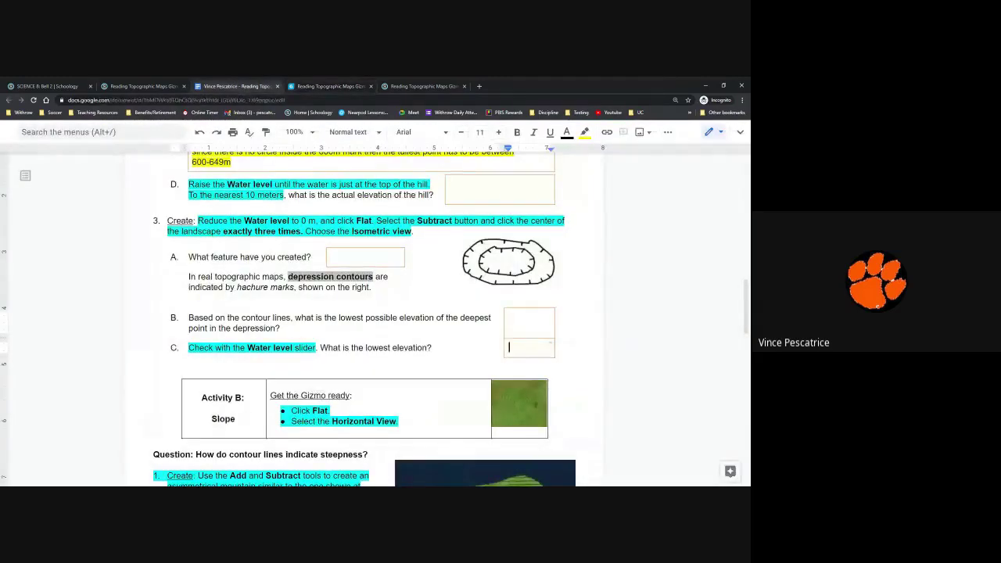
double_click(529, 348)
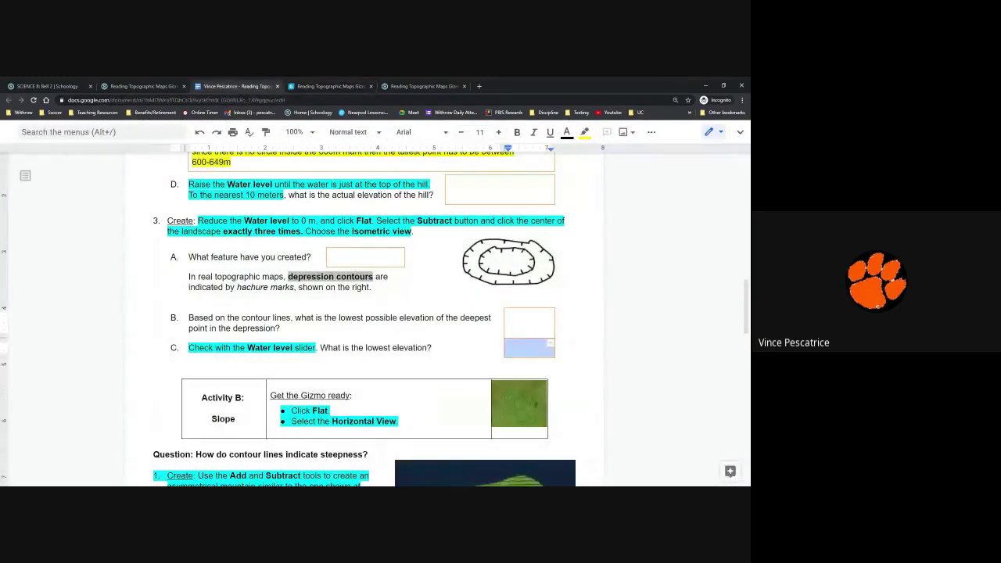
- Insert a blank line above Activity B's question 2 about the hiker to push it onto the next page
left_click(154, 373)
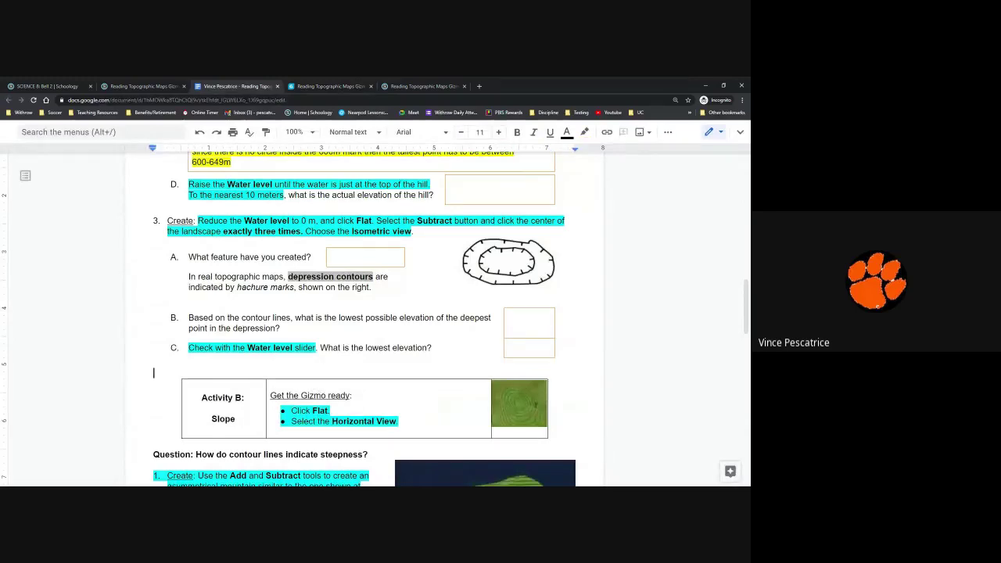
scroll(417, 377, "down", 3)
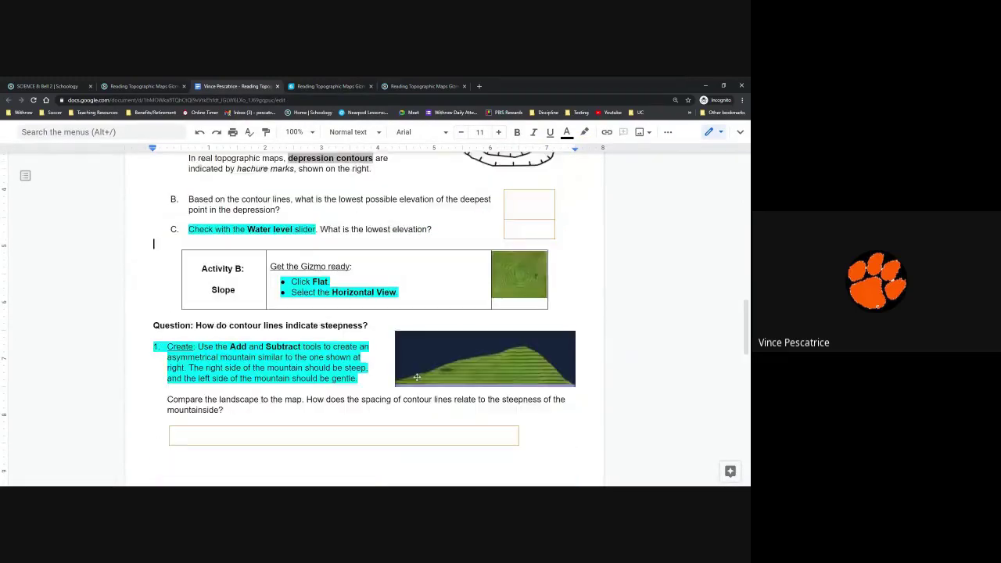
scroll(417, 377, "down", 5)
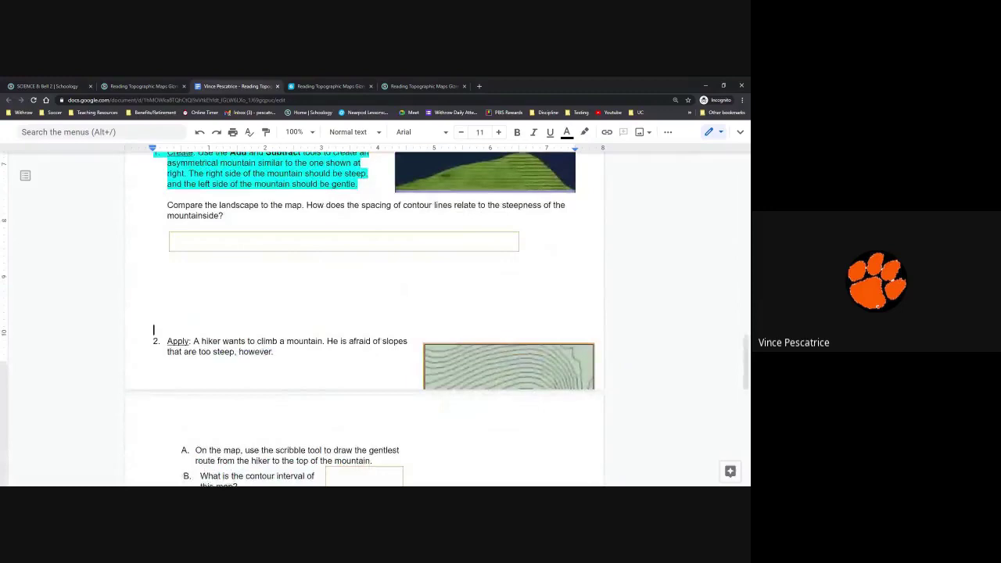
key("Return")
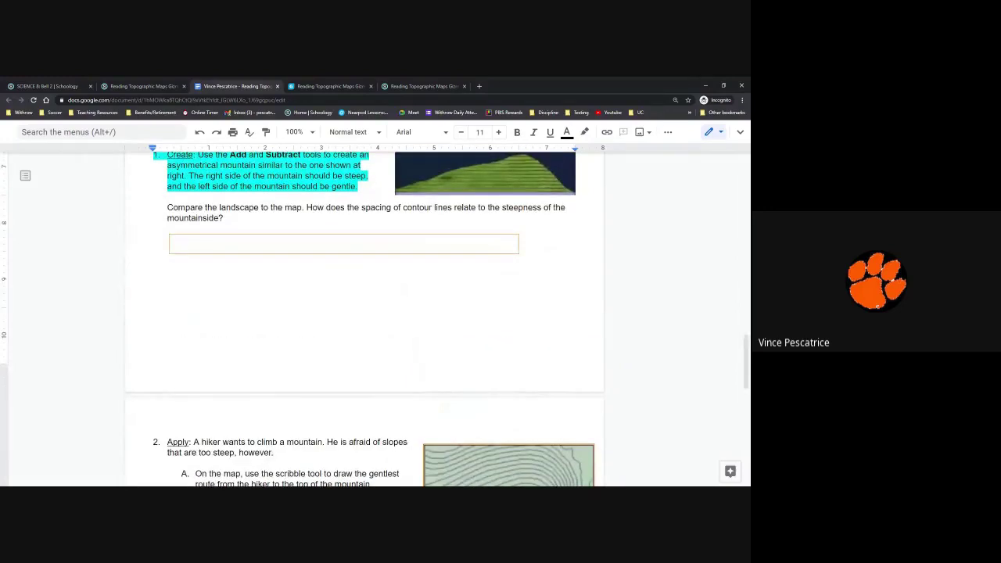
- Set up the simulation for Activity B with the water level at 0 m, a flat landscape and the horizontal view
scroll(365, 313, "up", 5)
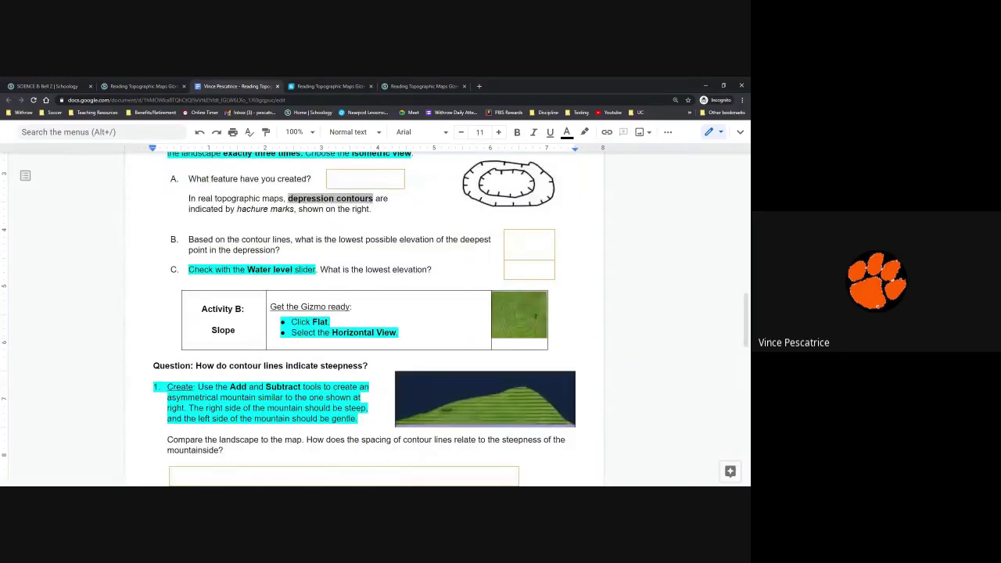
scroll(365, 313, "up", 3)
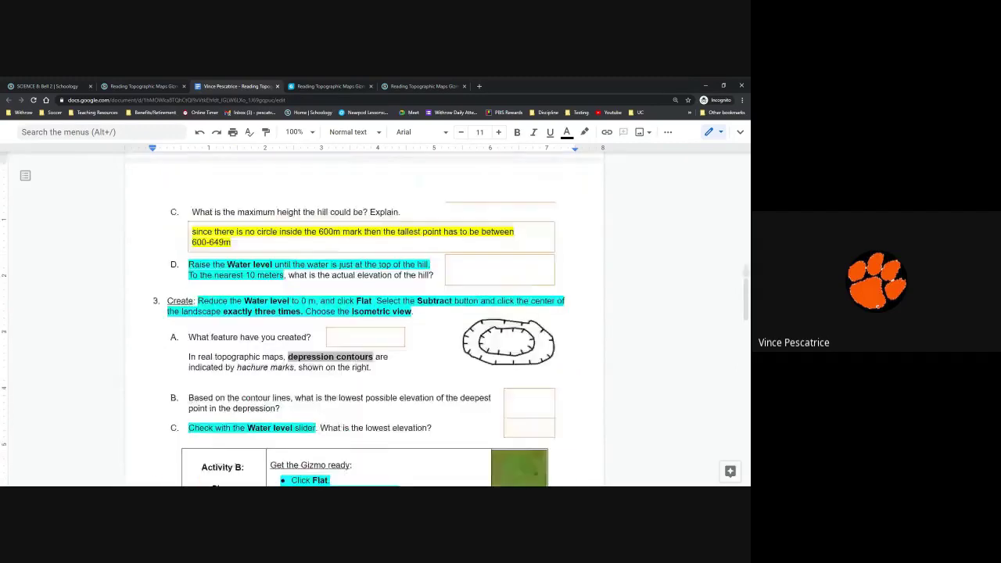
scroll(365, 313, "up", 7)
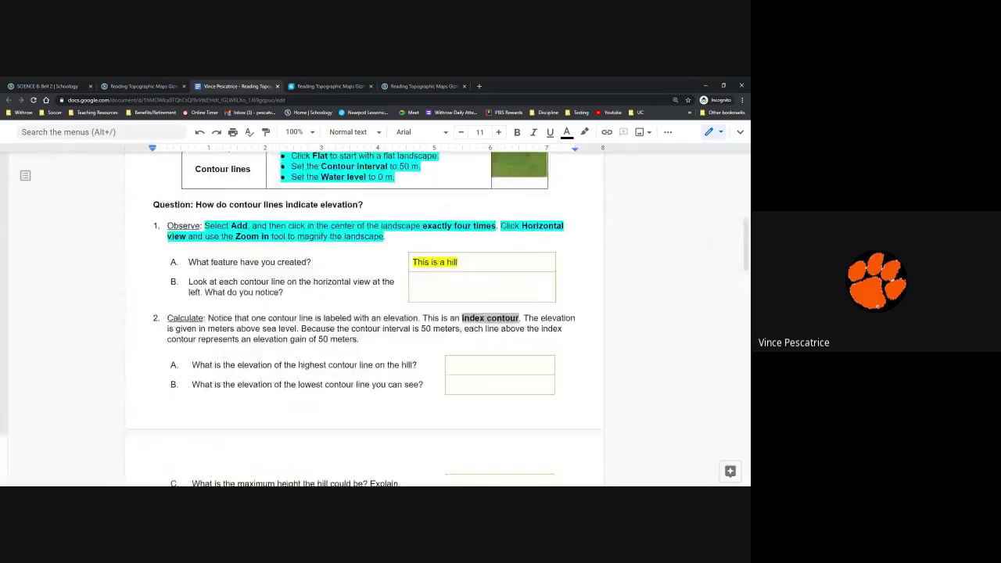
scroll(364, 313, "down", 10)
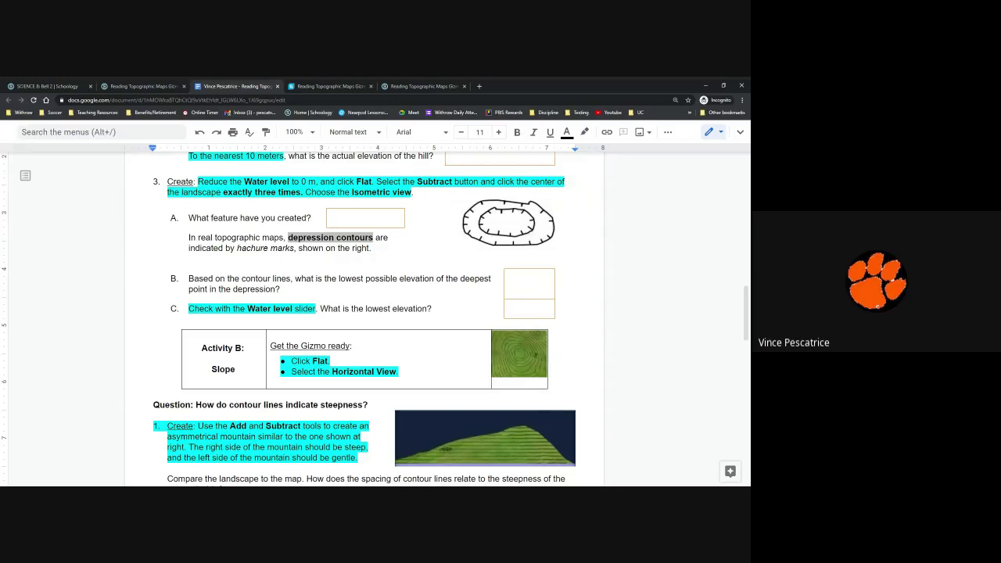
scroll(452, 320, "down", 1)
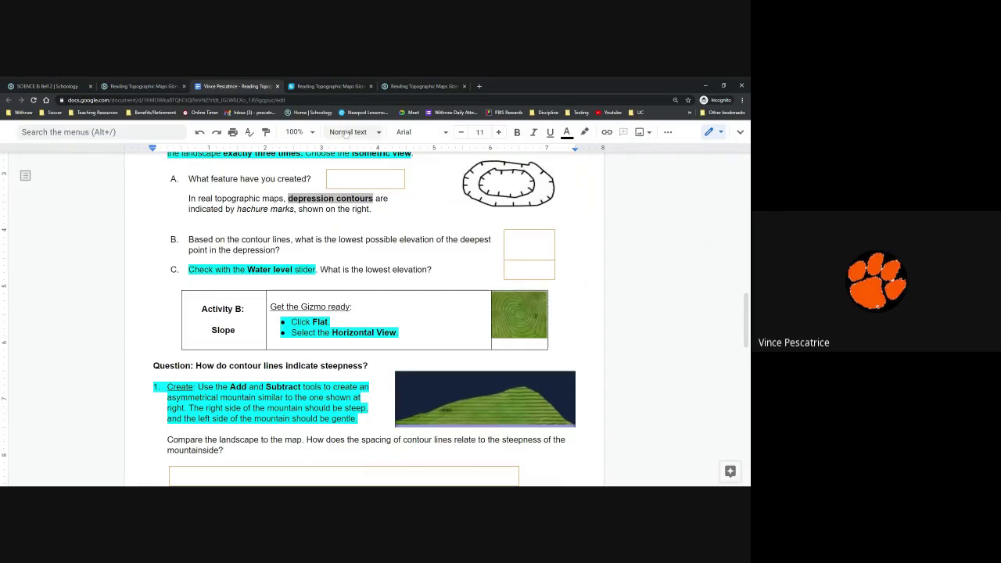
left_click(318, 83)
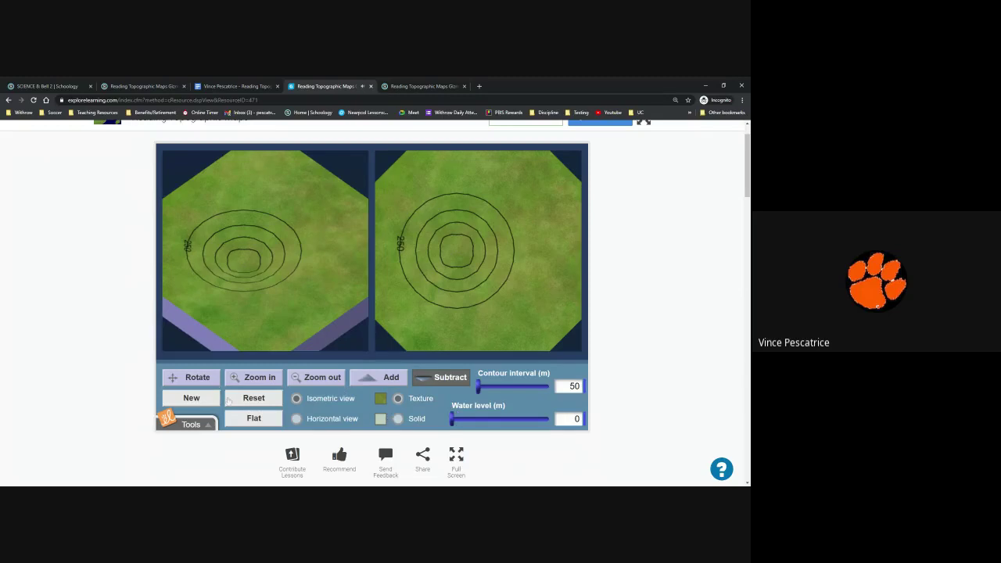
left_click(243, 419)
left_click(310, 422)
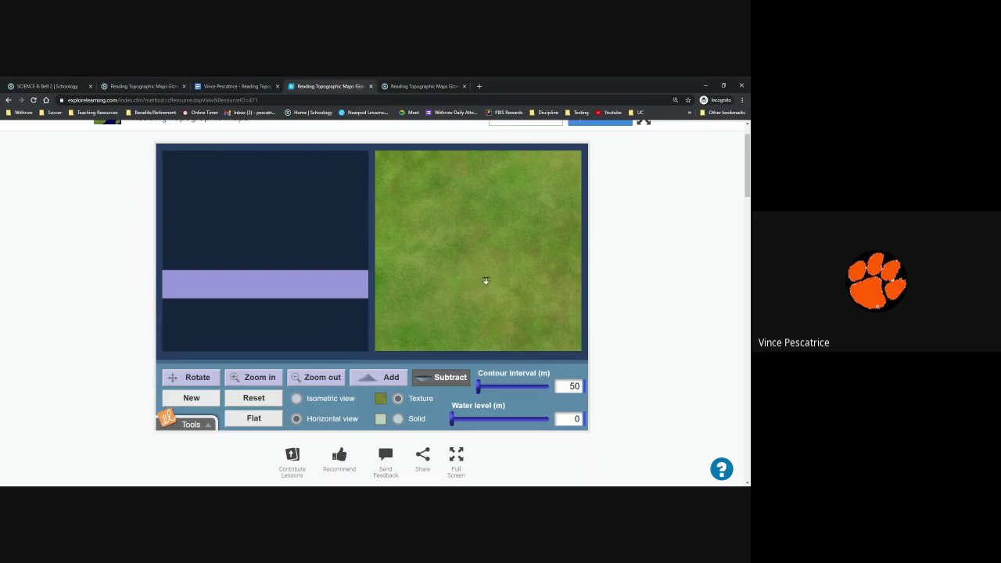
left_click_drag(476, 268, 474, 280)
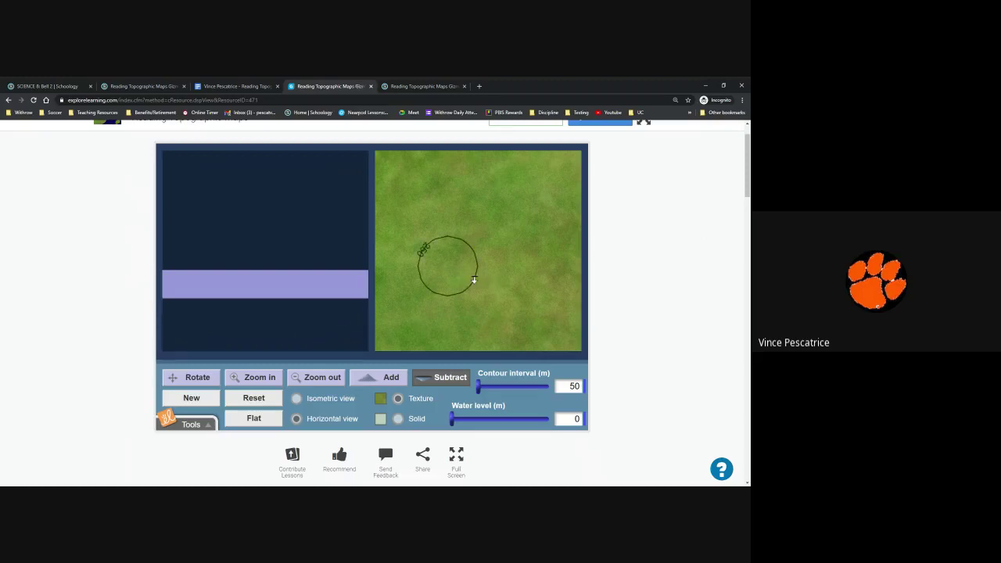
left_click(253, 417)
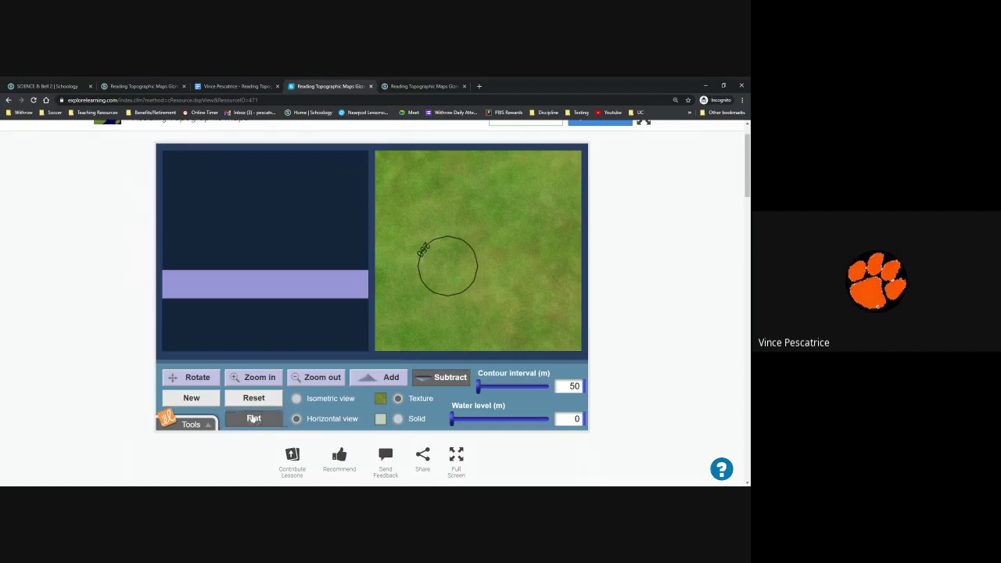
- Stretch the asymmetrical mountain picture beside Activity B's question 1 downward to make it taller
left_click(238, 87)
scroll(365, 313, "down", 1)
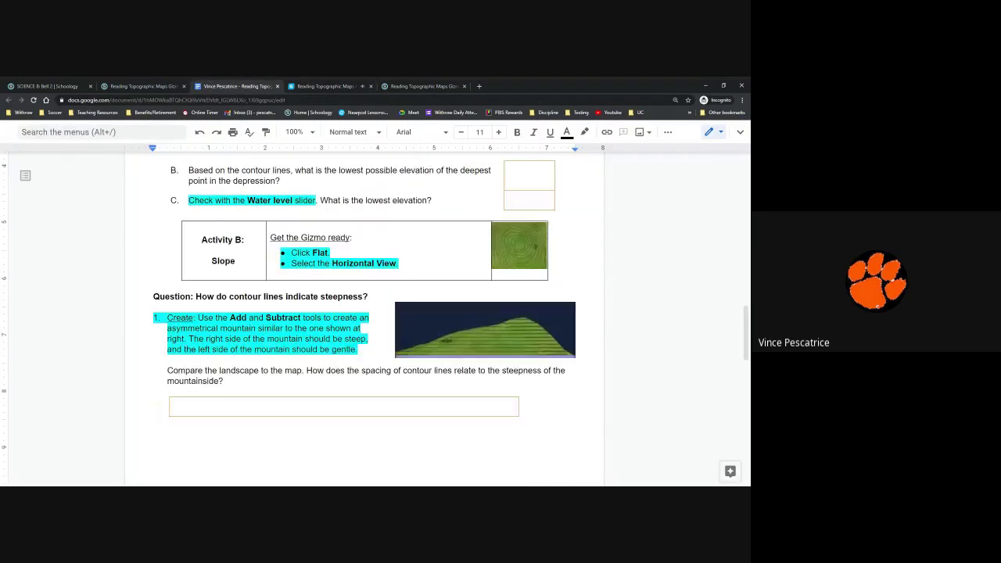
scroll(364, 313, "down", 1)
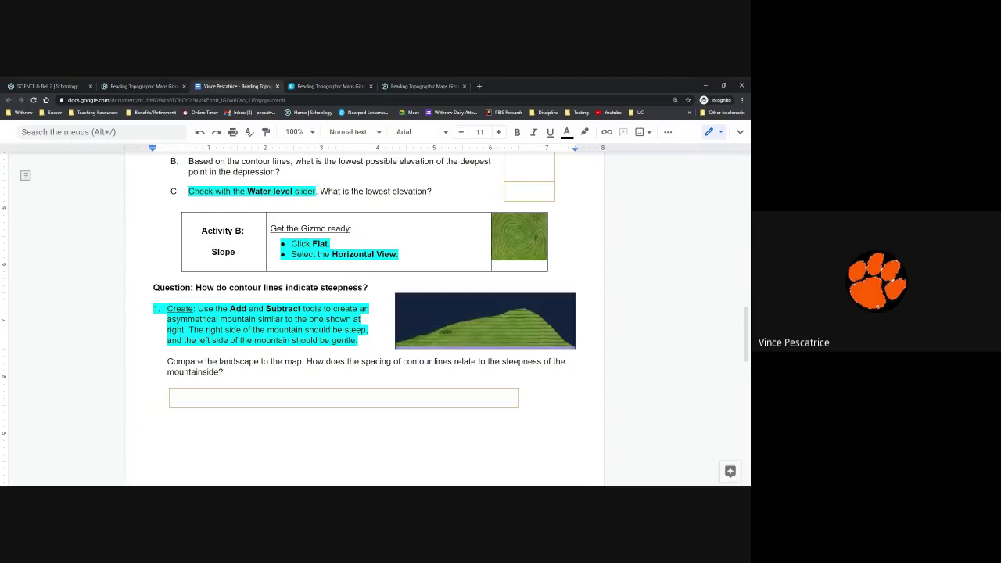
left_click(487, 322)
left_click_drag(483, 373, 483, 374)
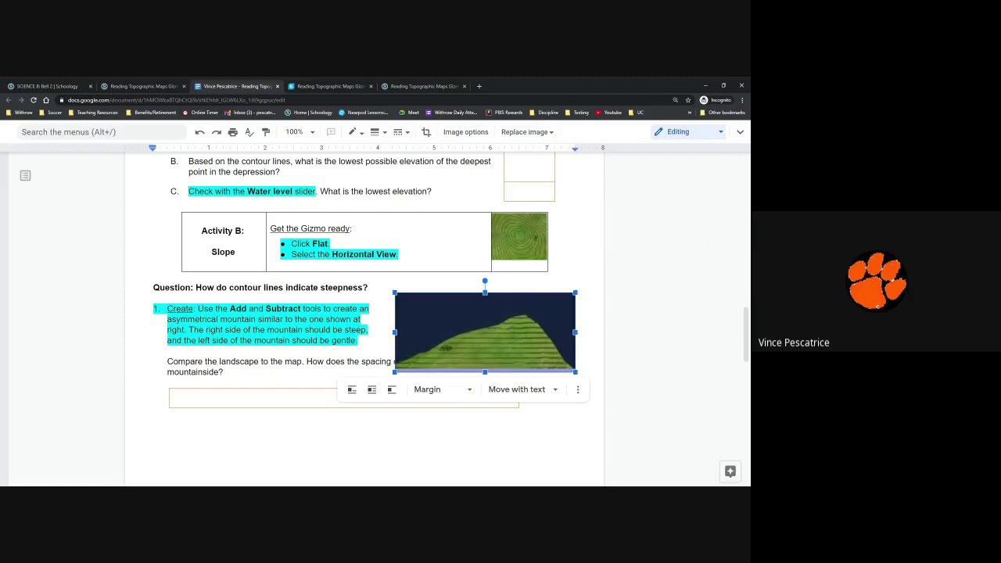
scroll(364, 317, "up", 3)
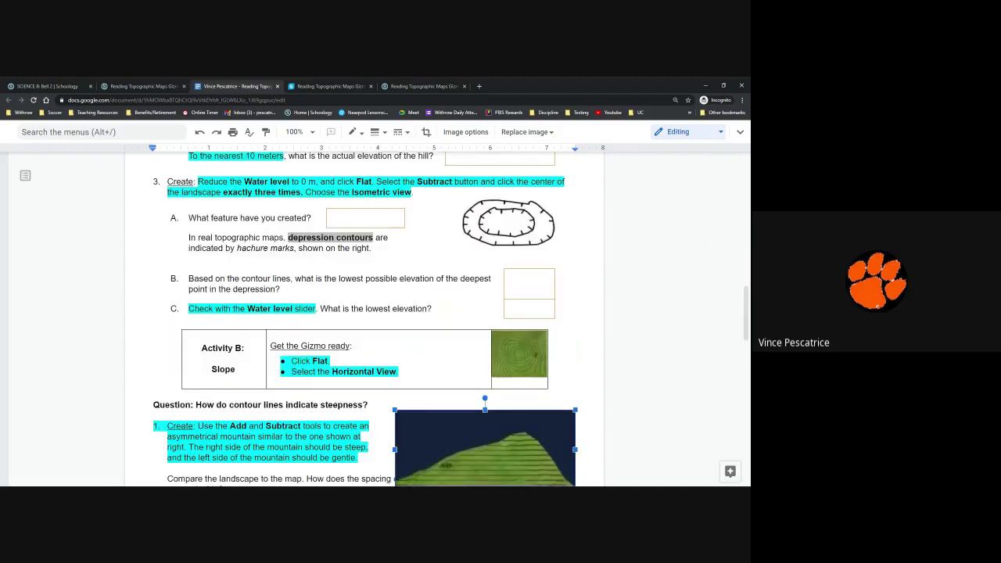
scroll(363, 317, "down", 3)
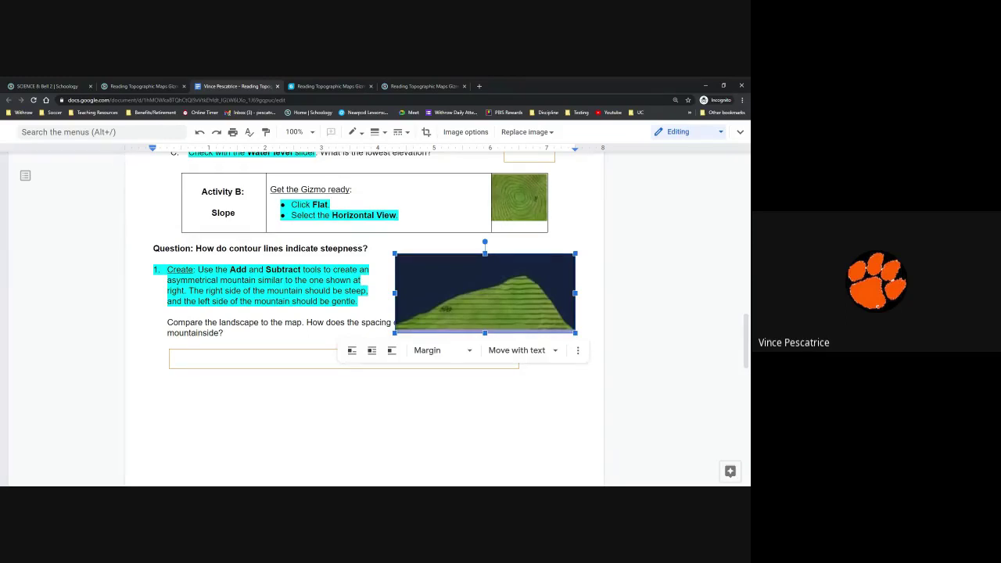
- Nudge the mountain picture beside Activity B's question 1 up and right, and insert blank lines above the "Compare the landscape" paragraph
scroll(415, 281, "down", 1)
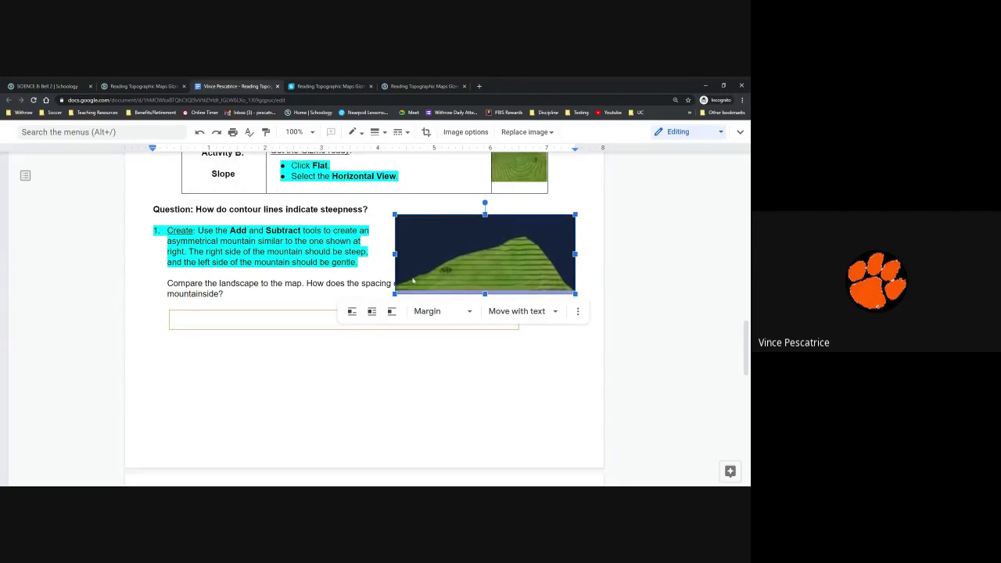
left_click_drag(445, 267, 453, 257)
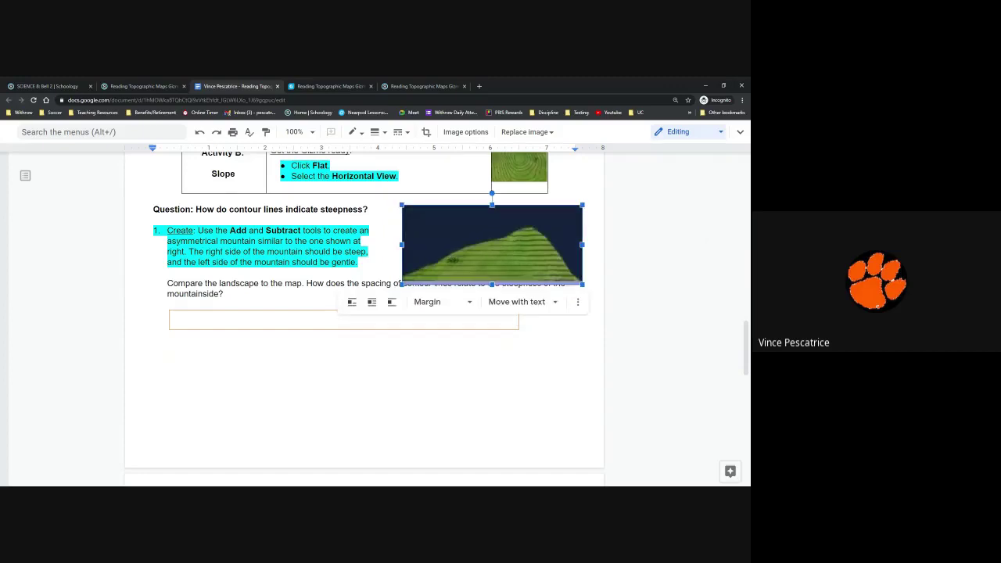
left_click(167, 284)
key("Return")
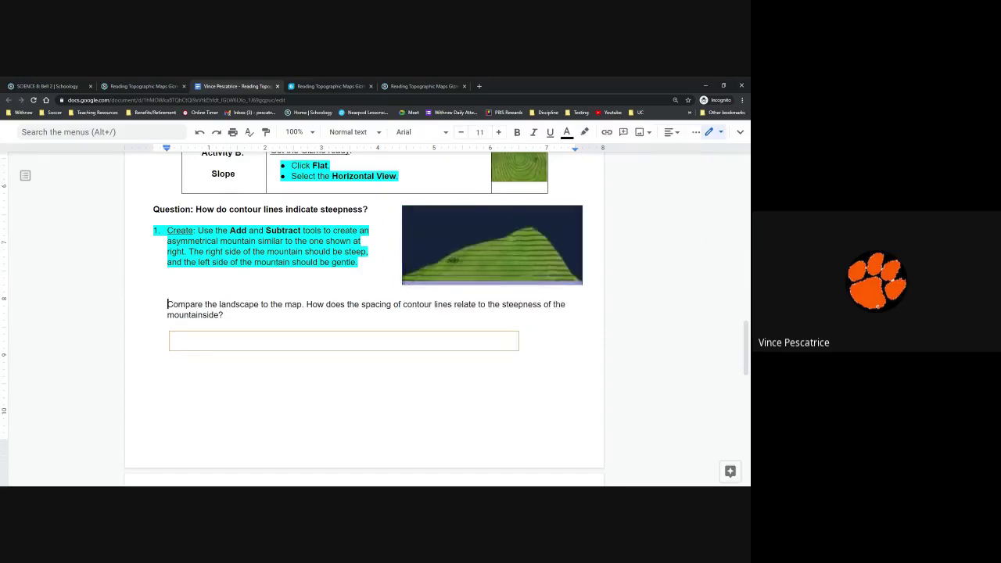
key("Return")
- Enlarge the mountain picture beside Activity B's question 1 from its lower-left corner to fill the freed space, and deselect it
scroll(479, 292, "up", 1)
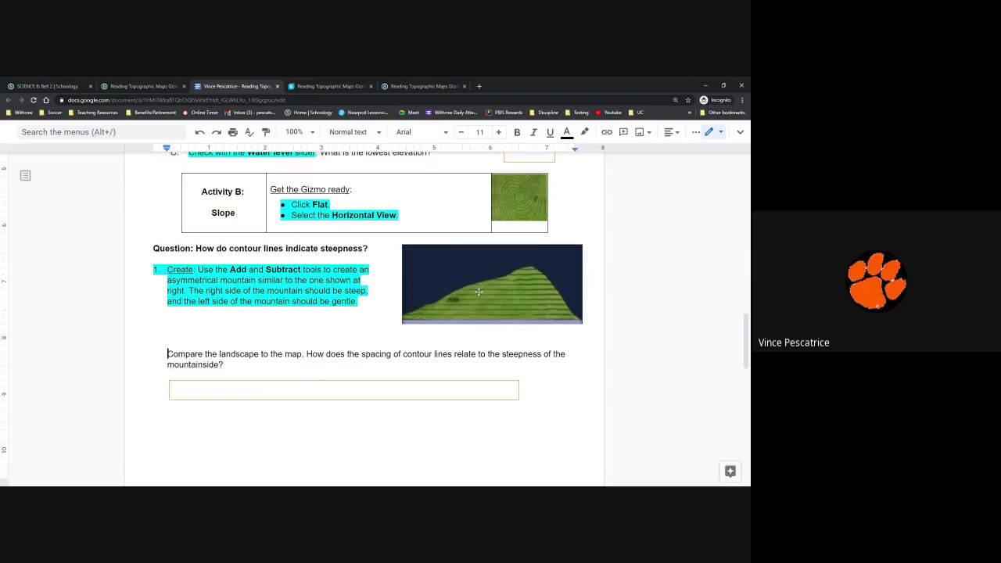
left_click(479, 292)
left_click_drag(402, 323, 379, 338)
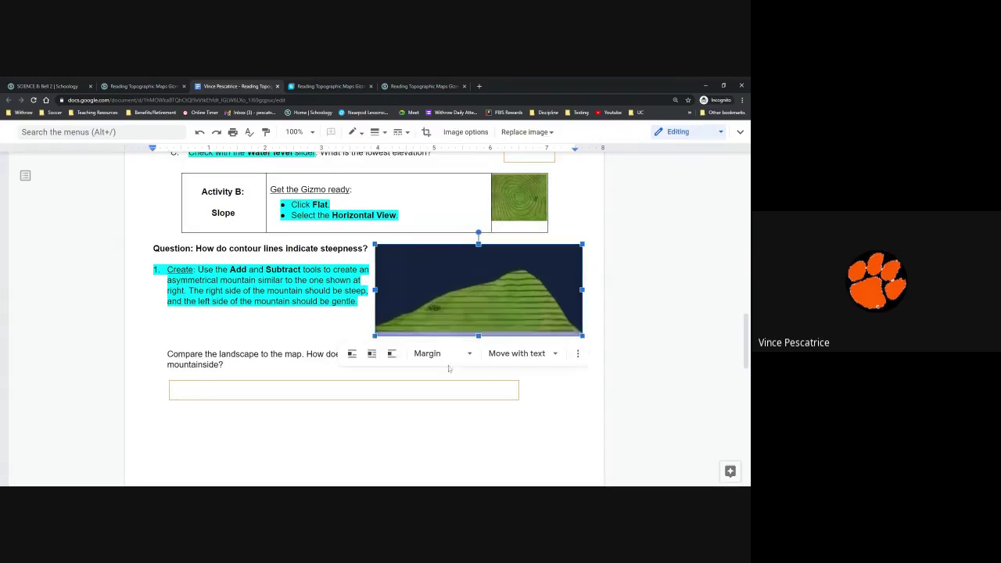
left_click(449, 369)
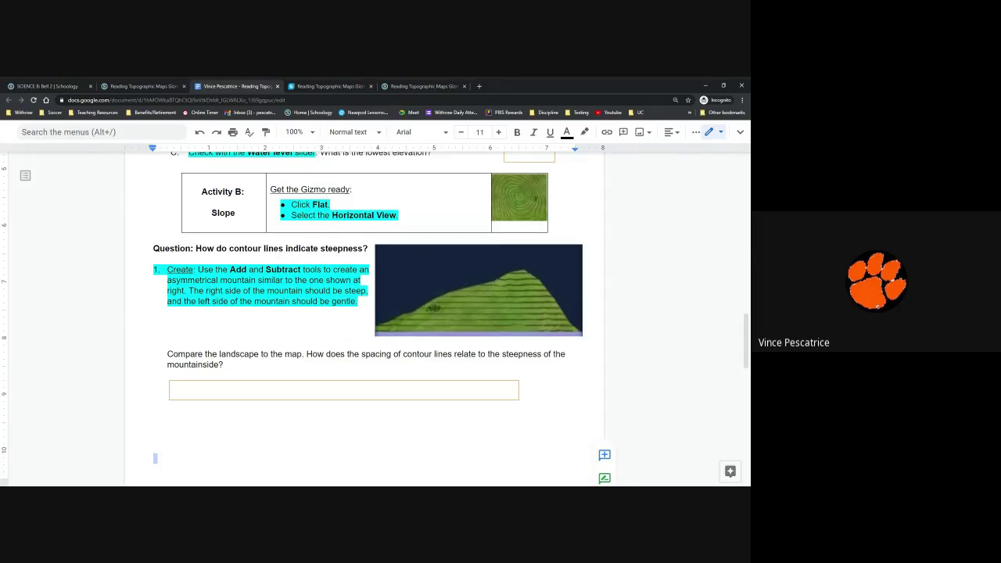
- In the Gizmo, try building an asymmetrical mountain with Add, raising a diagonal ridge and a tall peak at the map's upper right
left_click(335, 88)
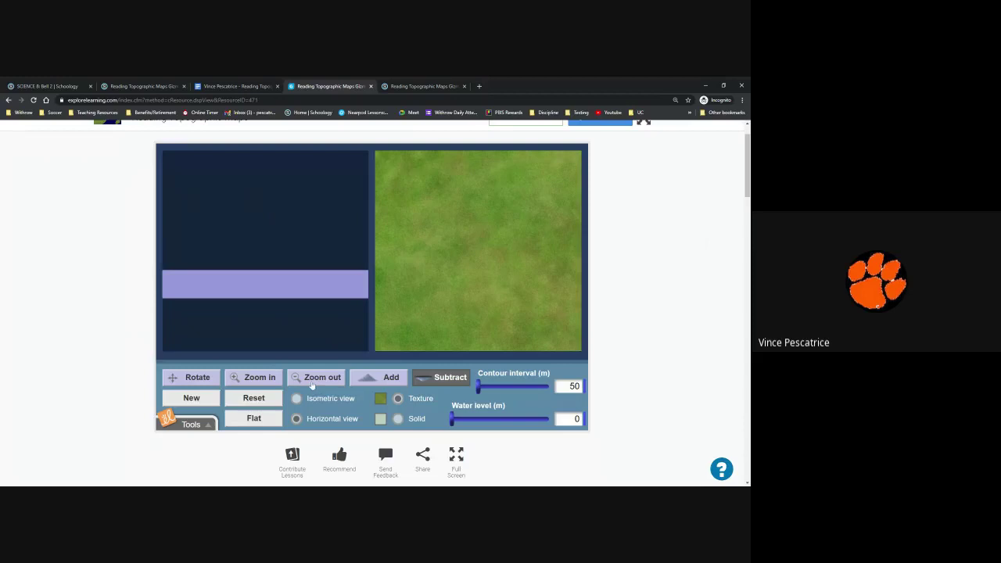
left_click(384, 379)
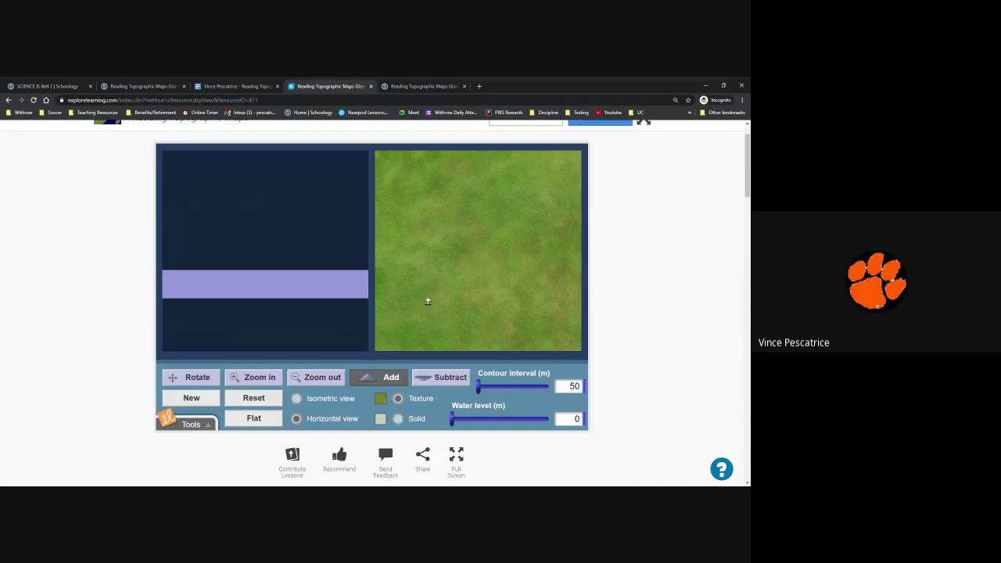
left_click_drag(428, 303, 529, 192)
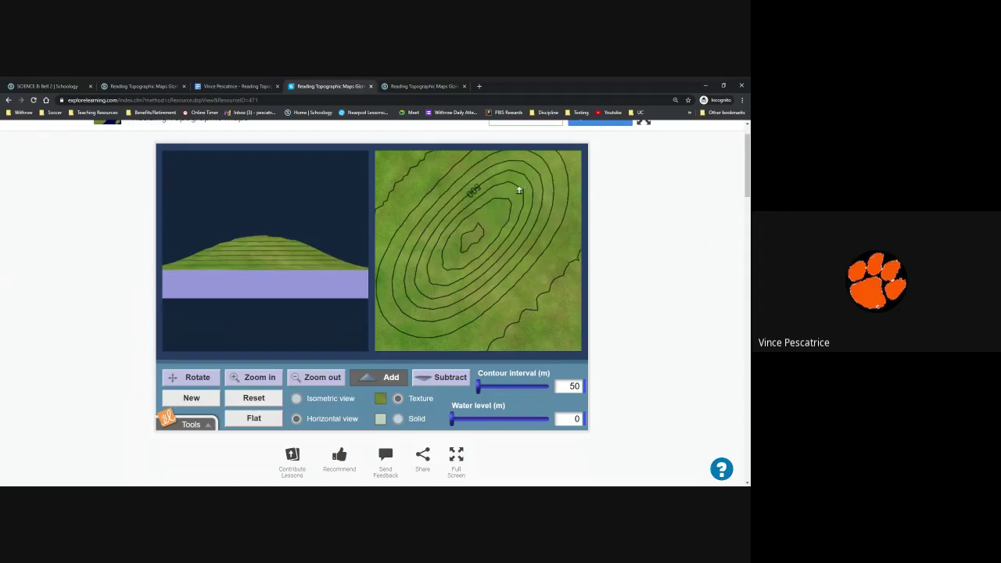
mouse_move(518, 191)
left_mouse_down()
mouse_move(517, 168)
mouse_move(490, 201)
mouse_move(542, 148)
left_mouse_up()
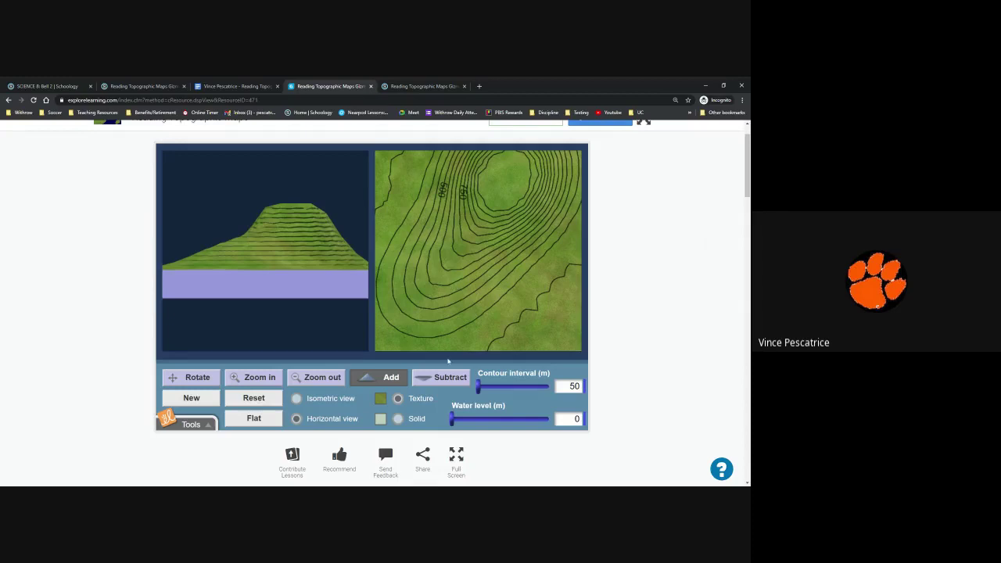
- Try to make the mountain's left side gentler with Subtract, lowering the terrain from the peak toward the map's lower-left corner
left_click(429, 382)
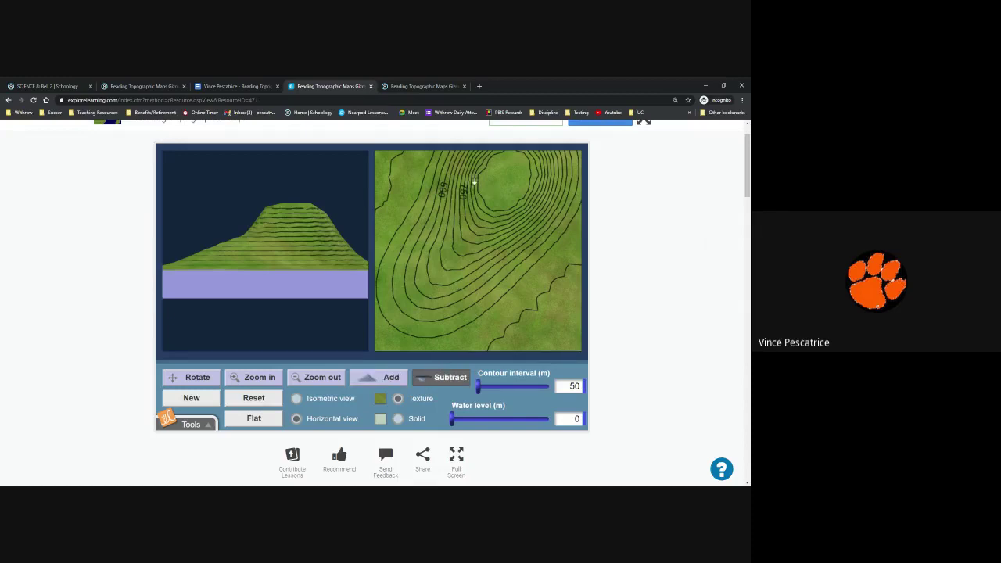
left_click(495, 202)
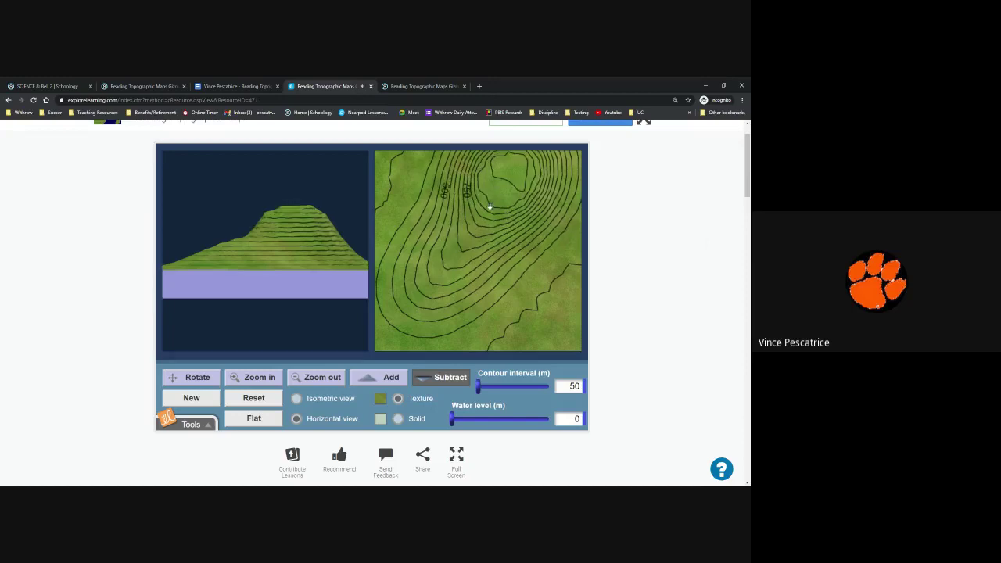
left_click(487, 210)
left_click(442, 270)
left_click(425, 291)
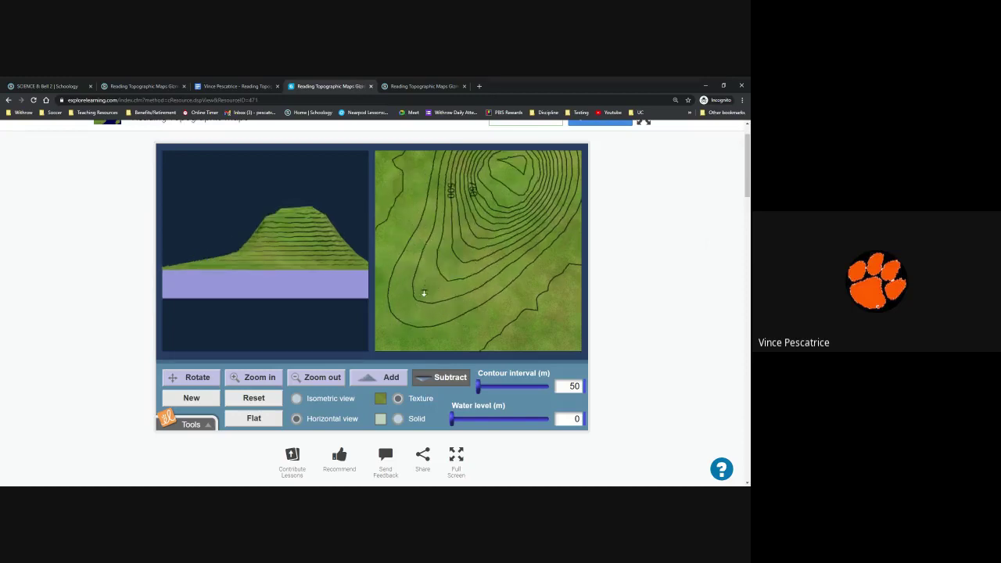
left_click(417, 301)
left_click(412, 307)
left_click(412, 308)
left_click(406, 312)
left_click(395, 327)
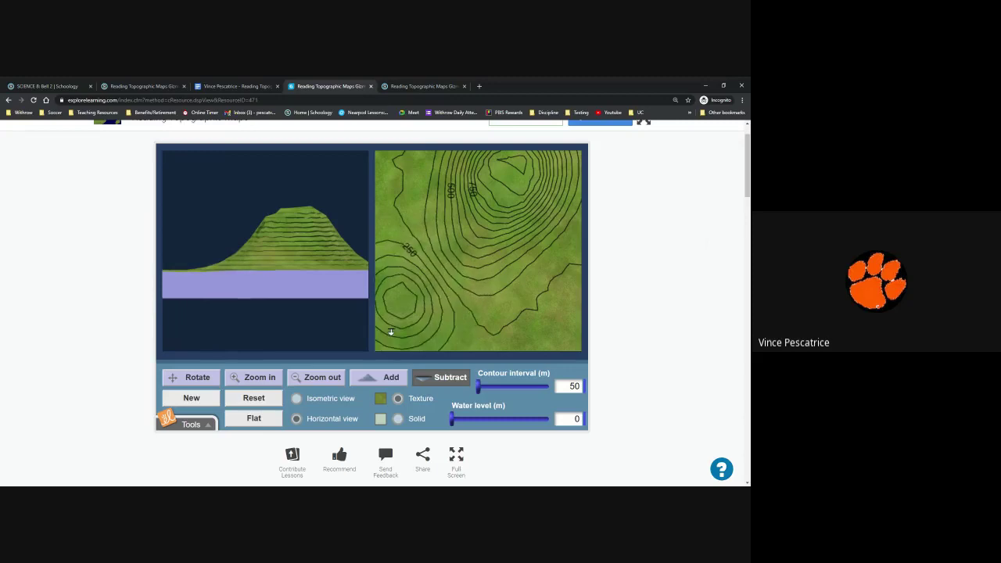
left_click(390, 333)
left_click(386, 336)
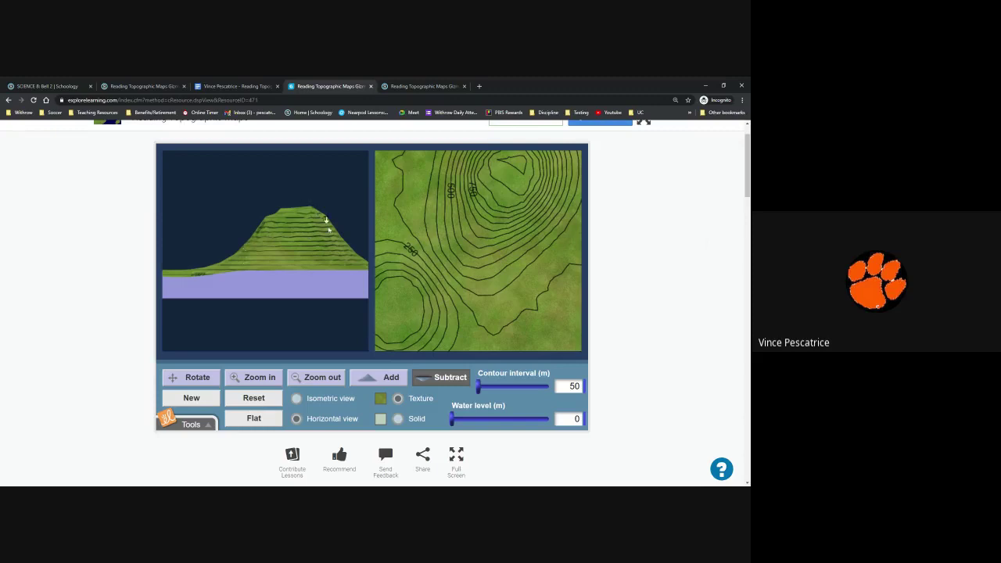
- Flatten the landscape and try the mountain again with Add, placing single raises diagonally toward the upper right and heightening the peak
left_click(268, 419)
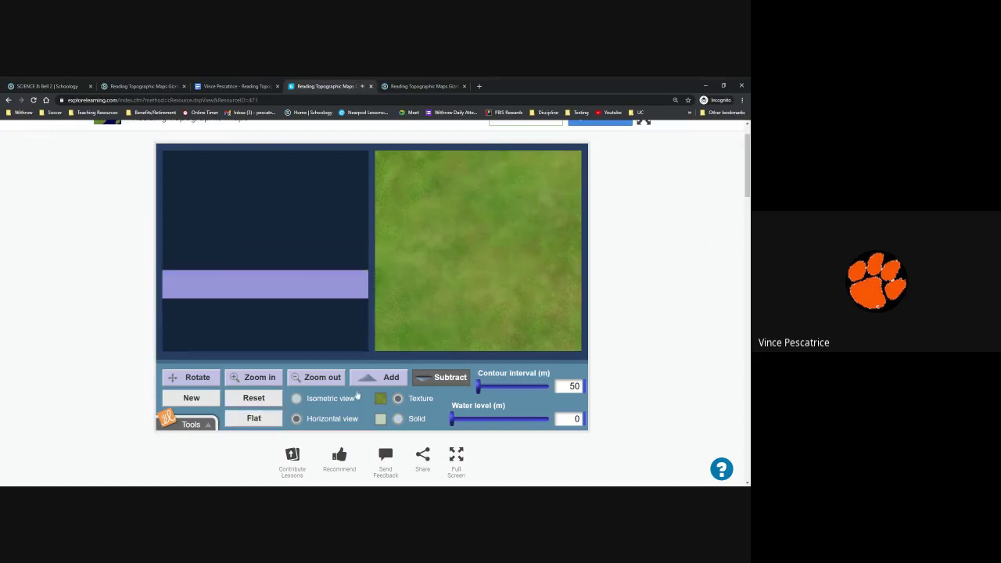
left_click(401, 377)
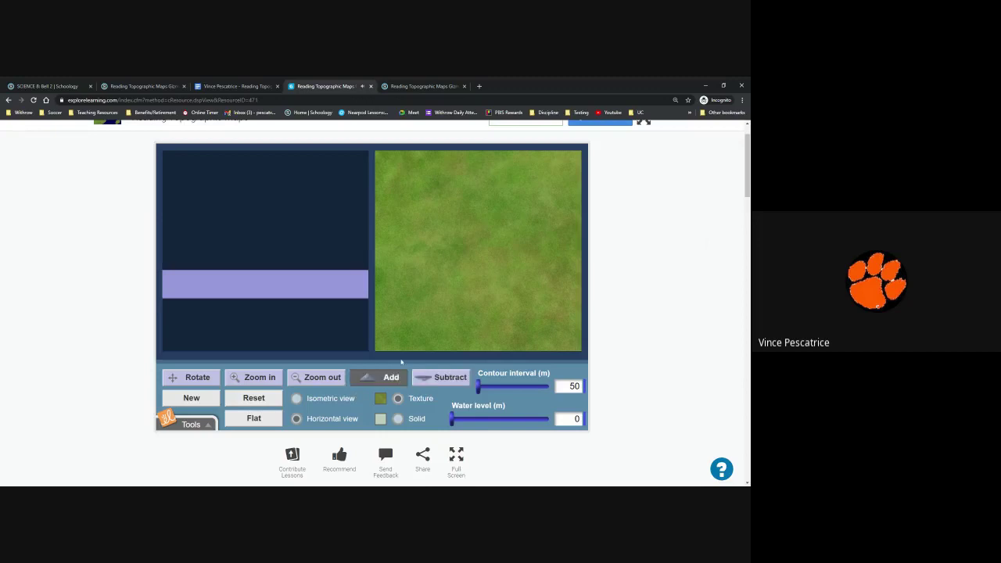
left_click(413, 316)
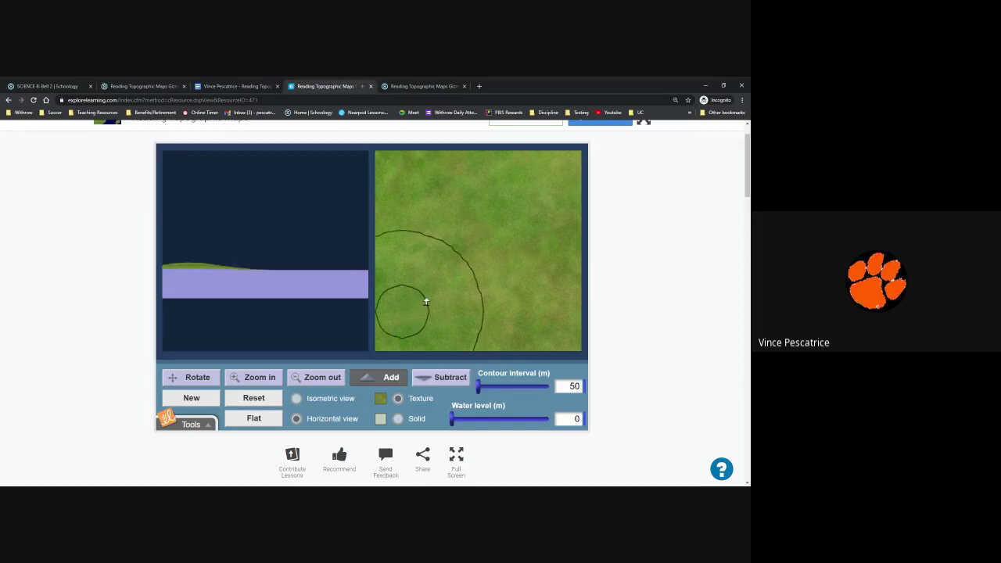
left_click(429, 295)
left_click(445, 280)
left_click(458, 259)
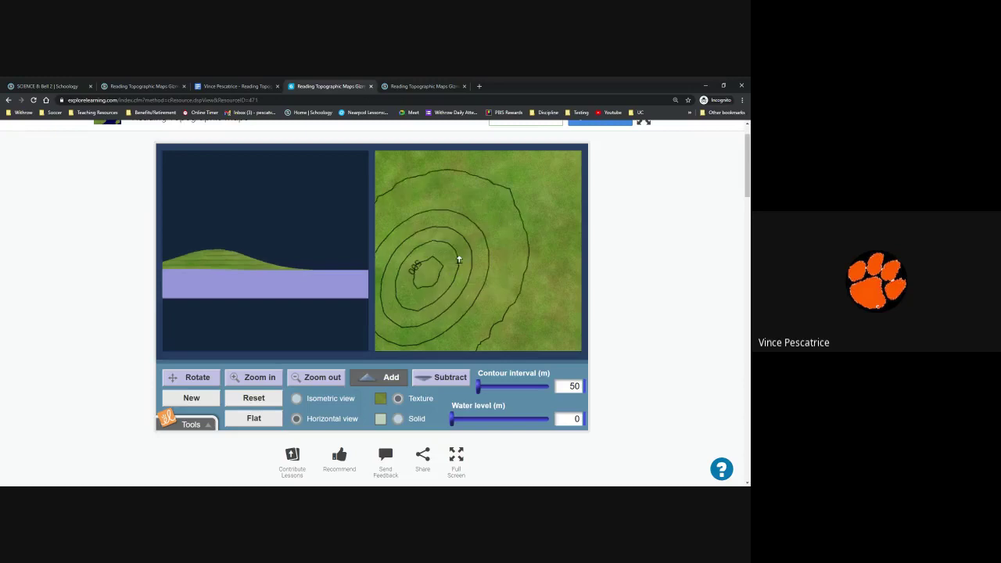
left_click(469, 244)
left_click(476, 237)
left_click(489, 227)
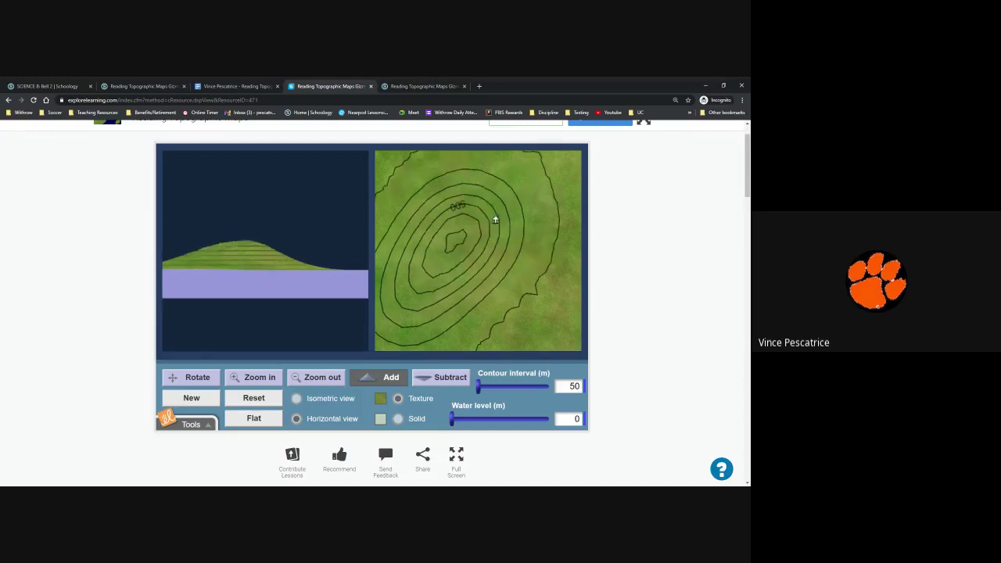
left_click(501, 213)
left_click(503, 206)
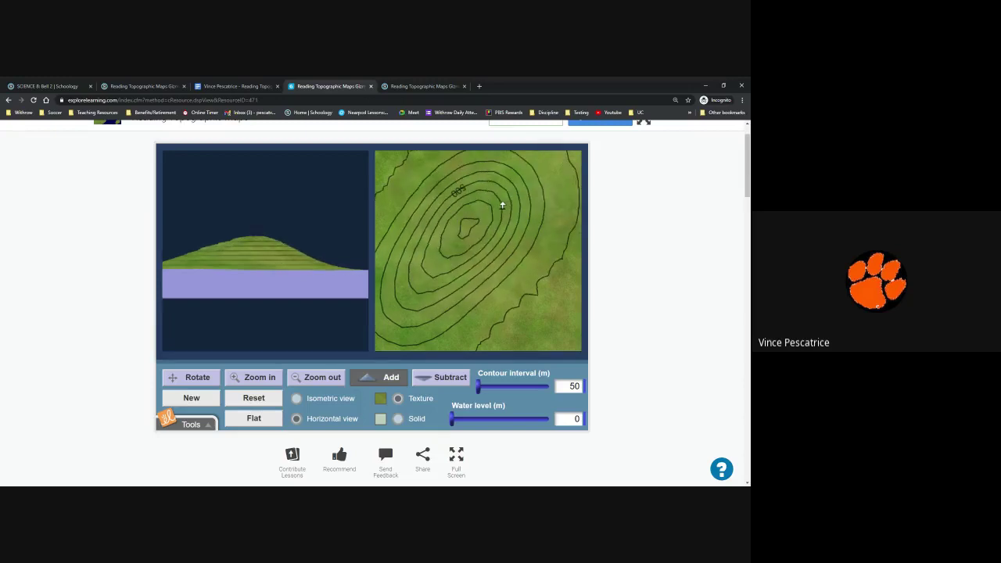
left_click(517, 188)
left_click(527, 176)
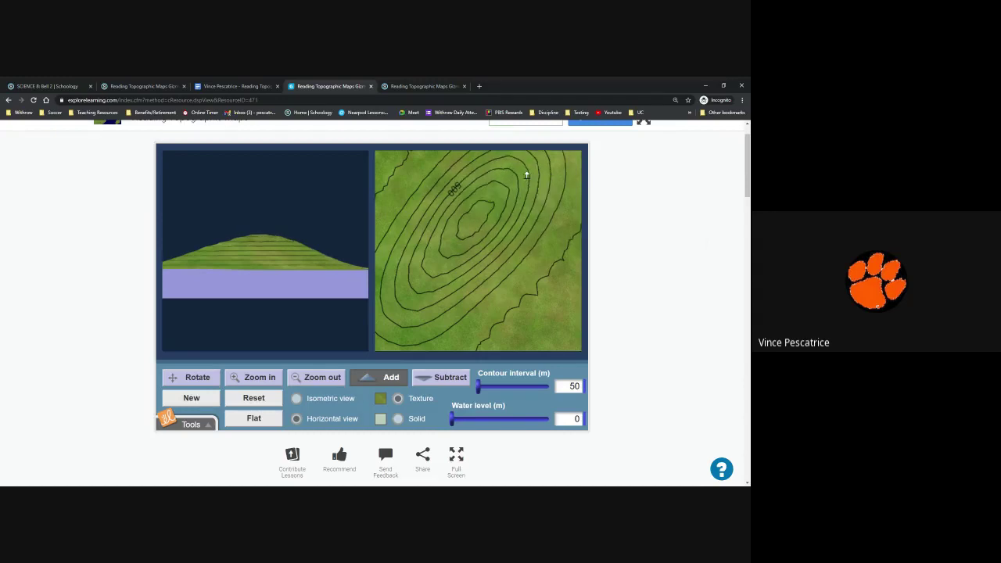
left_click(535, 164)
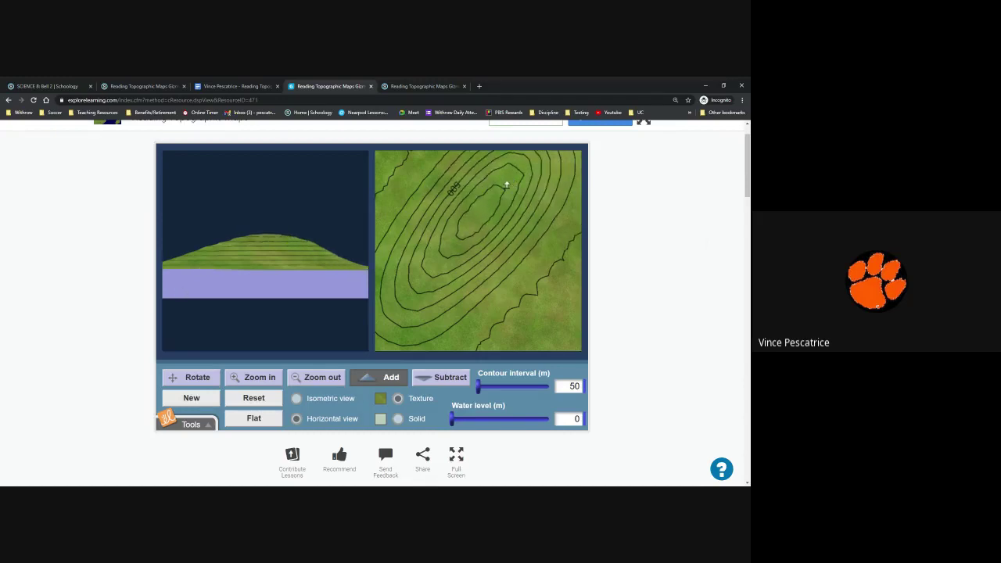
left_click_drag(506, 184, 507, 185)
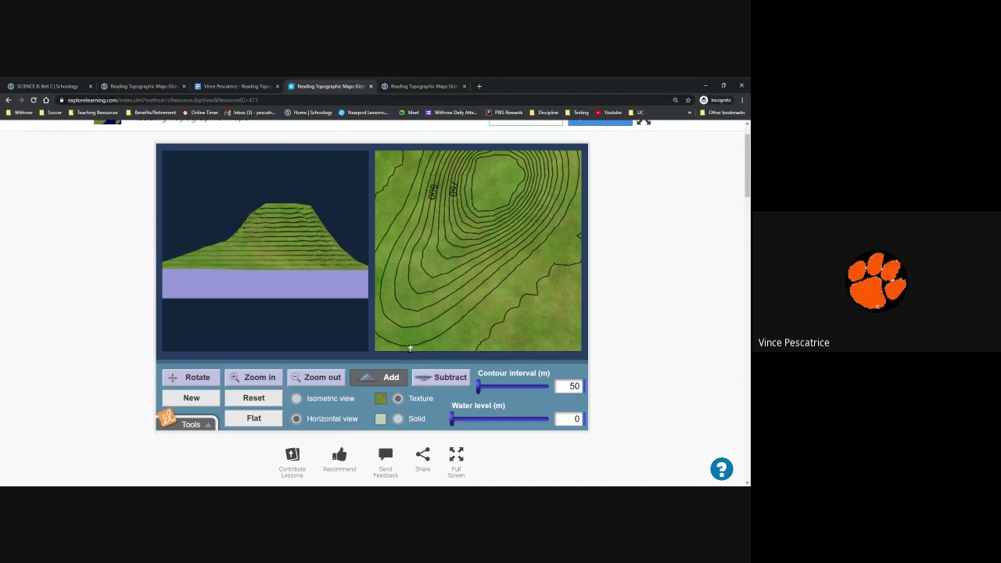
- Reset the landscape to flat and build a mountain with a gentle diagonal ridge rising to a tall, steep peak at the upper right
left_click(256, 419)
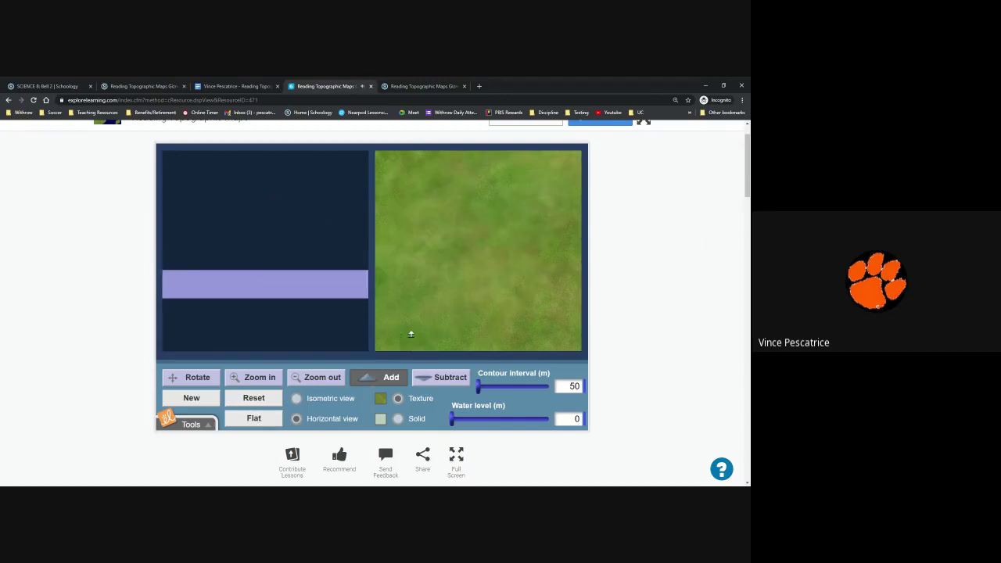
mouse_move(421, 319)
left_mouse_down()
mouse_move(485, 261)
mouse_move(537, 168)
left_mouse_up()
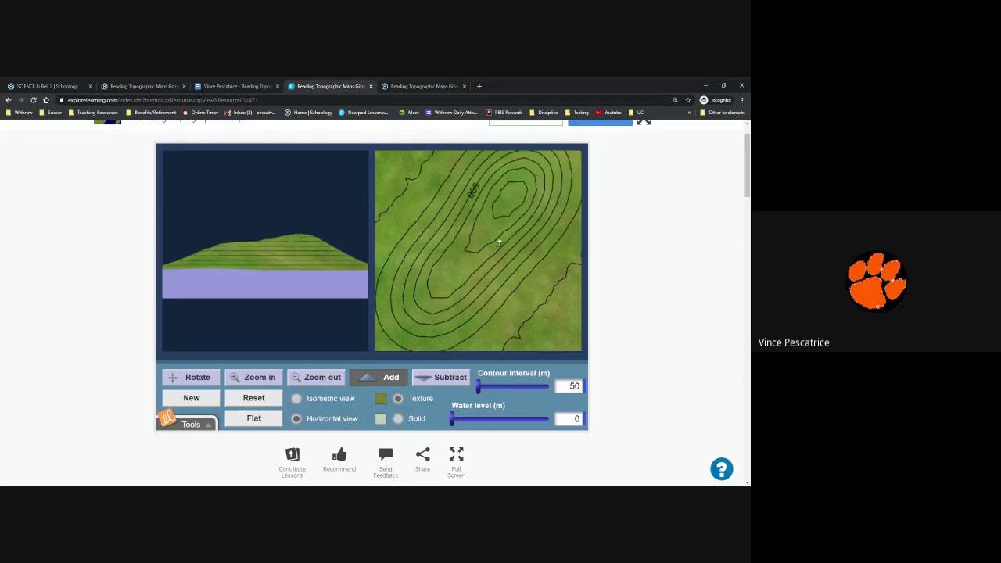
left_click(514, 200)
left_click_drag(514, 200, 514, 199)
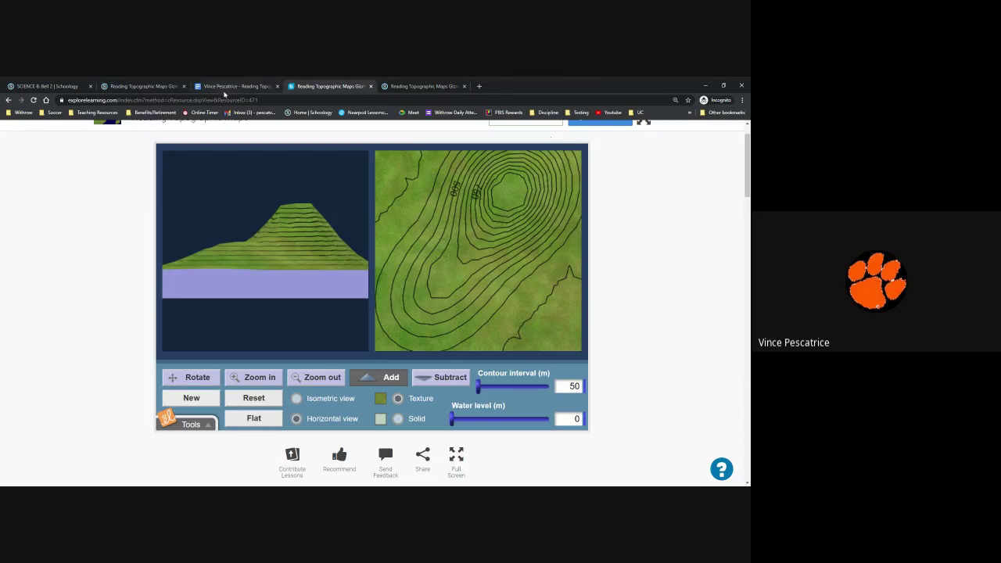
- Place the cursor in the worksheet's question 1 answer box and compare the Gizmo mountain's contour spacing with its steepness
left_click(231, 86)
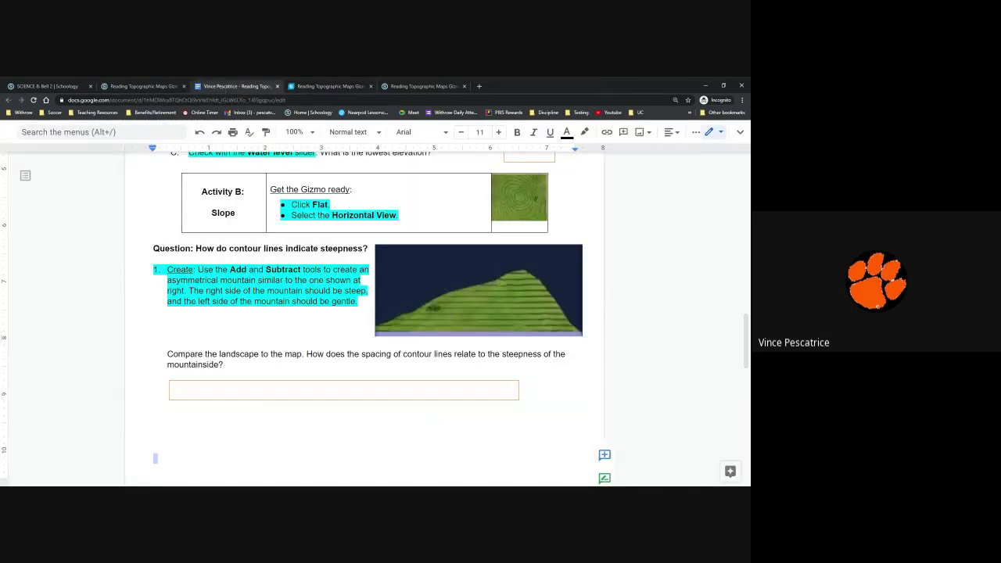
left_click(174, 390)
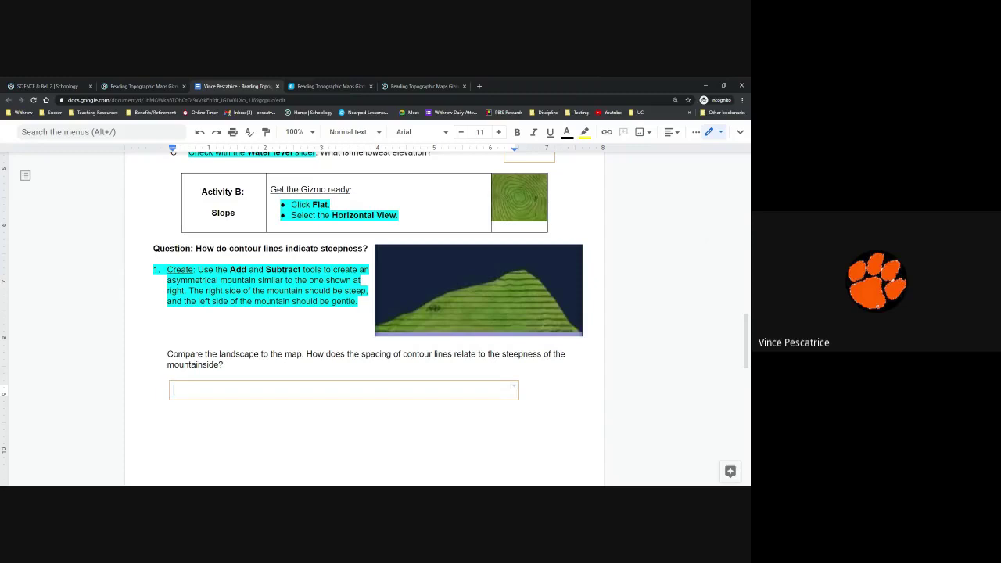
left_click(349, 86)
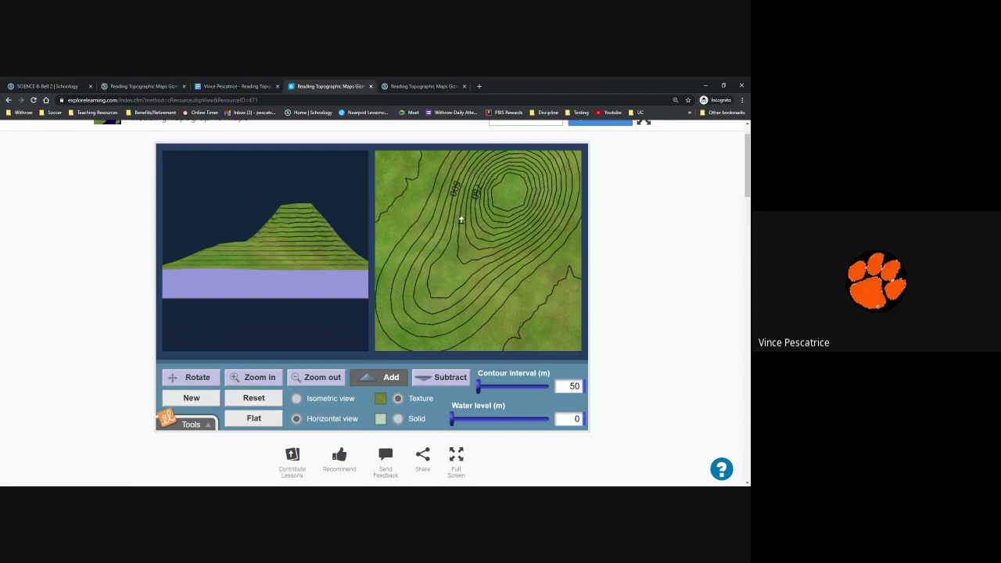
left_click(228, 86)
- Delete the extra blank lines above Activity B's question 2 about the hiker
scroll(375, 313, "down", 10)
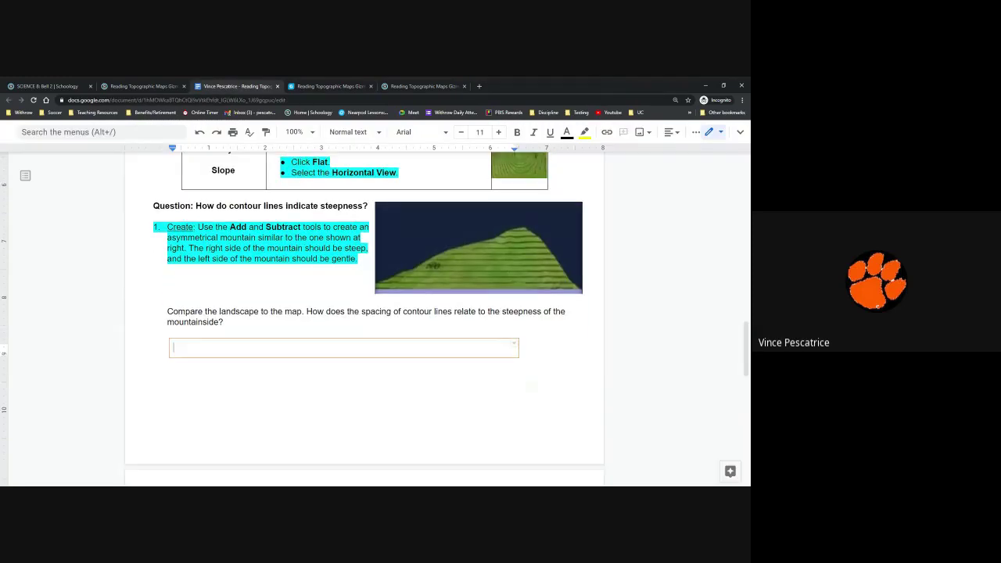
scroll(375, 313, "down", 1)
left_click(154, 294)
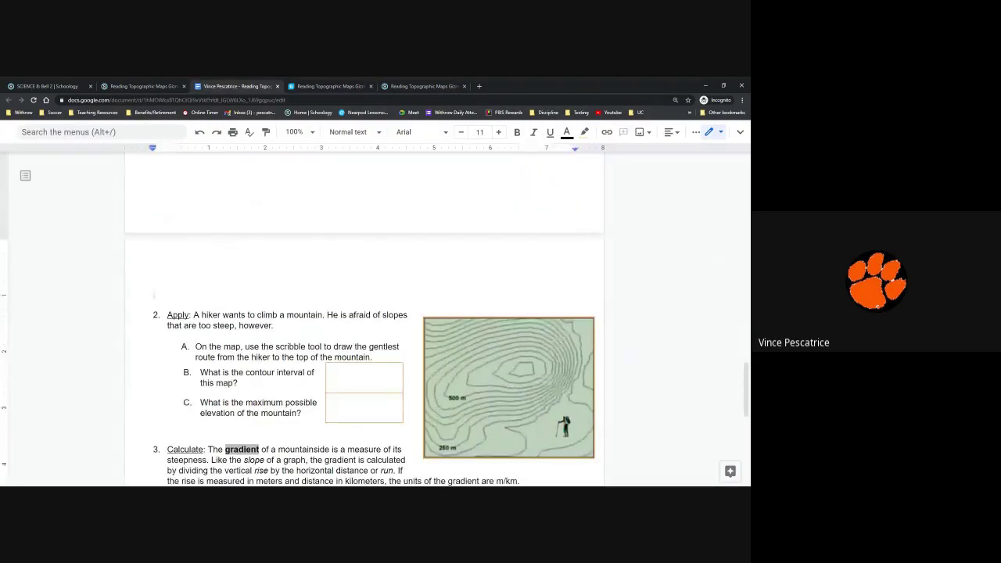
key("BackSpace")
key("BackSpace")
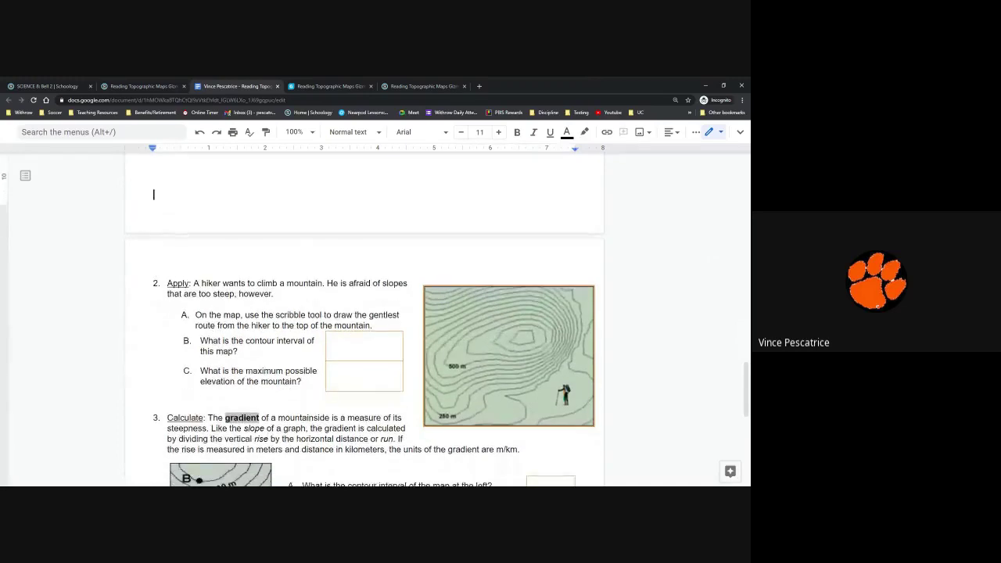
- Open question 2's hiker contour map in the drawing editor
left_click(504, 371)
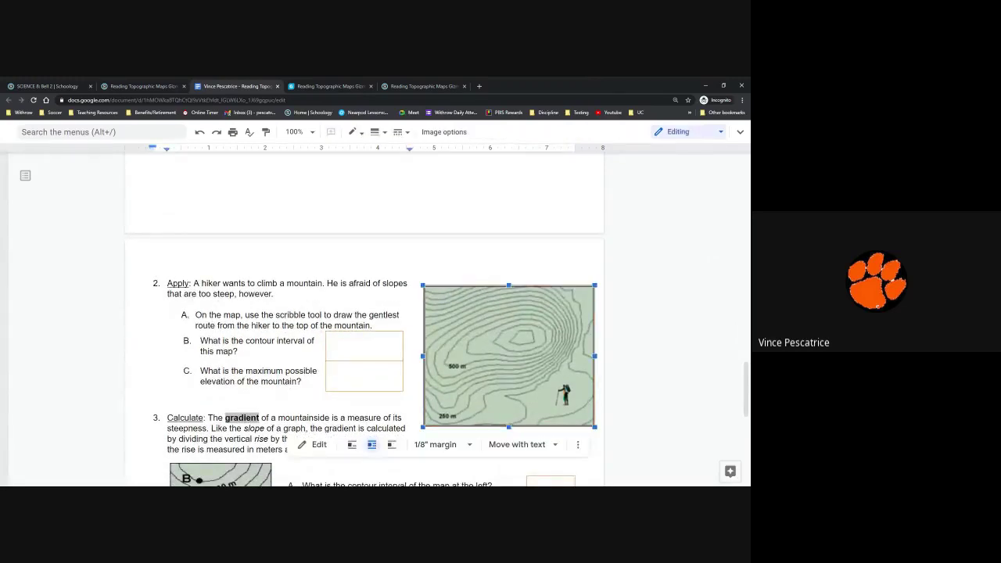
double_click(199, 304)
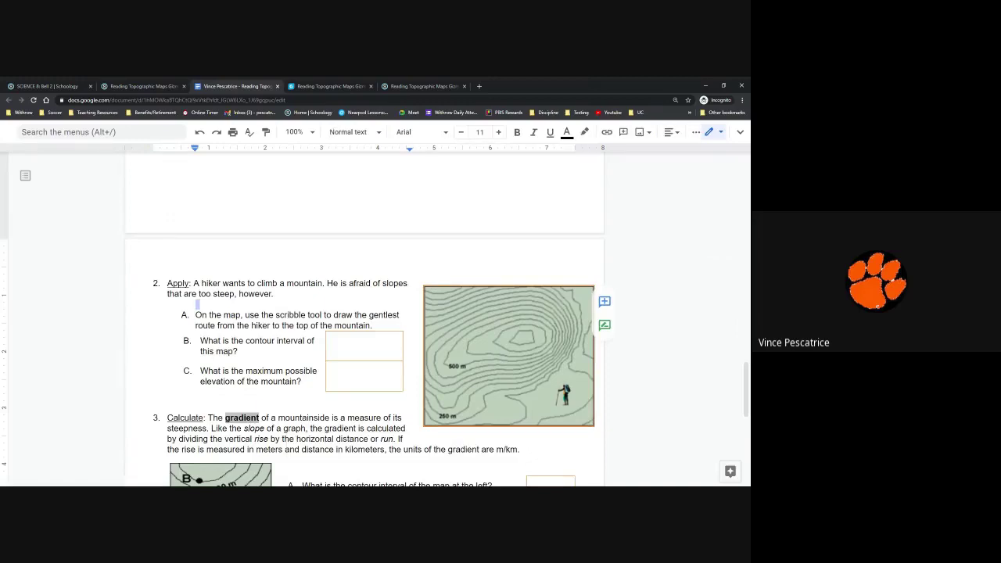
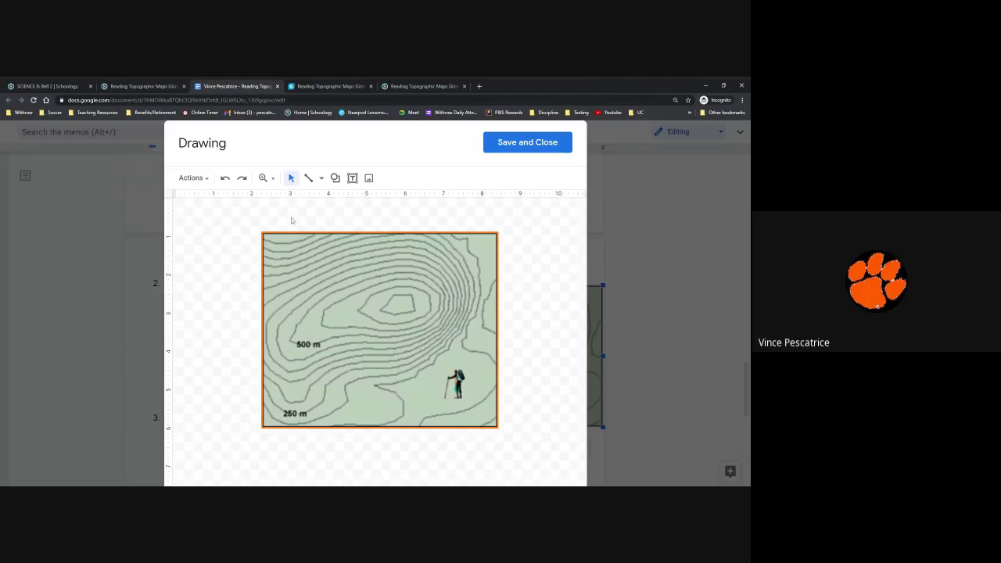
- Draw a test scribble in the blank area beside the map with the Scribble tool and delete it
left_click(311, 179)
left_click(321, 179)
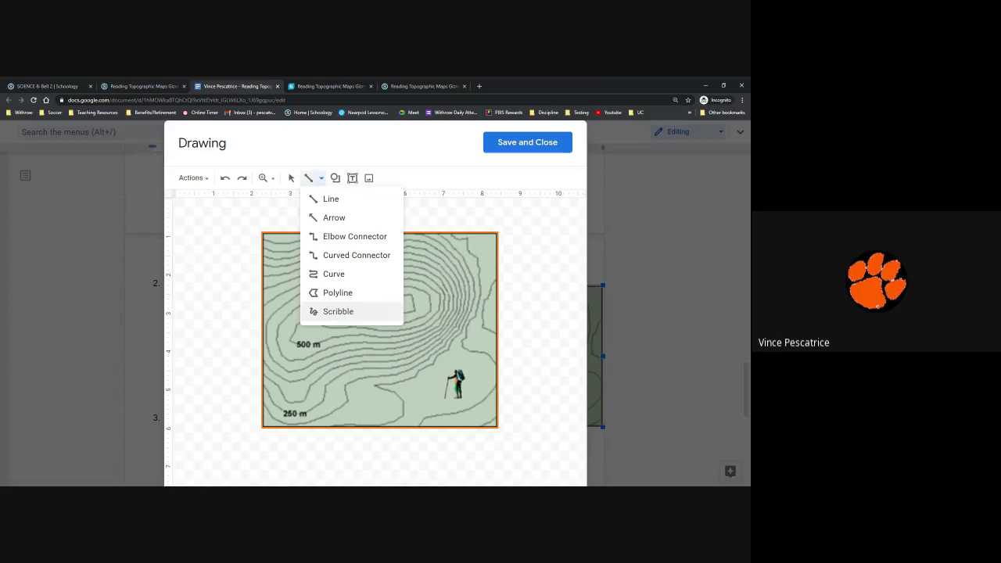
left_click(338, 312)
mouse_move(224, 252)
left_mouse_down()
mouse_move(233, 316)
mouse_move(210, 413)
mouse_move(241, 287)
mouse_move(221, 307)
mouse_move(208, 303)
mouse_move(202, 376)
mouse_move(227, 441)
mouse_move(205, 430)
mouse_move(239, 332)
mouse_move(235, 313)
left_mouse_up()
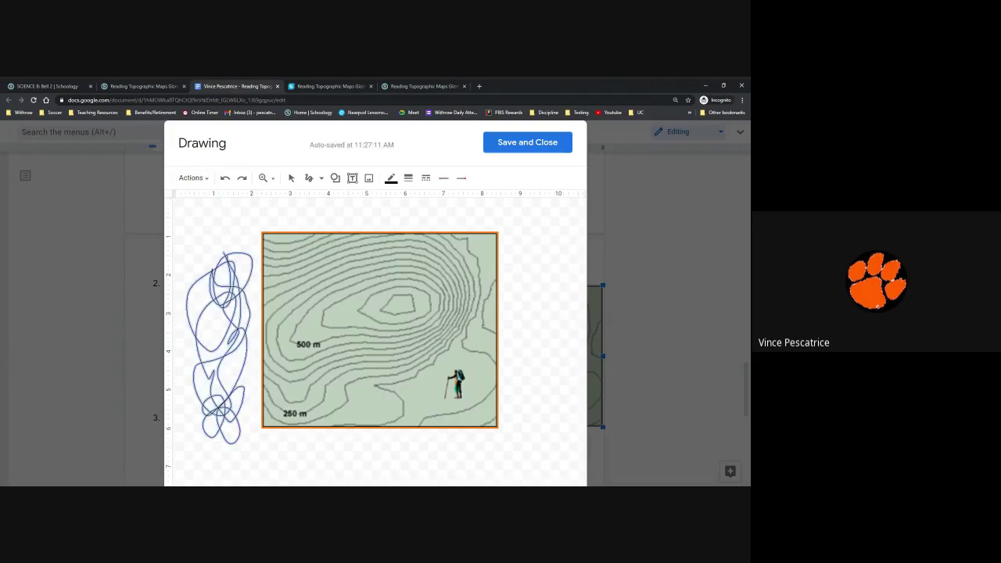
key("Delete")
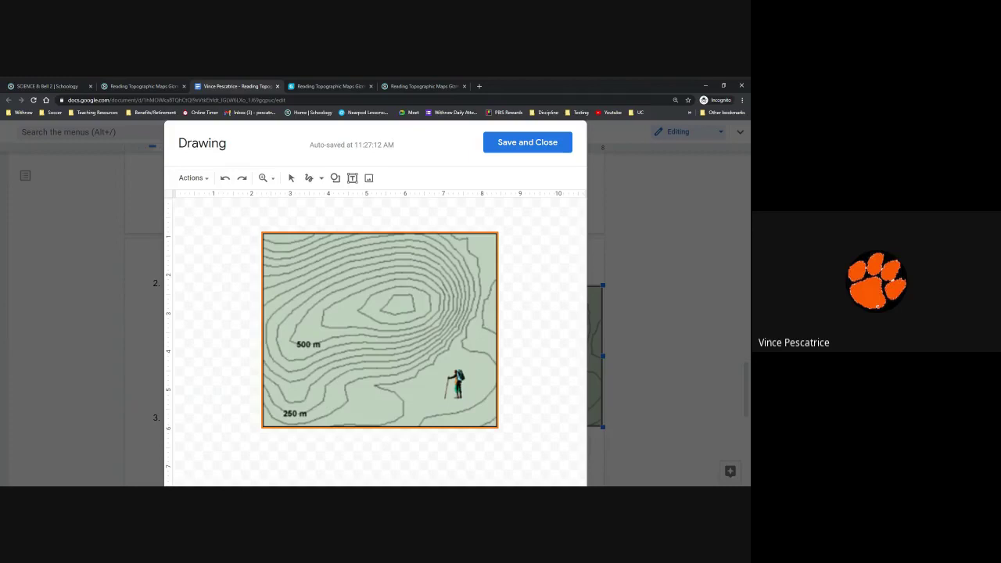
- Draw a small "no" symbol shape over the closely spaced contour lines above the hiker and fill it red
left_click(335, 177)
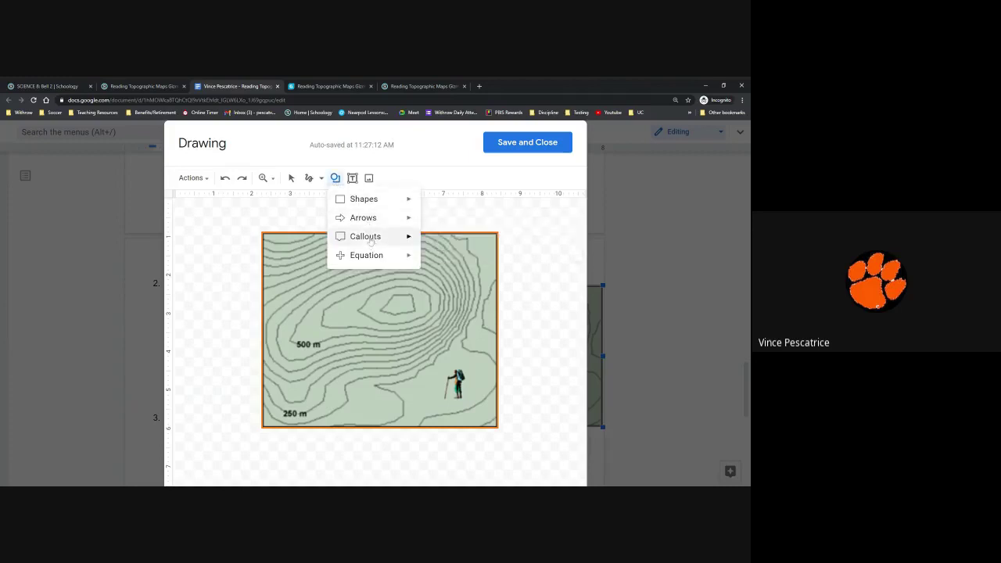
mouse_move(367, 221)
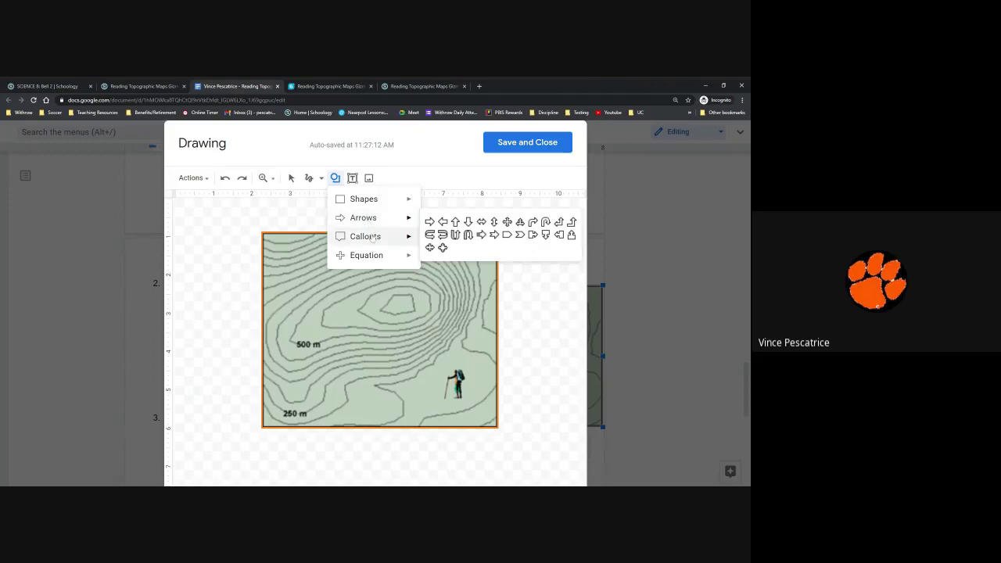
mouse_move(372, 240)
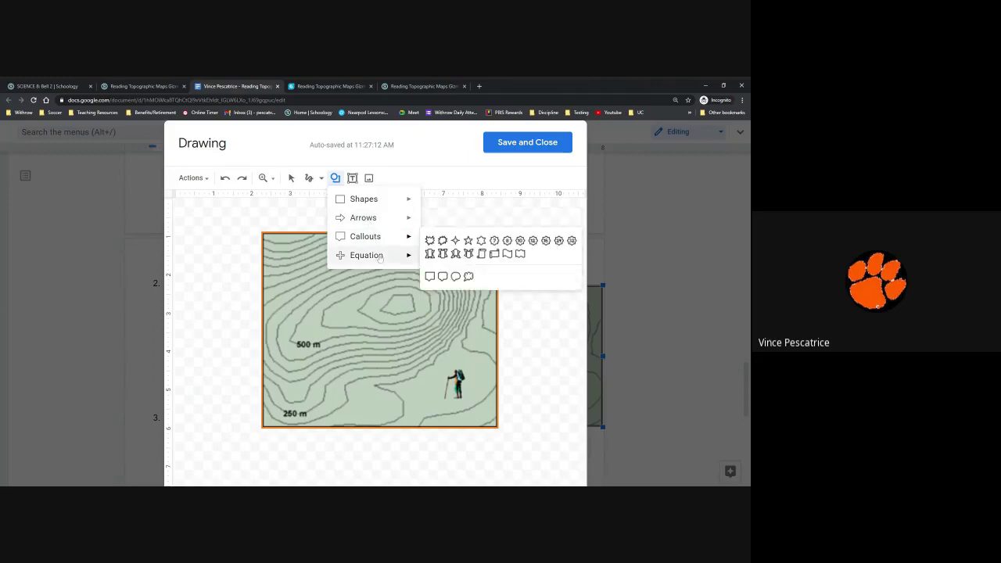
mouse_move(380, 259)
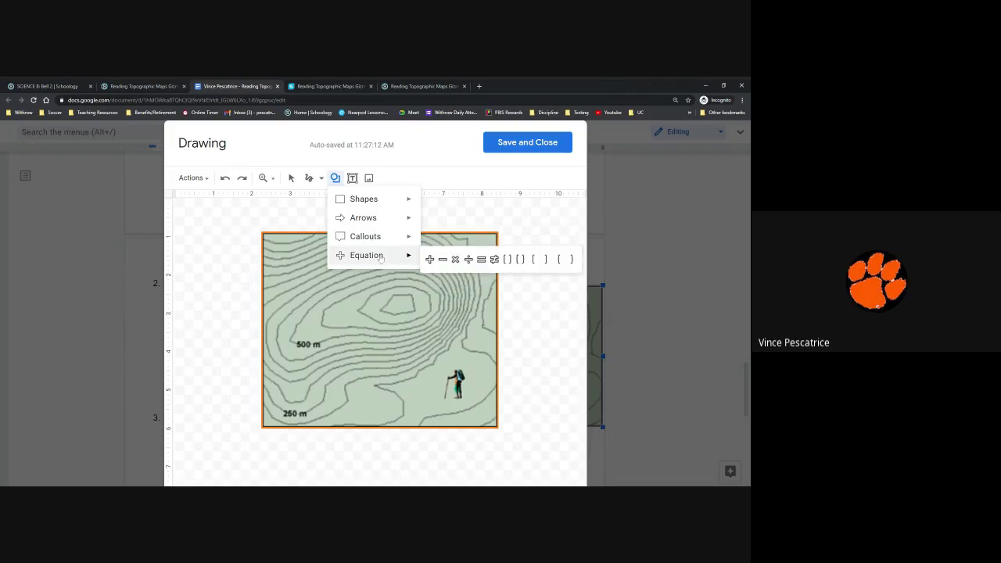
mouse_move(380, 202)
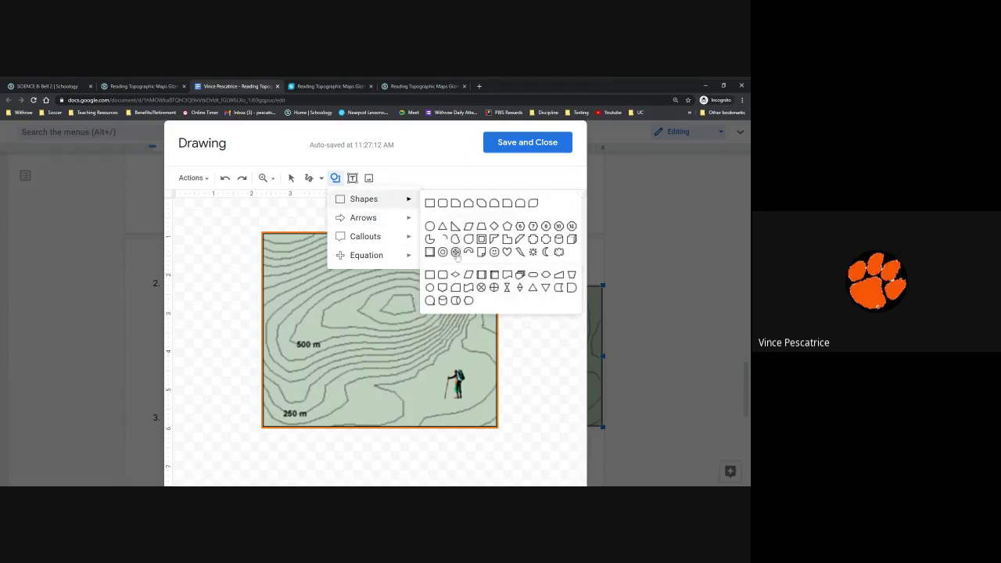
left_click(458, 252)
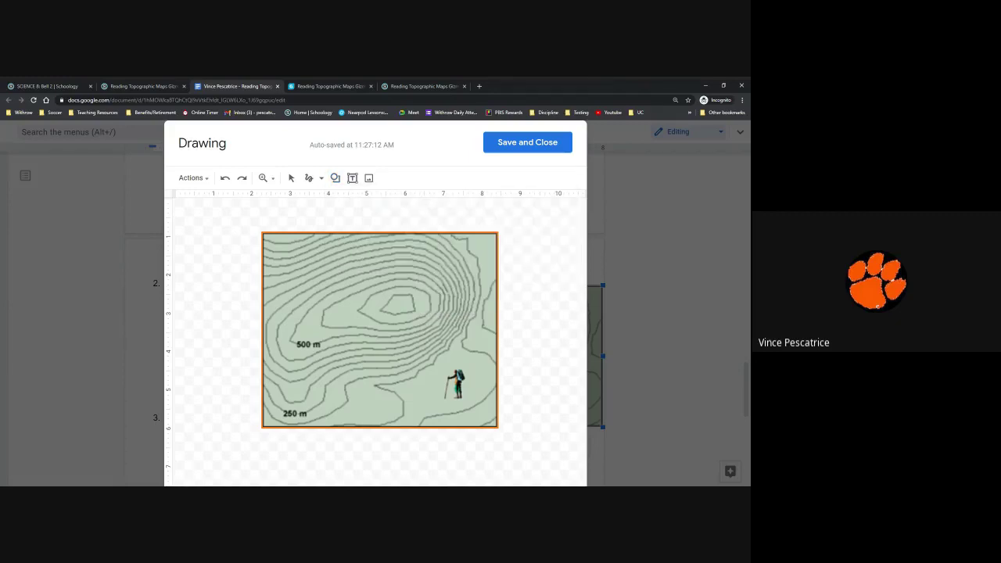
mouse_move(437, 323)
left_mouse_down()
mouse_move(475, 356)
mouse_move(447, 331)
left_mouse_up()
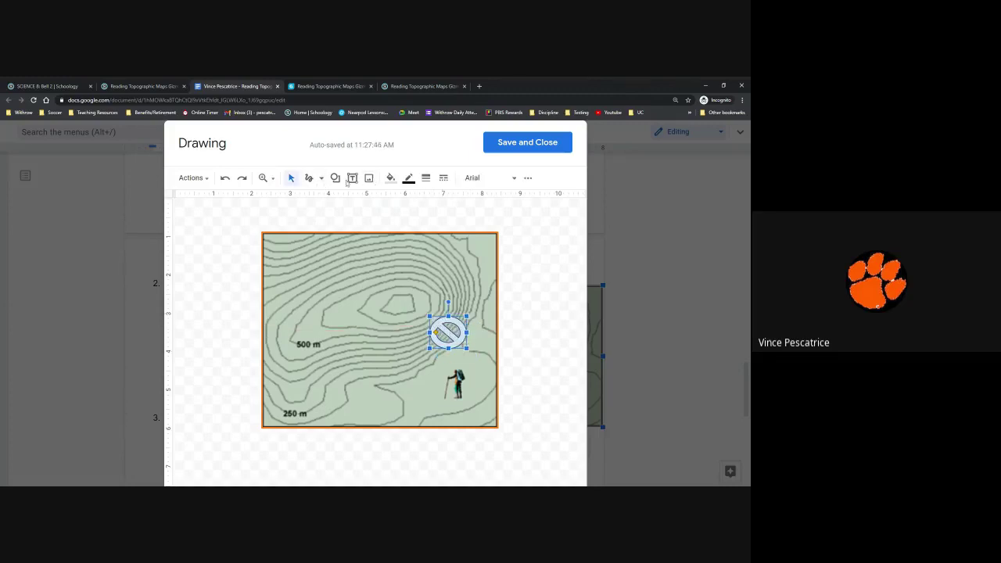
left_click(390, 179)
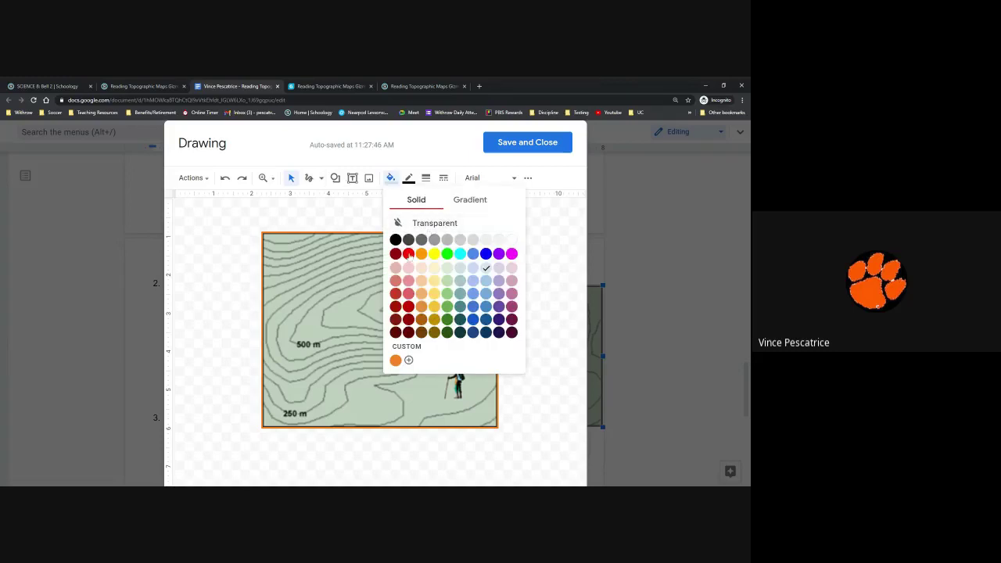
left_click(408, 254)
left_click(531, 305)
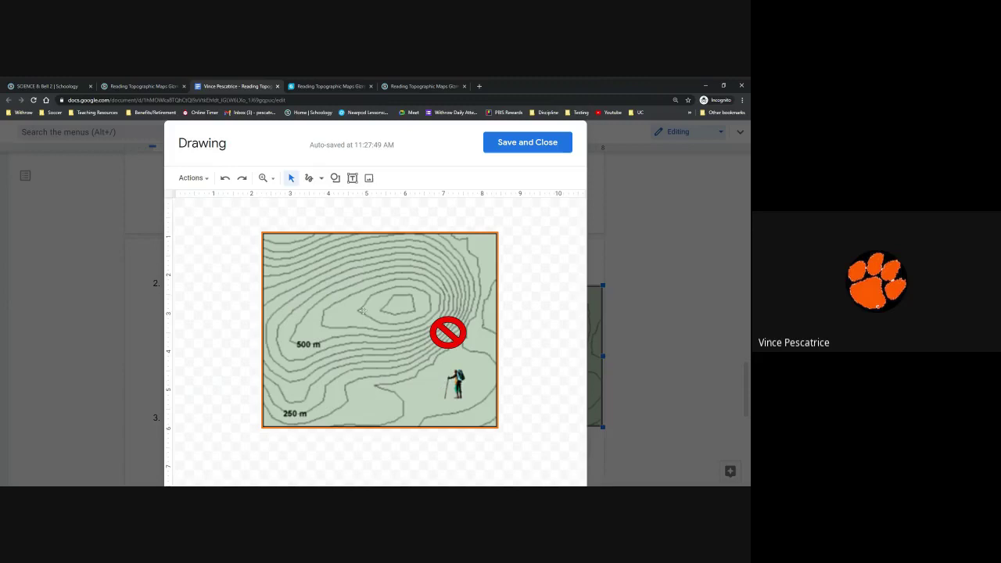
- Draw a small smiley face shape on the mountain's summit and fill it yellow
left_click(310, 178)
left_click(334, 177)
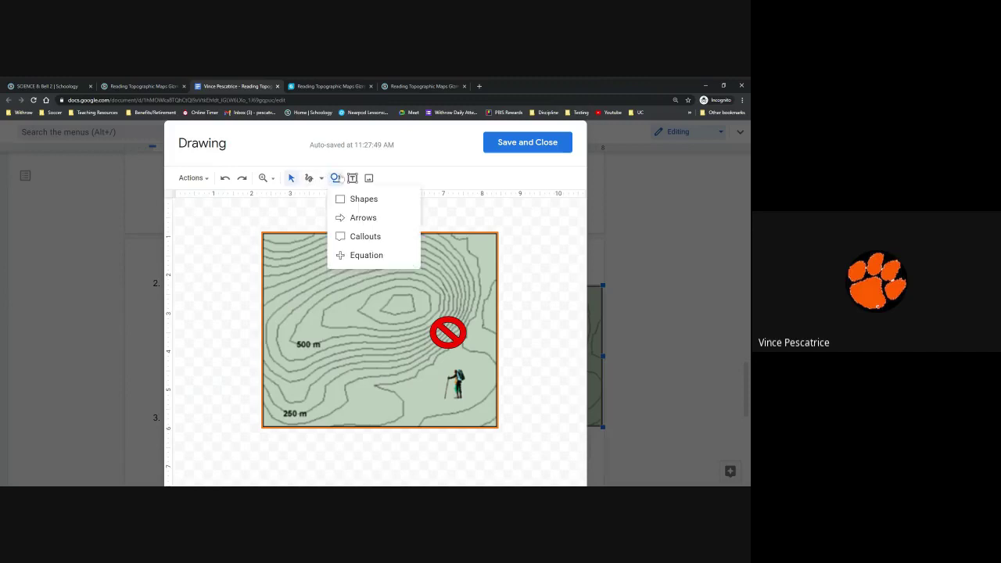
mouse_move(354, 199)
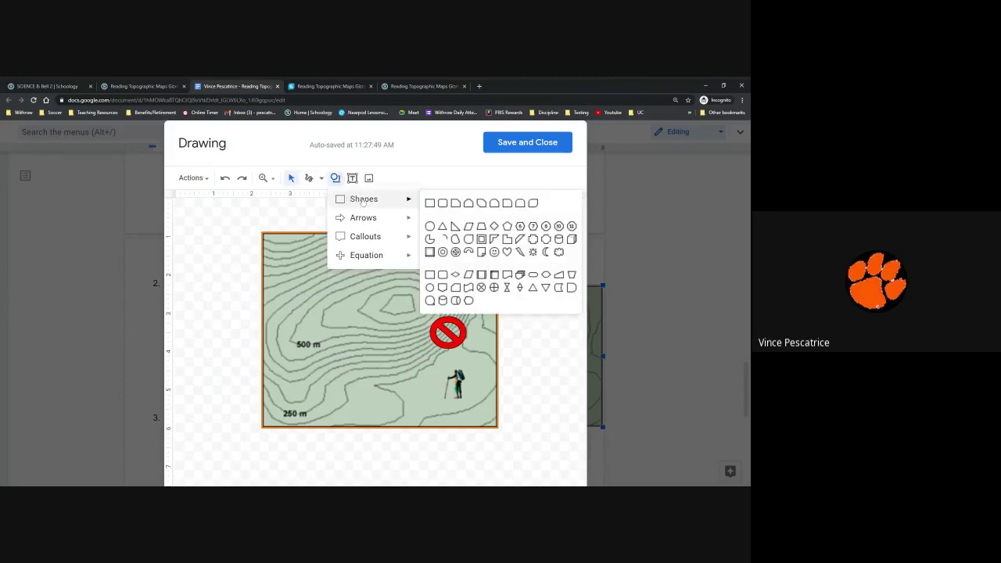
left_click(495, 252)
mouse_move(394, 302)
left_mouse_down()
mouse_move(411, 313)
mouse_move(401, 301)
left_mouse_up()
left_click(390, 177)
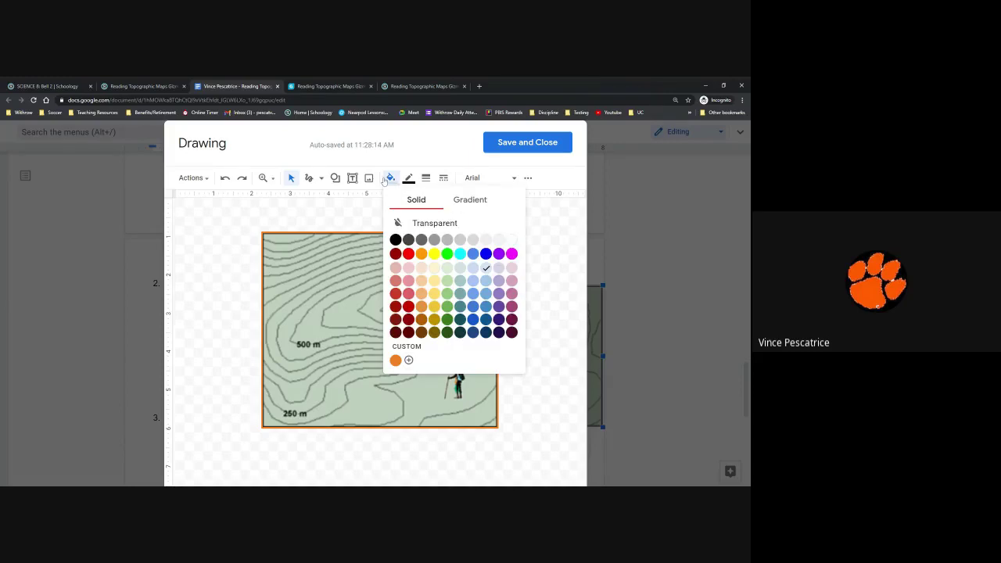
left_click(435, 252)
left_click(541, 271)
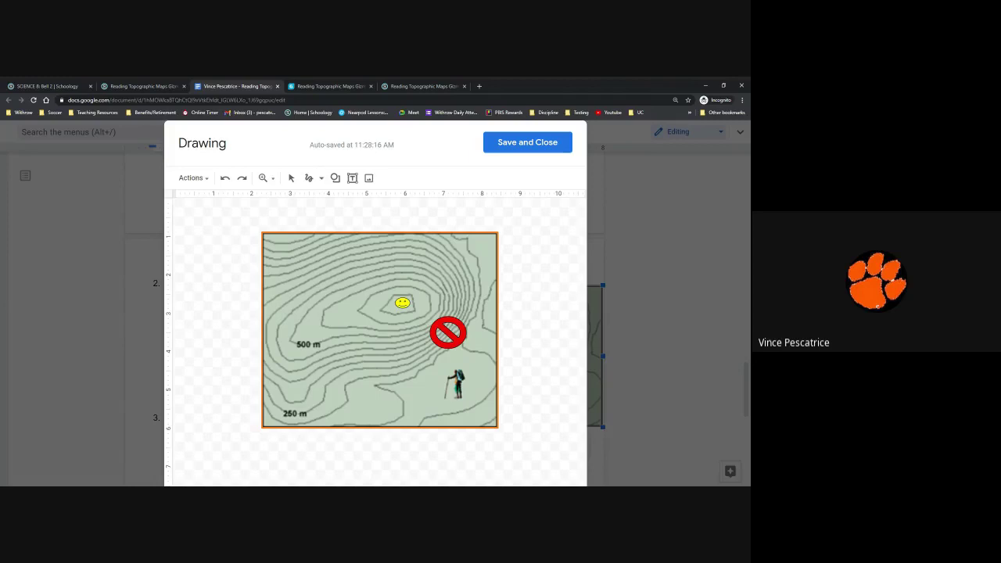
- Scribble the start of the route from the hiker across to the 250 m label and slightly uphill, and save the drawing
mouse_move(446, 394)
left_mouse_down()
mouse_move(407, 415)
mouse_move(338, 412)
left_mouse_up()
left_click_drag(296, 392, 296, 391)
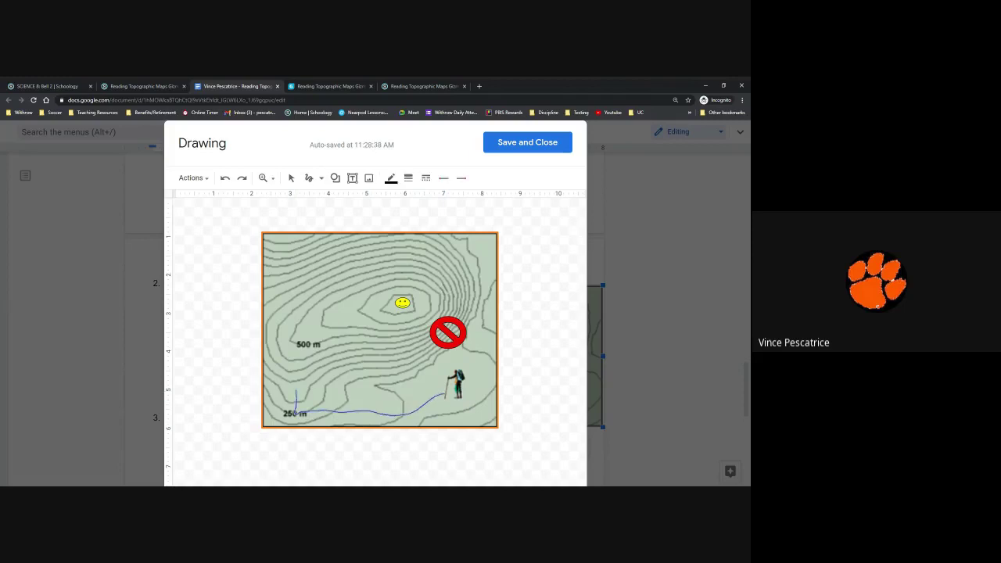
left_click(539, 147)
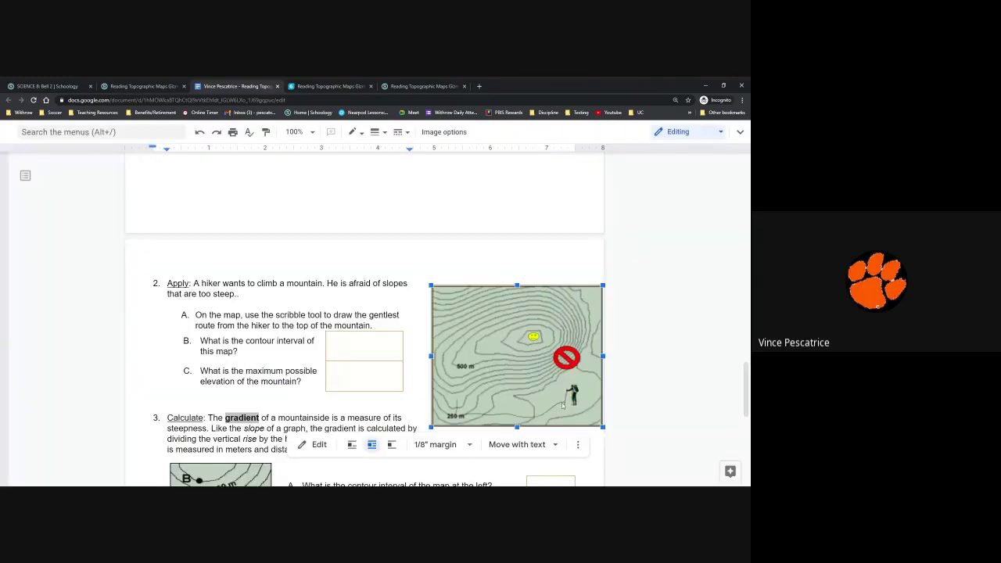
- Reopen the map drawing, make the route line yellow and 4px thick, save it, and stay on the page
double_click(491, 385)
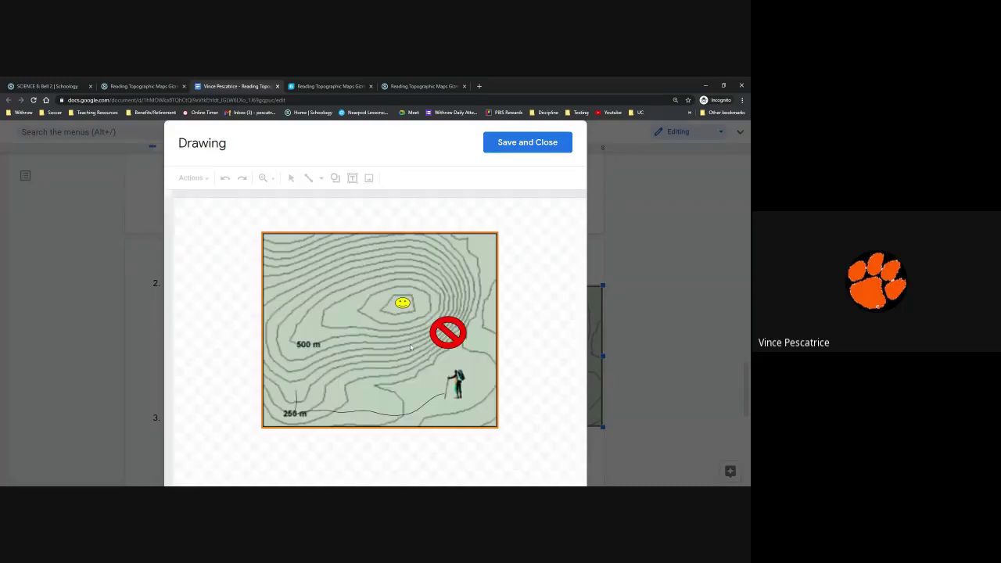
left_click(431, 401)
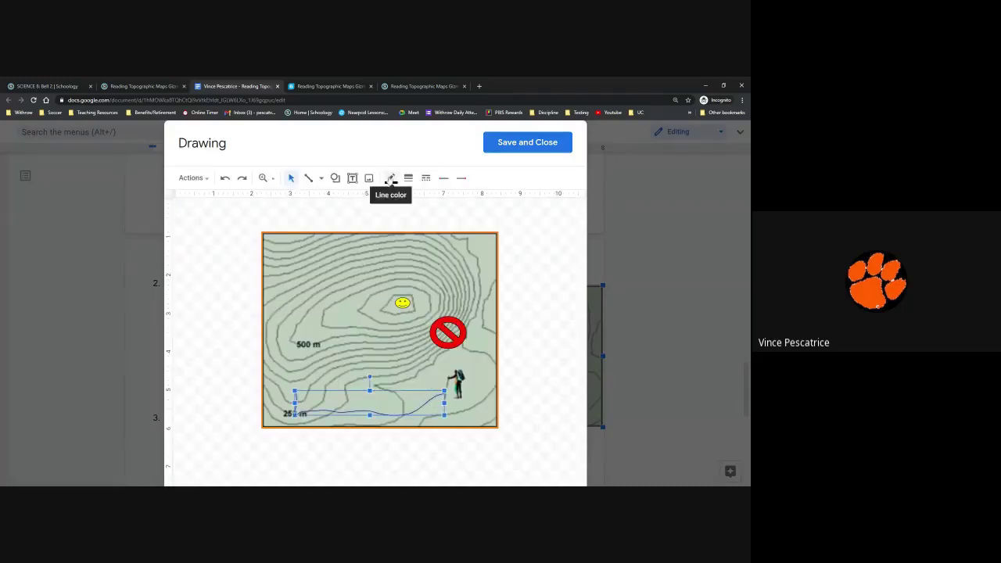
left_click(391, 178)
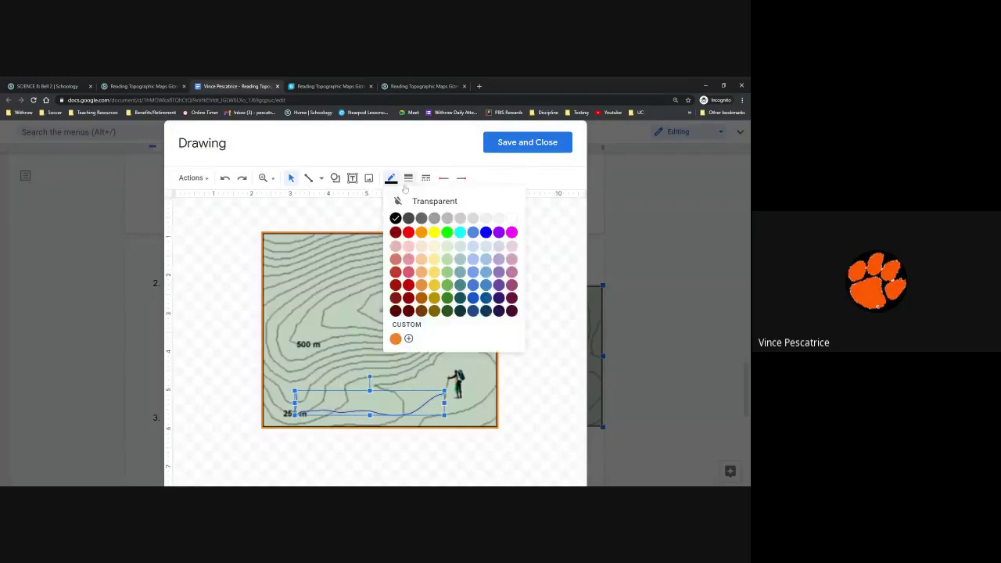
left_click(431, 233)
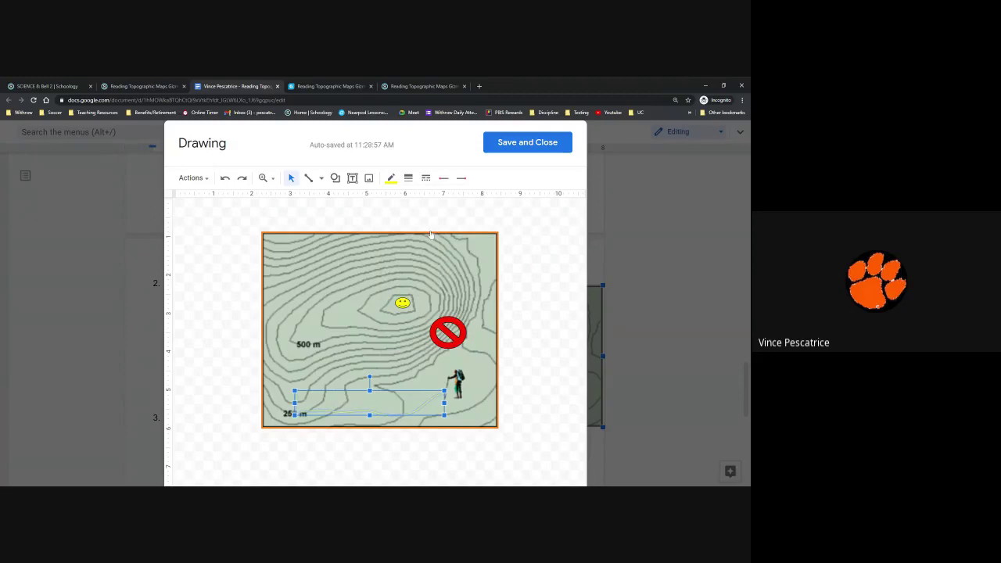
left_click(408, 178)
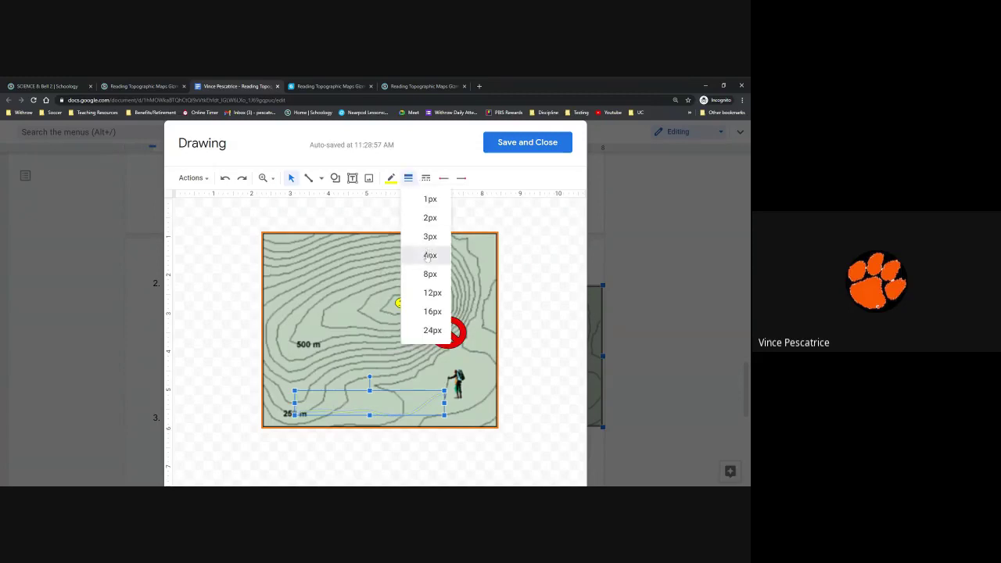
left_click(430, 257)
scroll(539, 247, "down", 1)
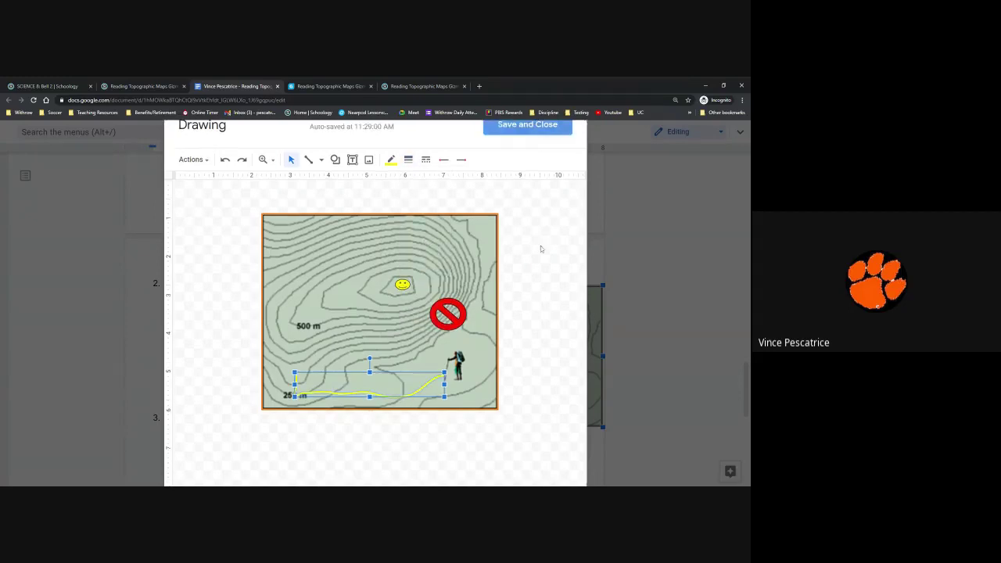
left_click(539, 131)
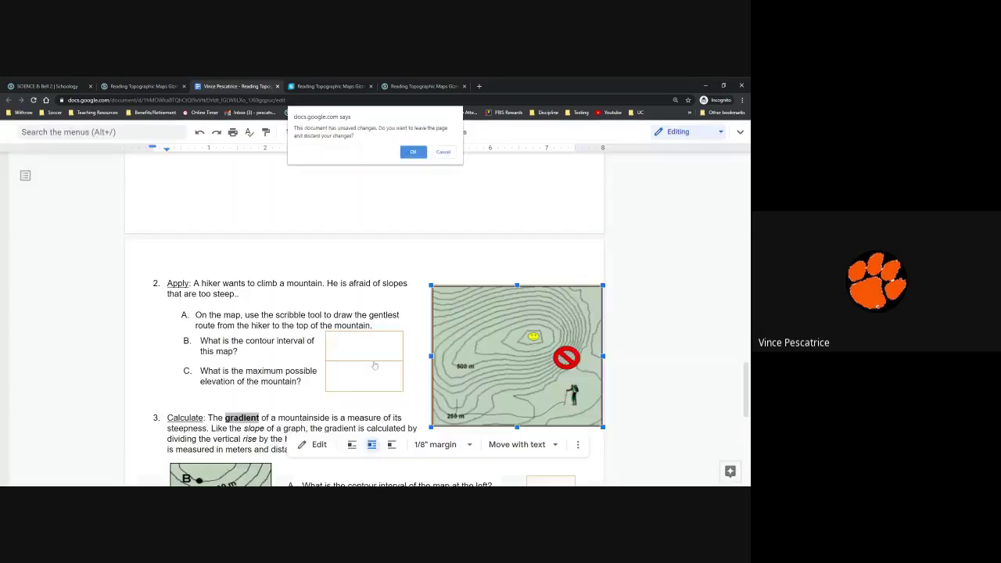
left_click(442, 152)
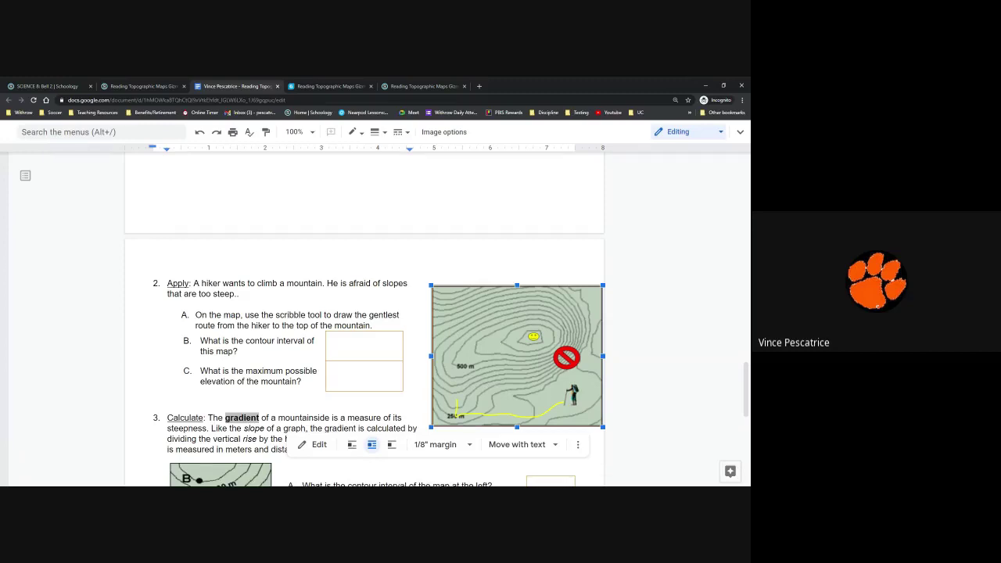
- Reopen the map drawing, shift the yellow route line slightly away from the hiker, and save and close it
double_click(498, 342)
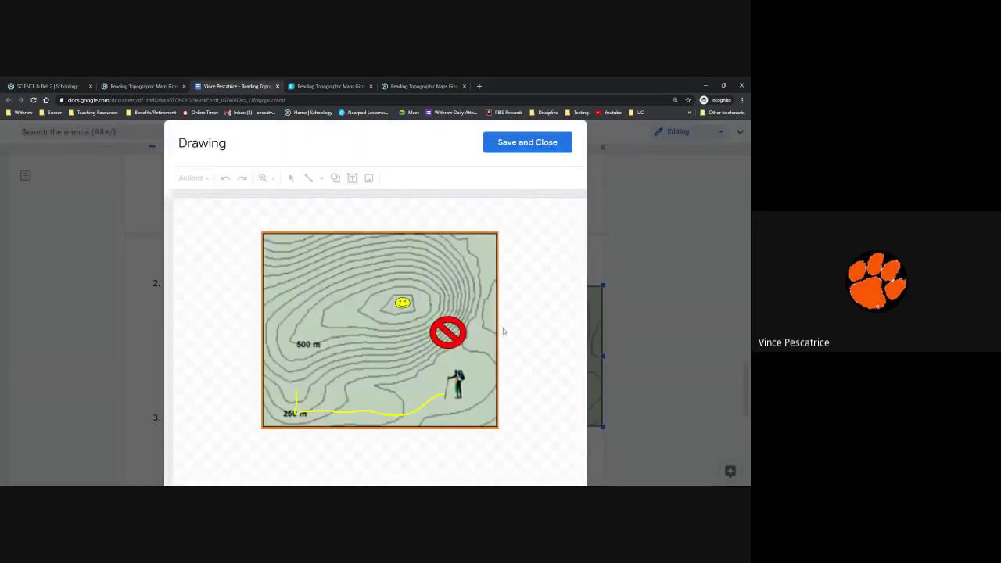
left_click(438, 395)
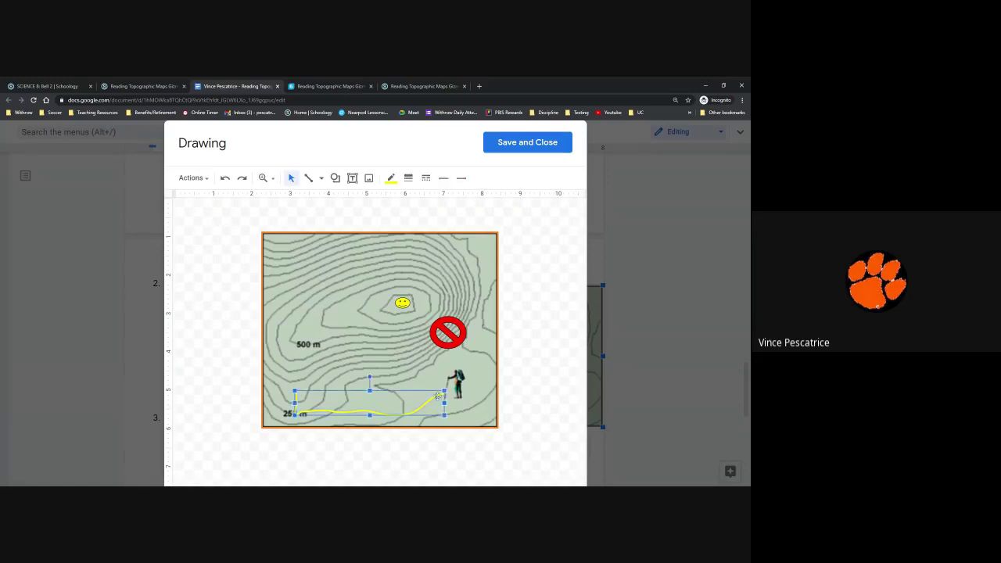
left_click_drag(438, 397, 436, 396)
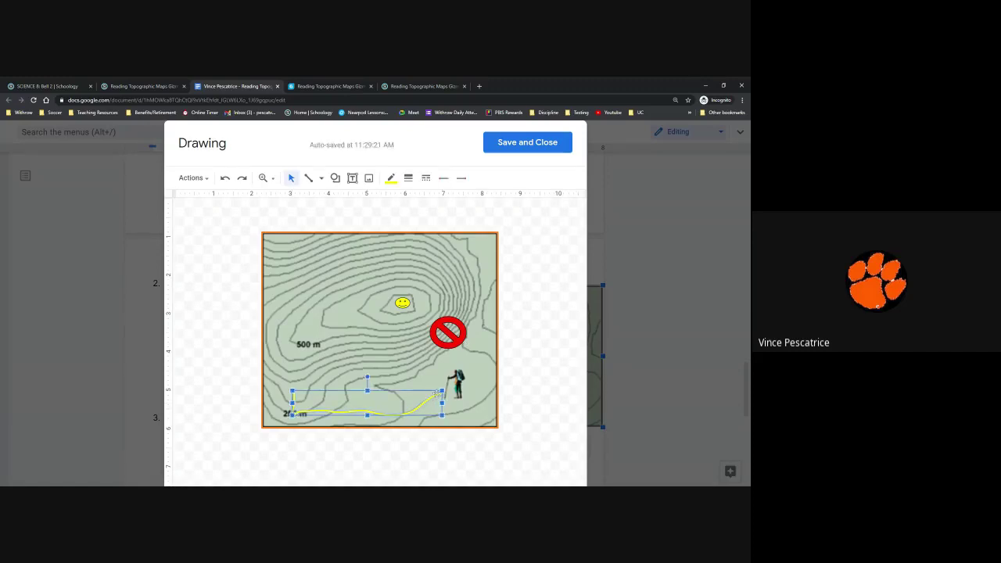
left_click(446, 288)
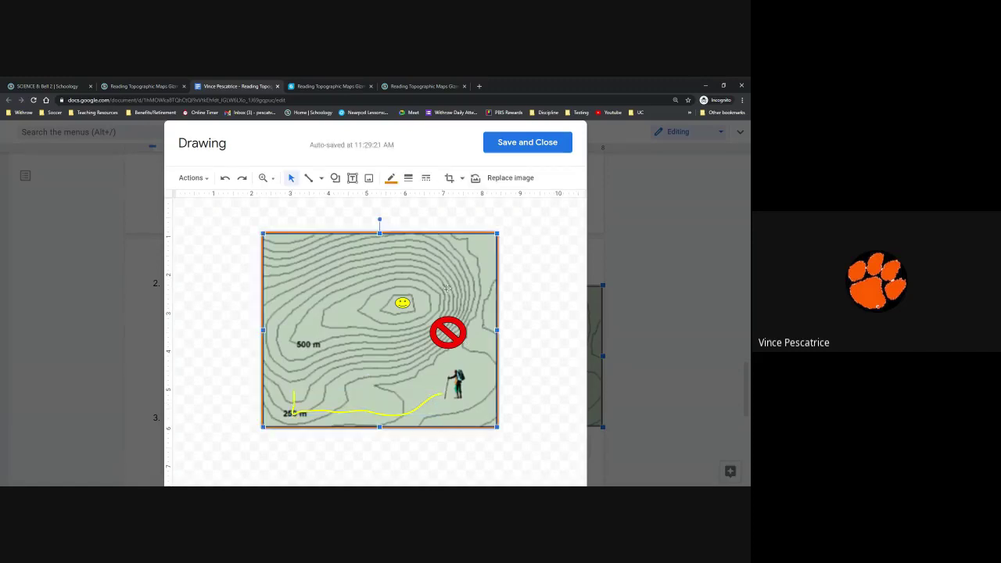
left_click_drag(448, 288, 448, 288)
scroll(527, 151, "down", 1)
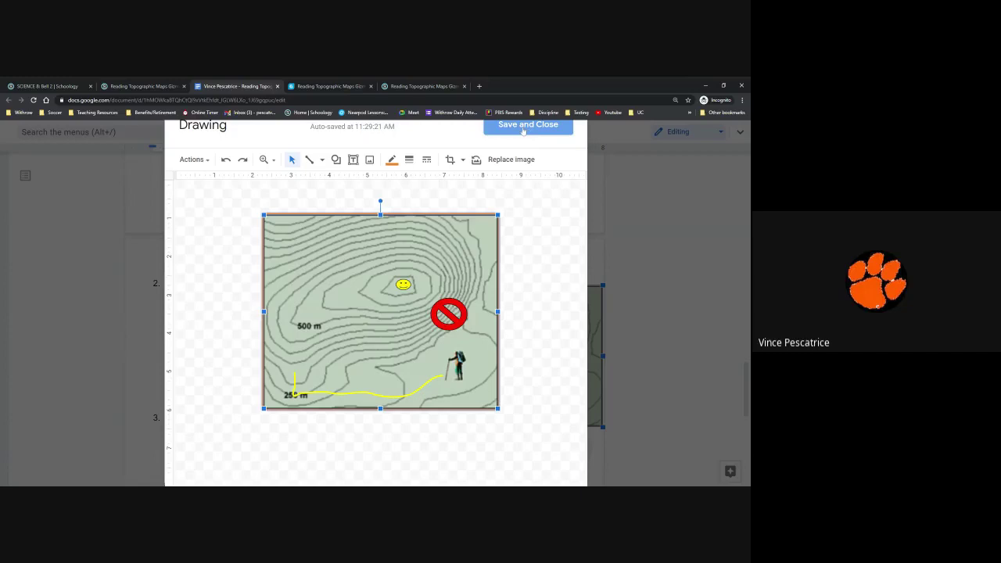
left_click(524, 130)
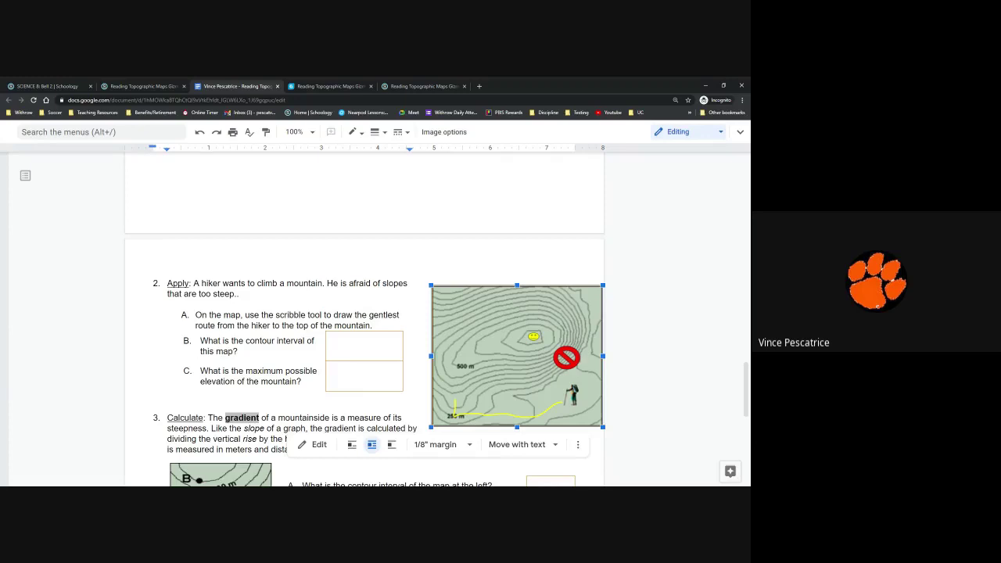
- Open the hiker map drawing to examine the contours between the 250 m and 500 m labels for the contour interval question, and close it
left_click(320, 345)
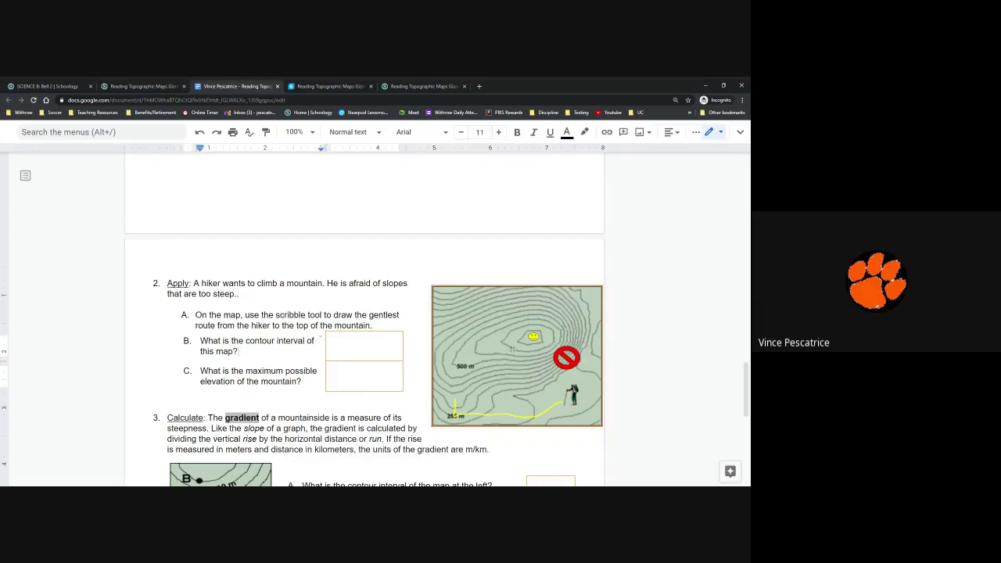
double_click(507, 351)
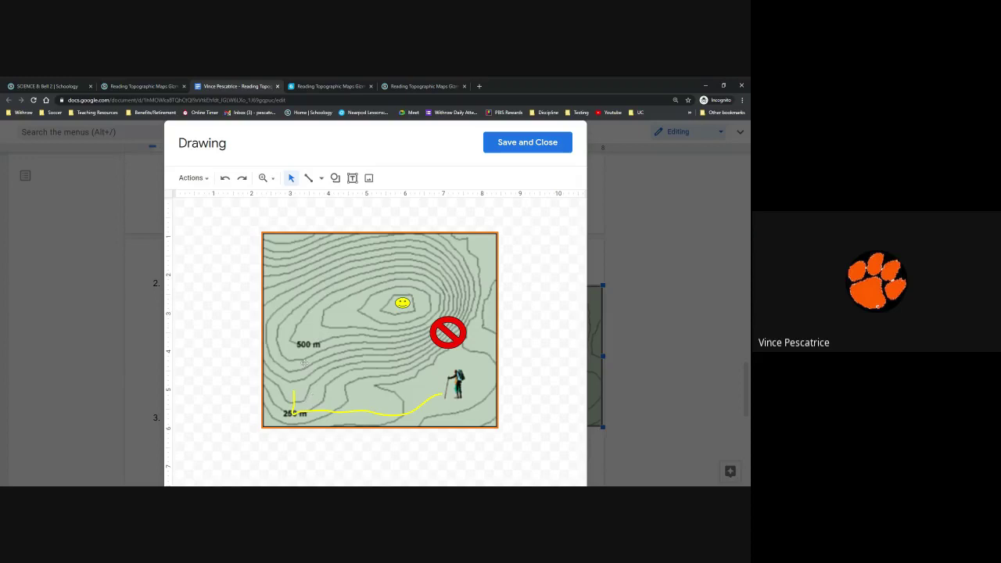
left_click(525, 149)
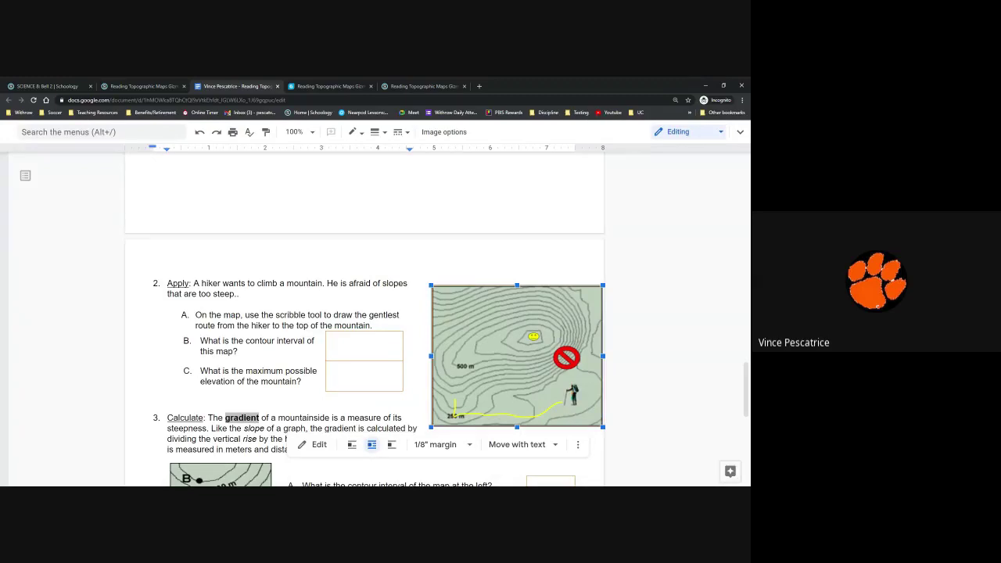
scroll(437, 341, "down", 1)
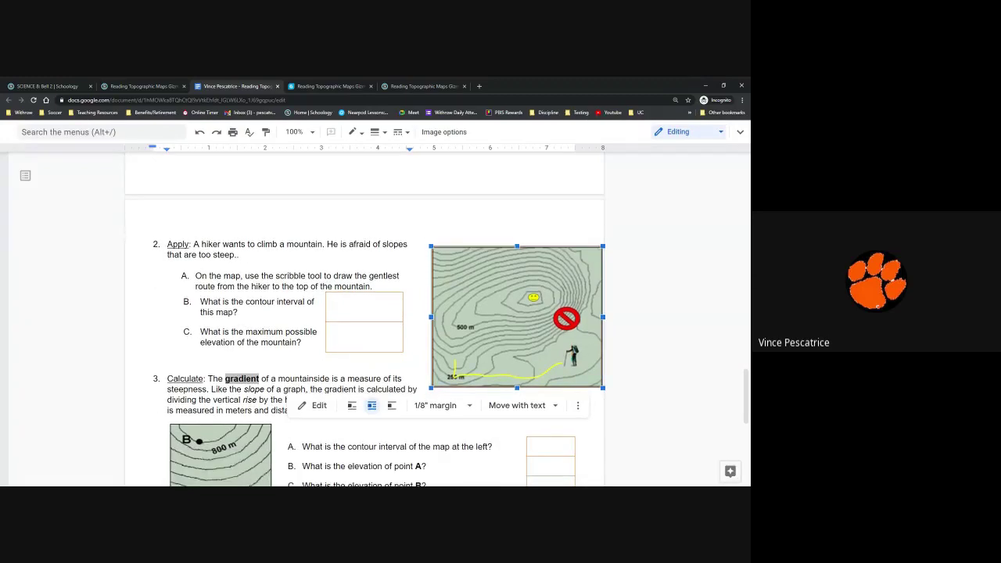
- Reopen the map drawing to examine the contours up to the summit, close it, and place the cursor in the maximum elevation answer box
double_click(528, 313)
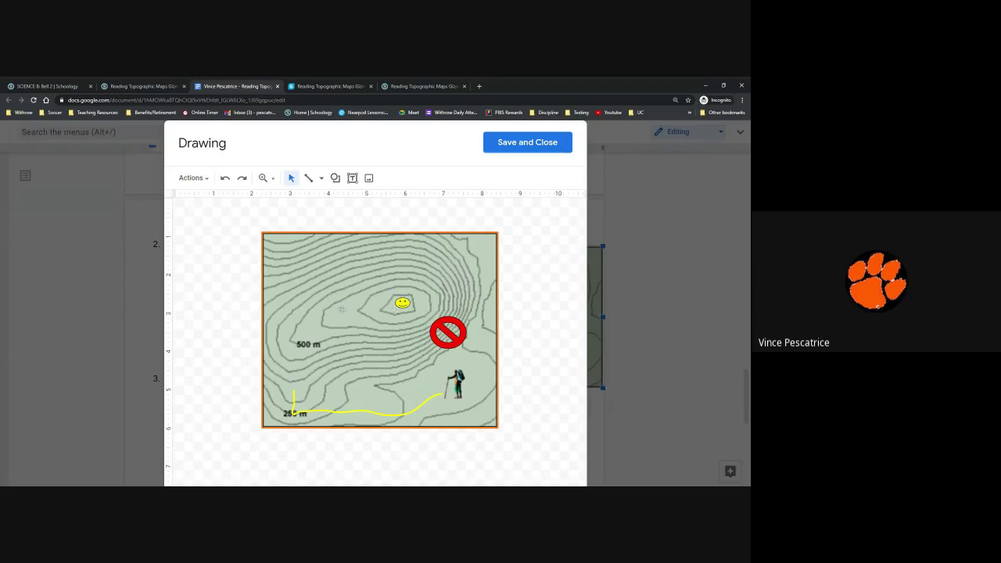
left_click(495, 144)
left_click(331, 331)
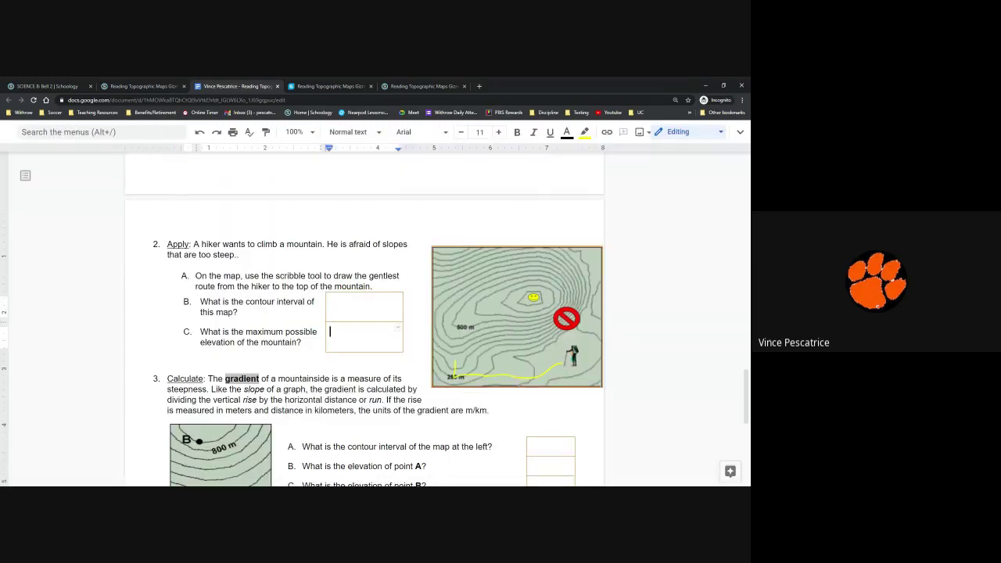